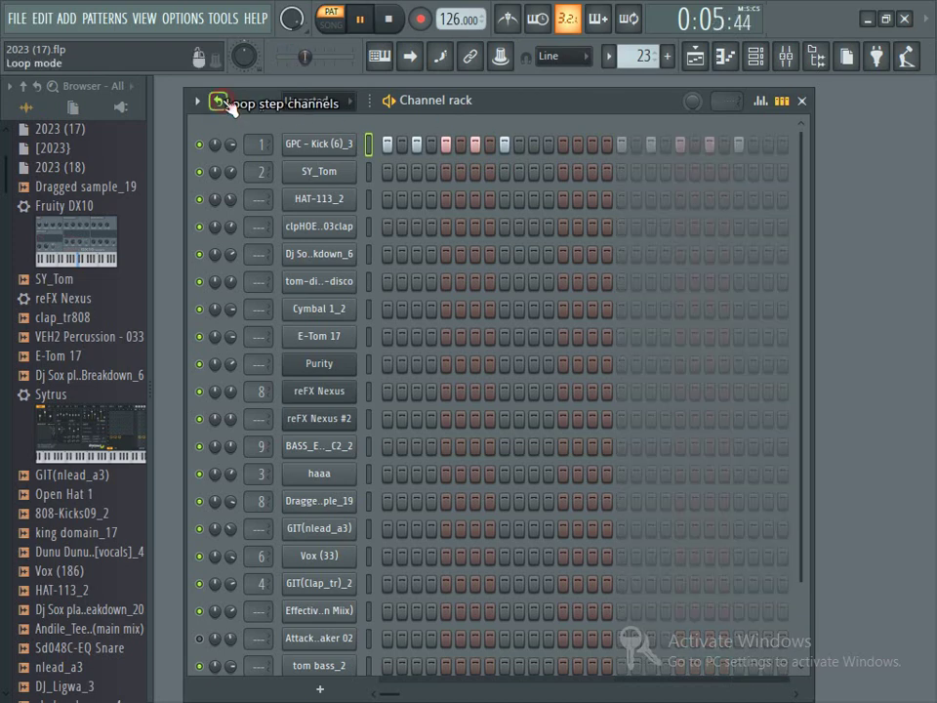
Step: Switch the channel rack's step looping to Advanced looping so each channel has its own loop length
left_click(221, 102)
left_click(265, 153)
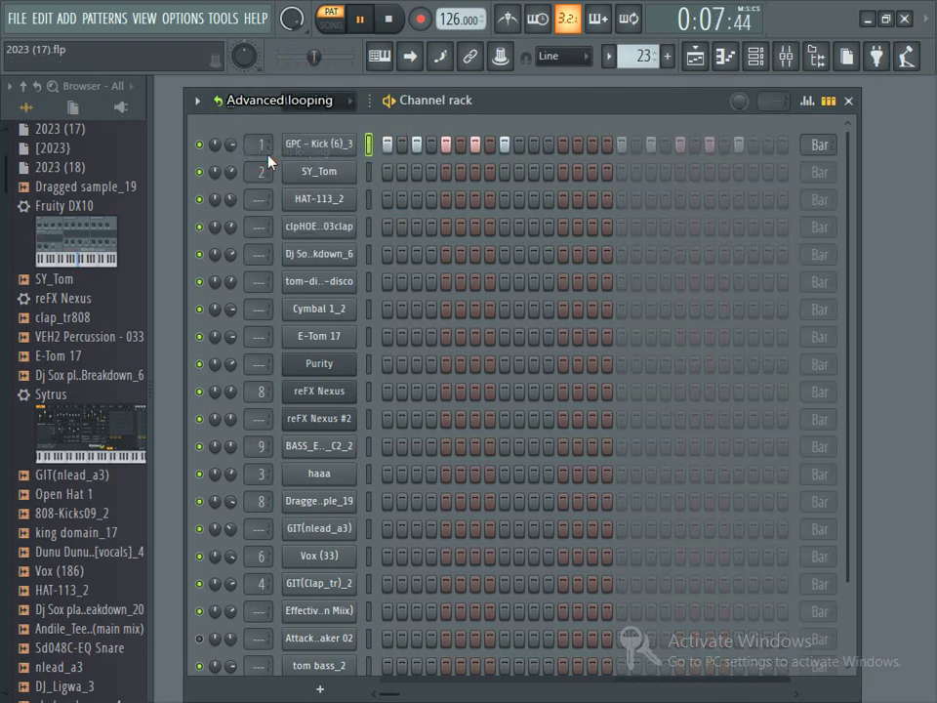
left_click_drag(849, 219, 855, 398)
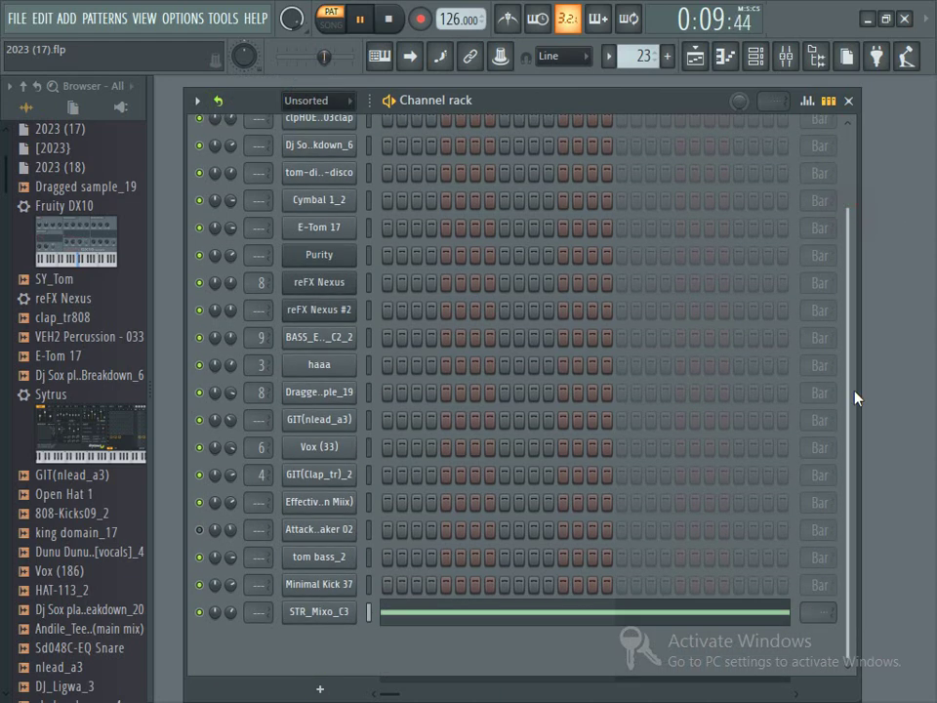
scroll(443, 249, "up", 4)
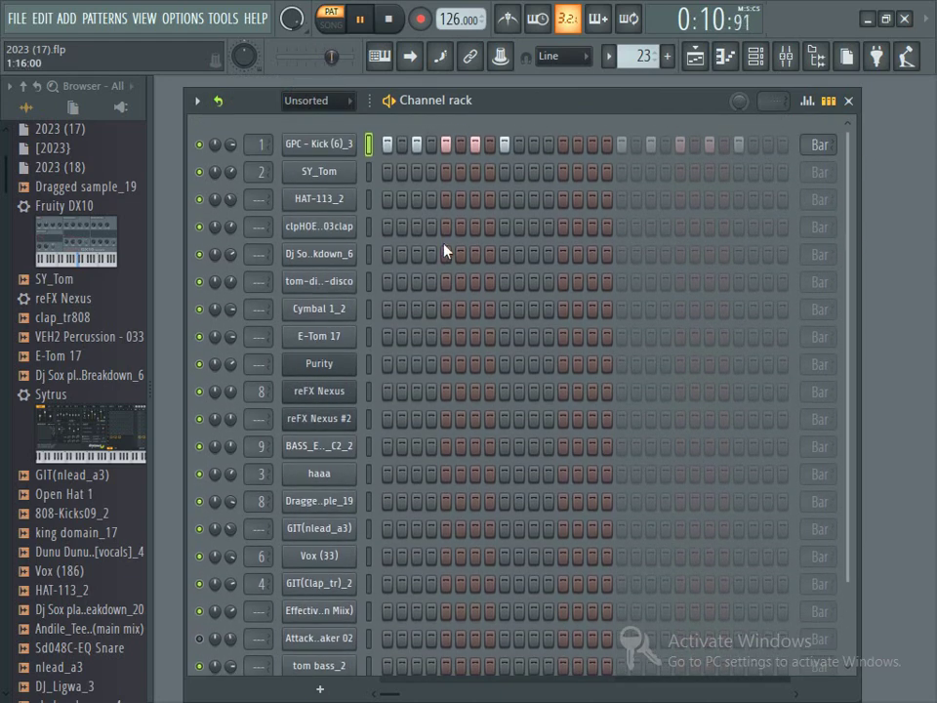
Step: Program the SY_Tom channel with hits on steps 1, 3, 5, 7 and 9
left_click(415, 173)
left_click(432, 173)
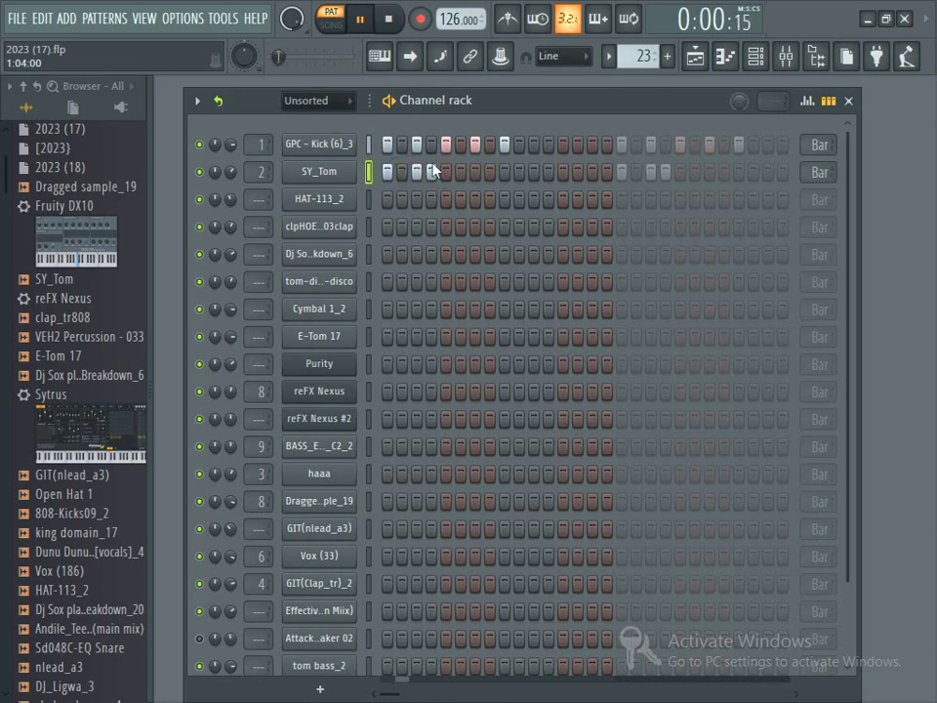
left_click(446, 173)
left_click(476, 172)
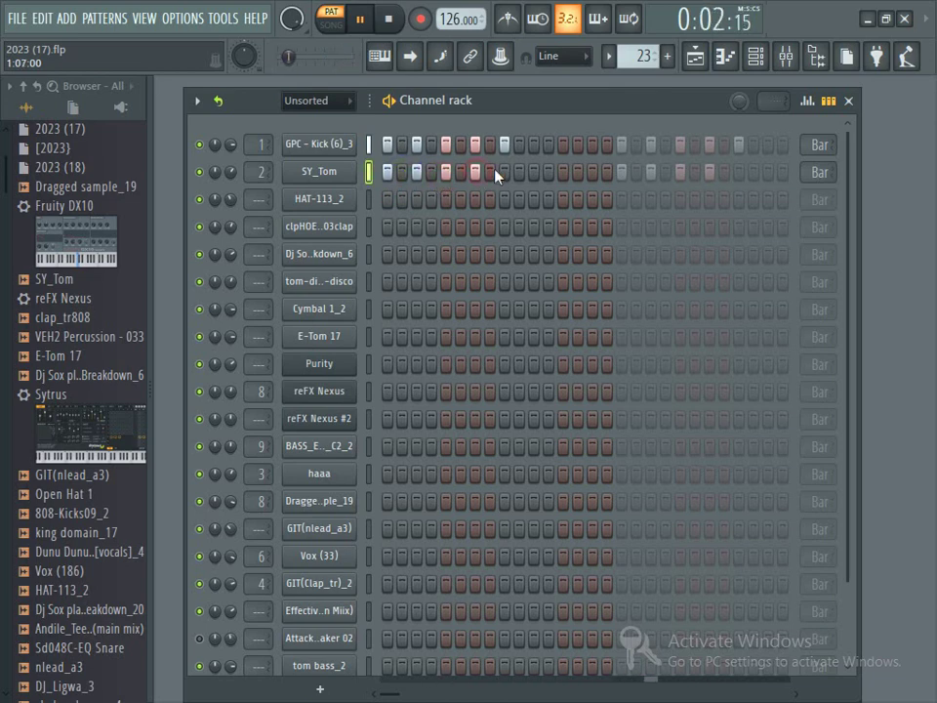
left_click(505, 173)
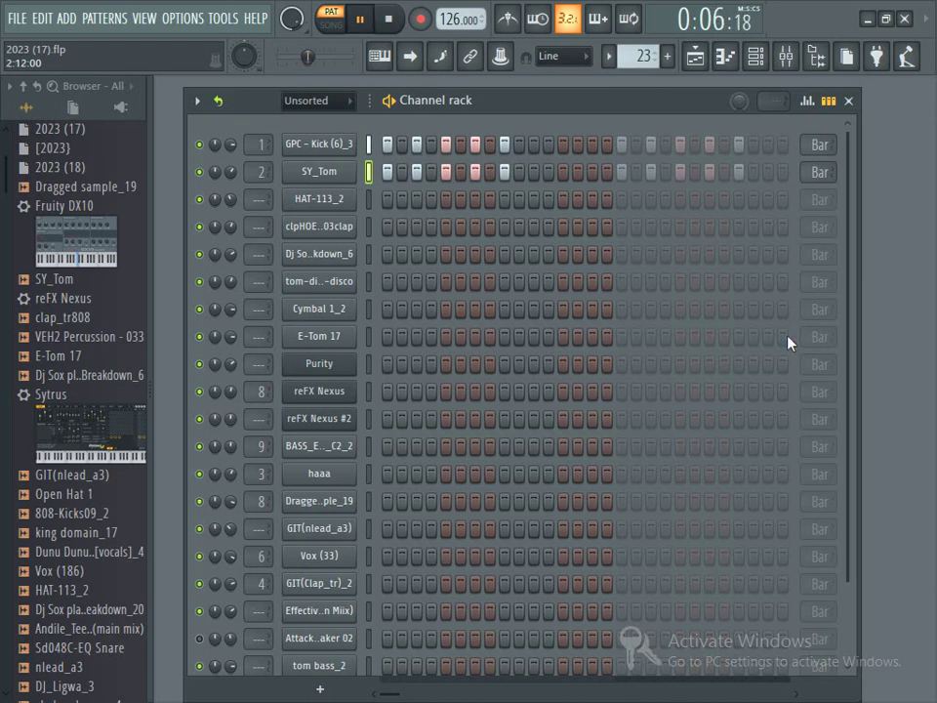
Step: Examine the notes of the haaa and STR_Mixo_C3 channels in the piano roll
right_click(341, 488)
left_click(390, 447)
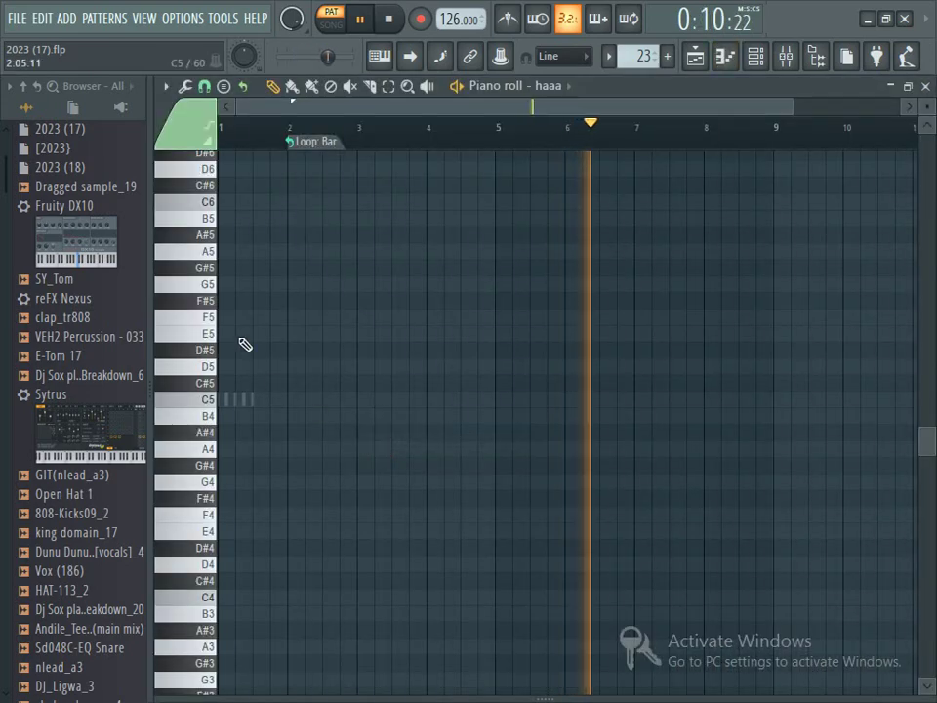
left_click(907, 86)
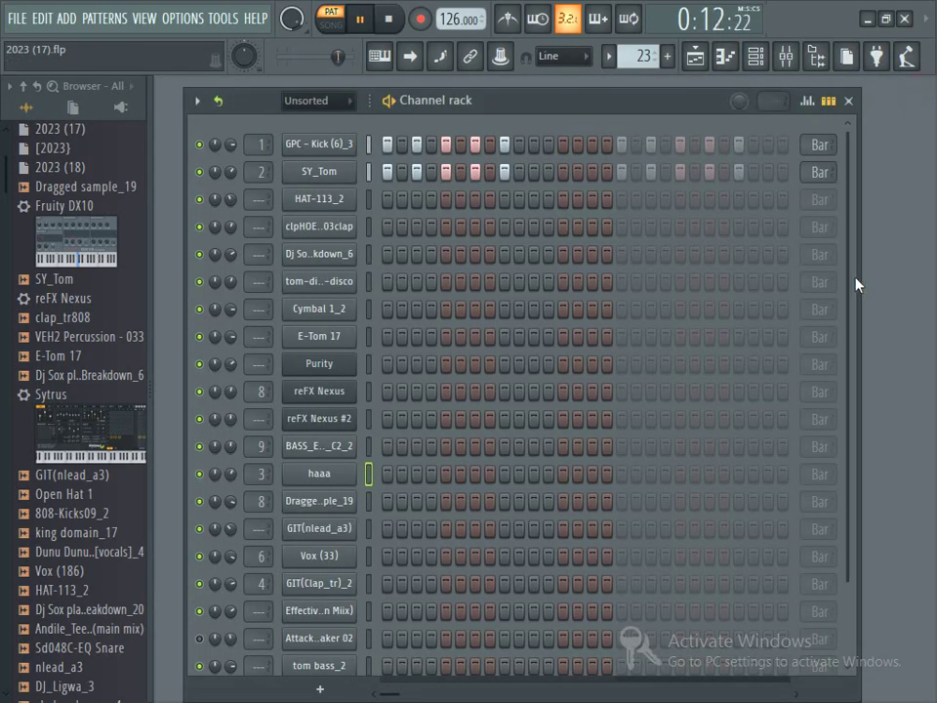
scroll(853, 410, "down", 3)
left_click(566, 635)
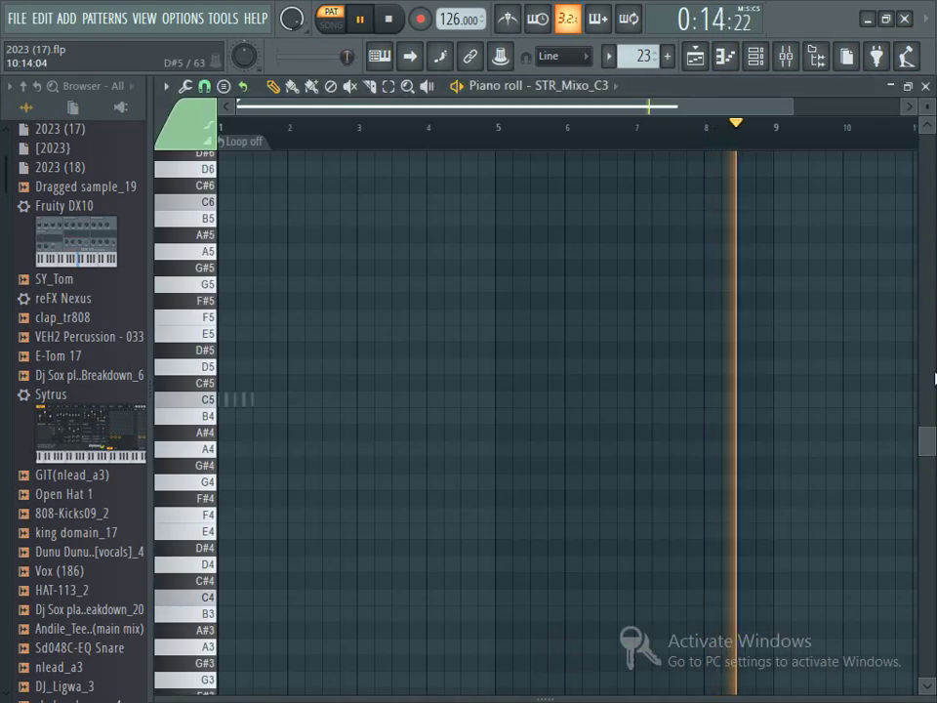
scroll(927, 410, "down", 5)
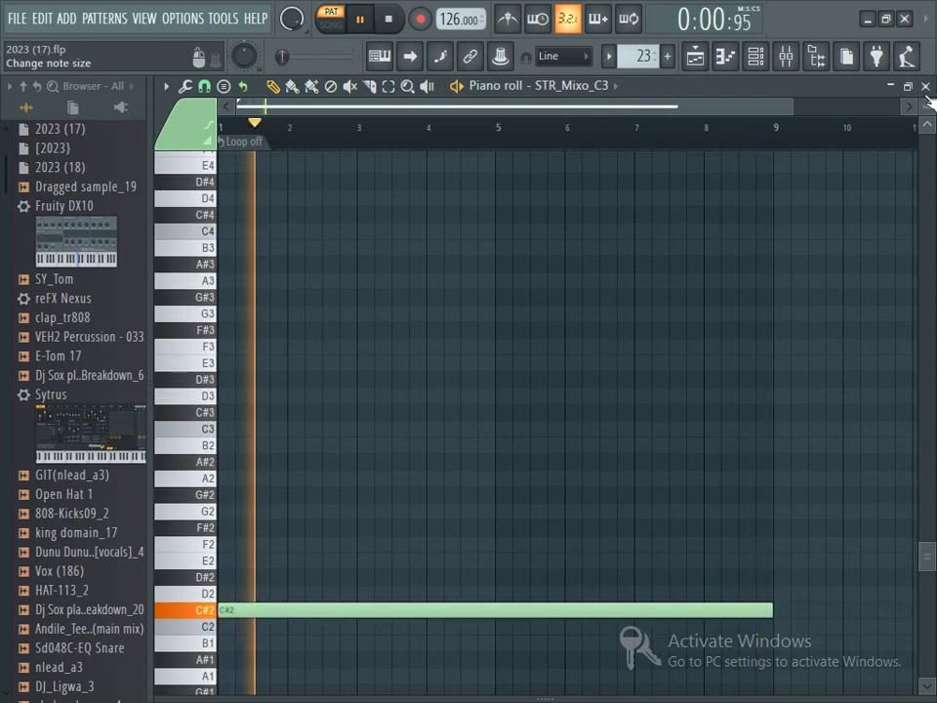
left_click(925, 86)
Step: Enter one-step notes in the haaa channel's piano roll: C5 on steps 3 and 11, F4 on steps 7 and 15
right_click(346, 395)
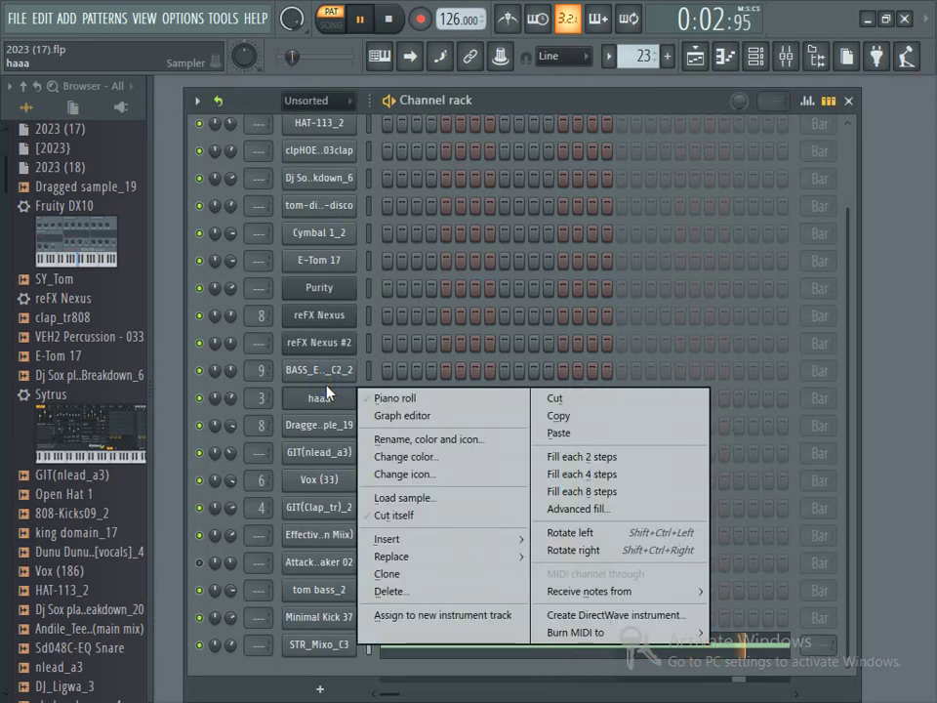
left_click(376, 394)
scroll(267, 420, "up", 4, "ctrl")
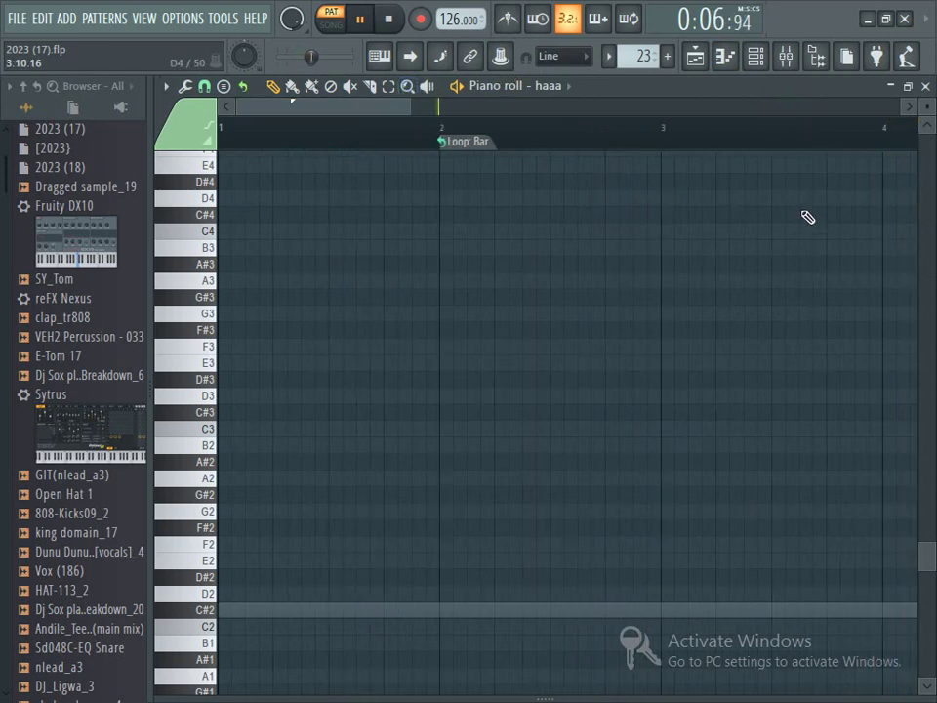
left_click_drag(927, 554, 932, 520)
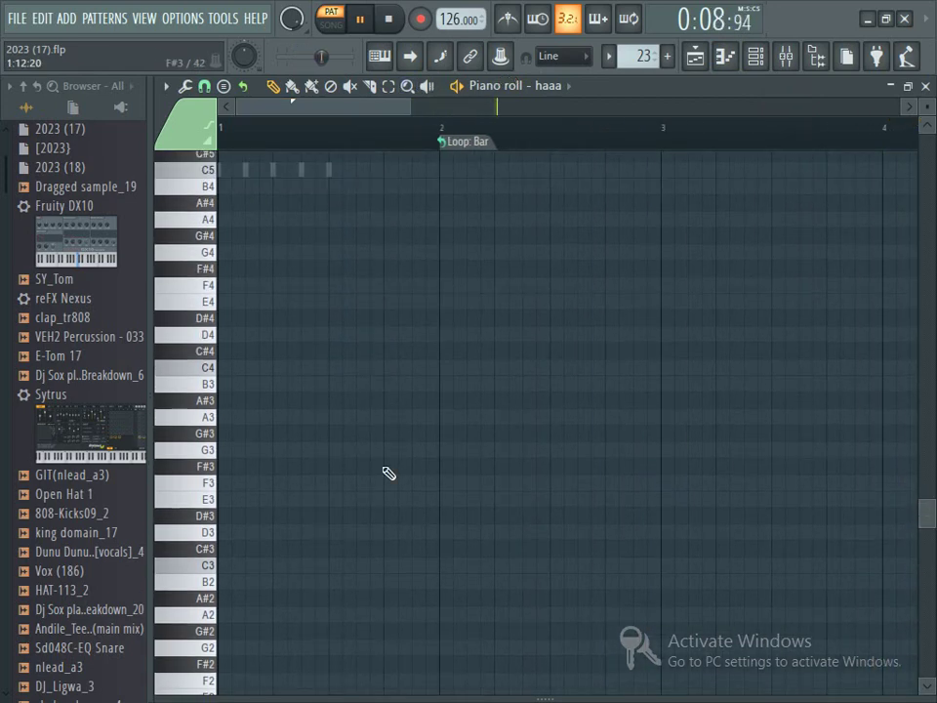
scroll(329, 309, "up", 3)
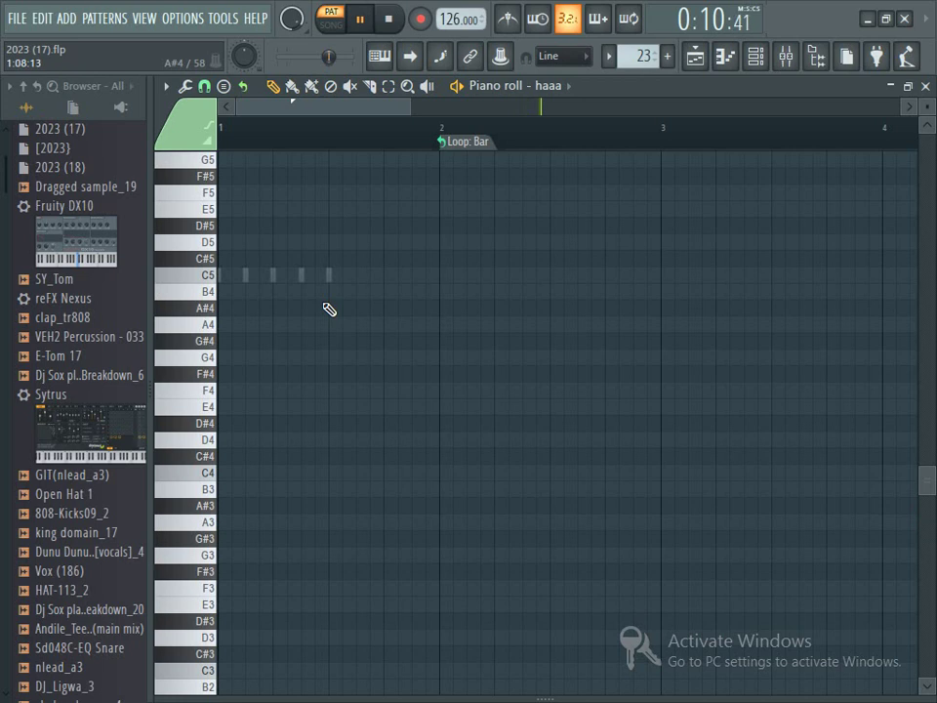
left_click(248, 280)
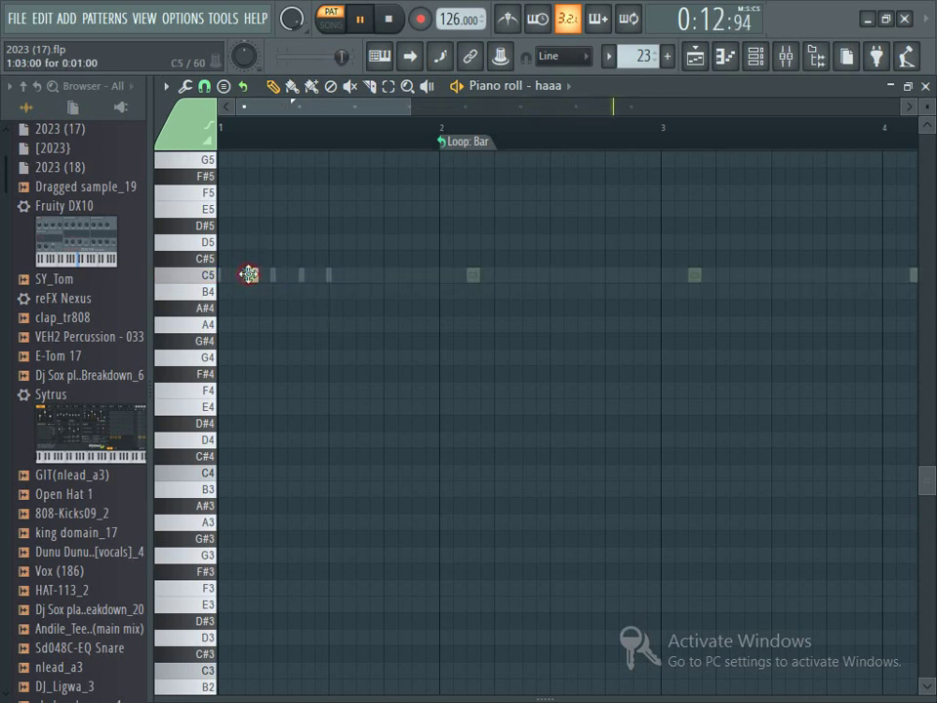
left_click(309, 392)
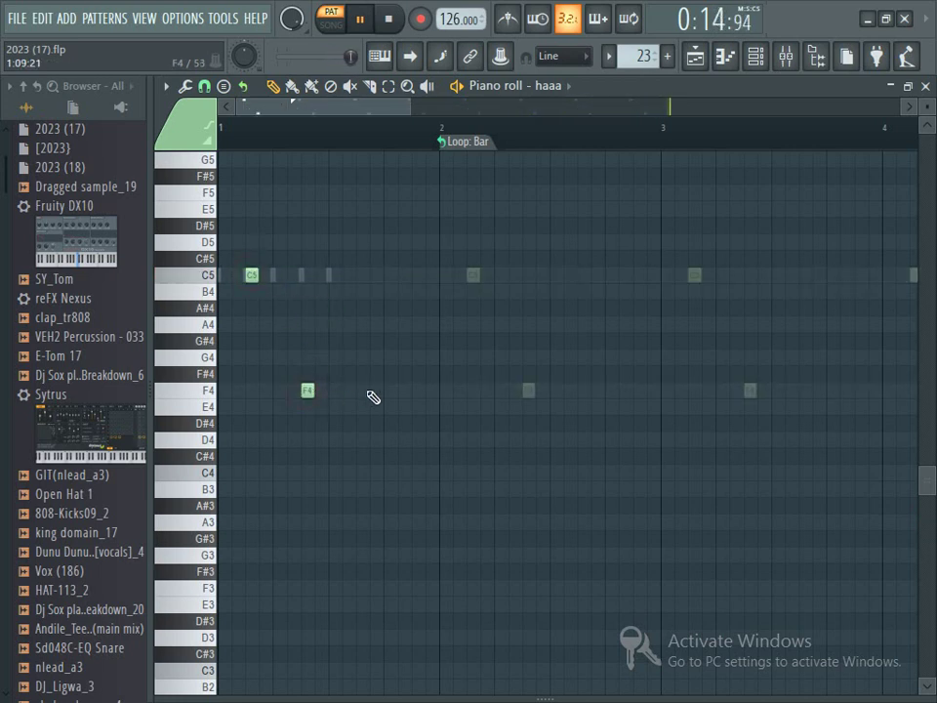
left_click(360, 276)
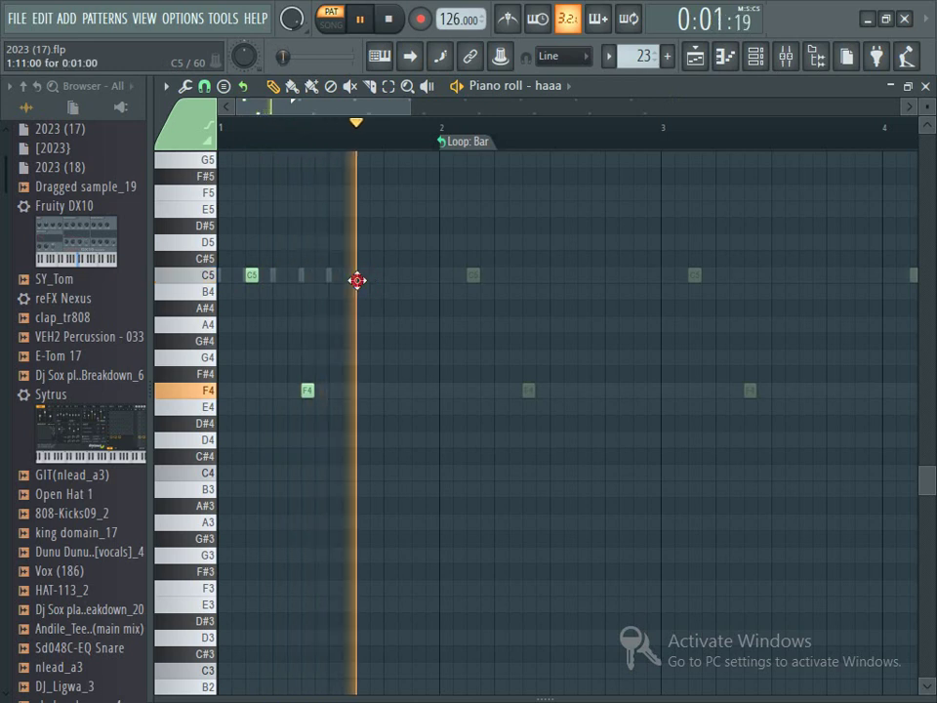
left_click(411, 392)
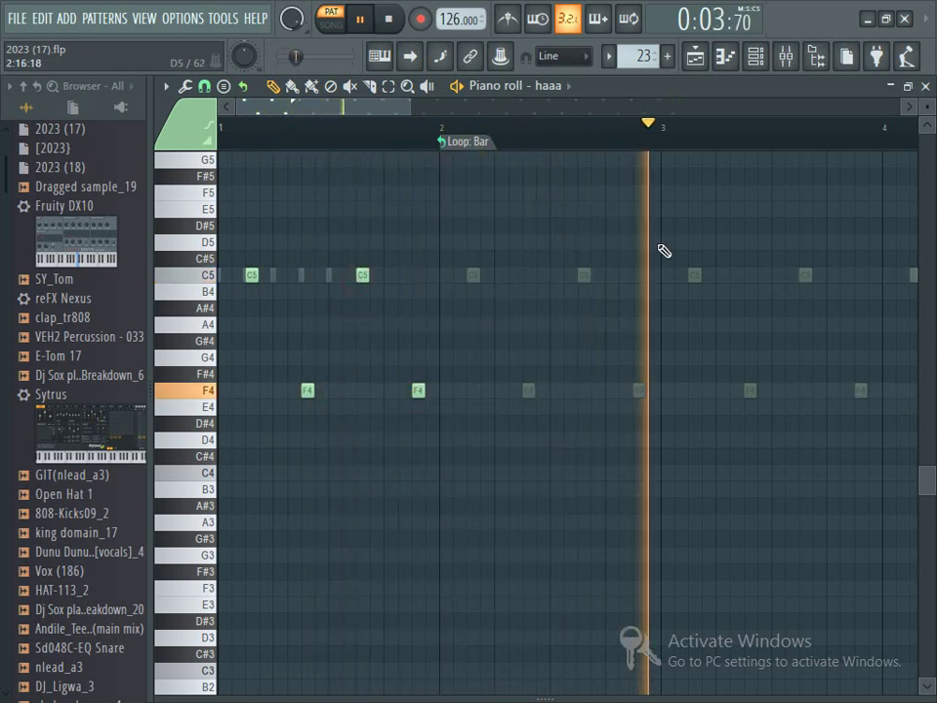
left_click(926, 85)
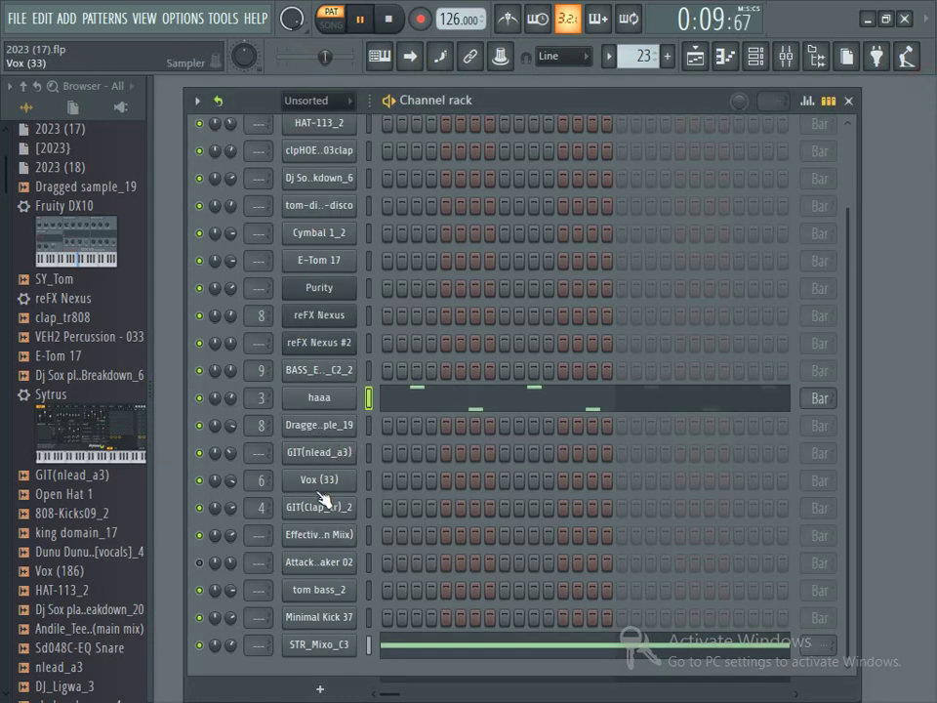
right_click(291, 19)
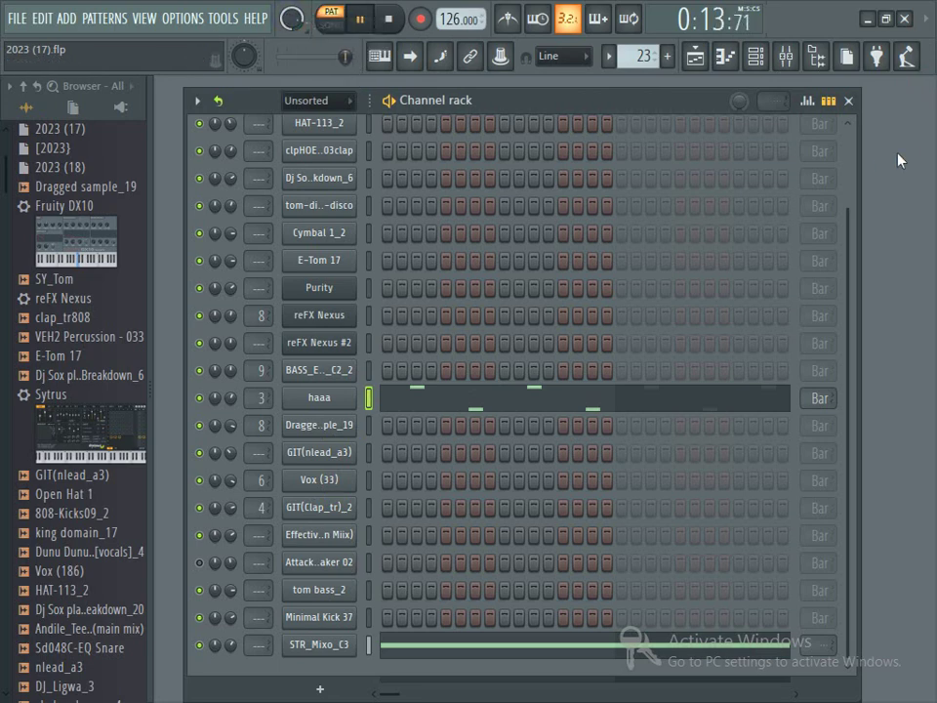
Step: Program the clpHOE..03clap channel with hits on steps 1, 3, 5, 7, 9, 17, 21, 23 and 25
scroll(400, 237, "up", 3)
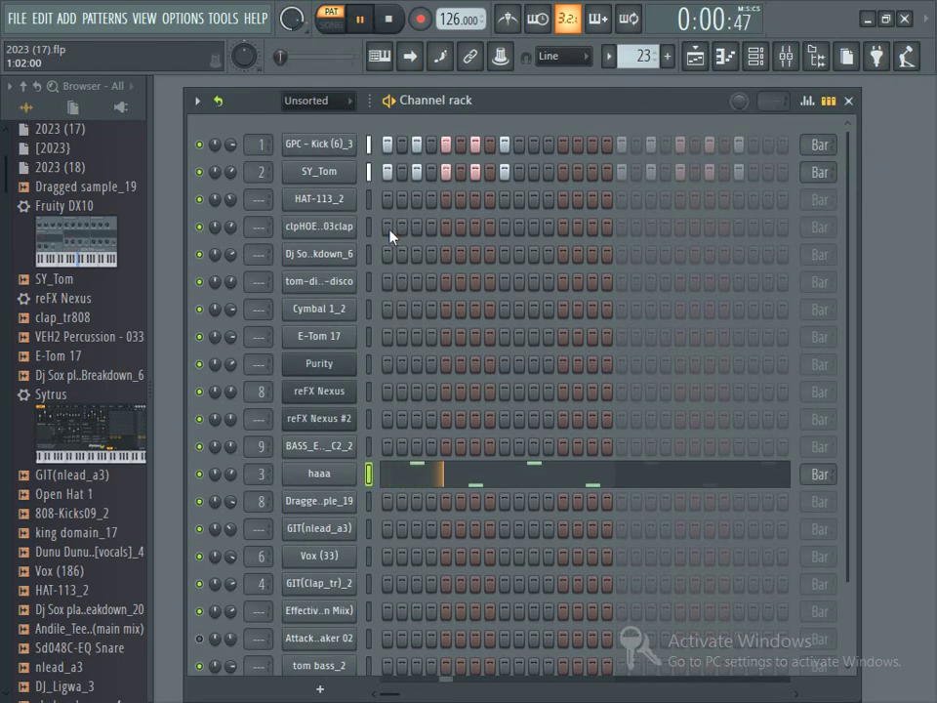
left_click(389, 230)
left_click(418, 230)
left_click(447, 230)
left_click(476, 230)
left_click(505, 230)
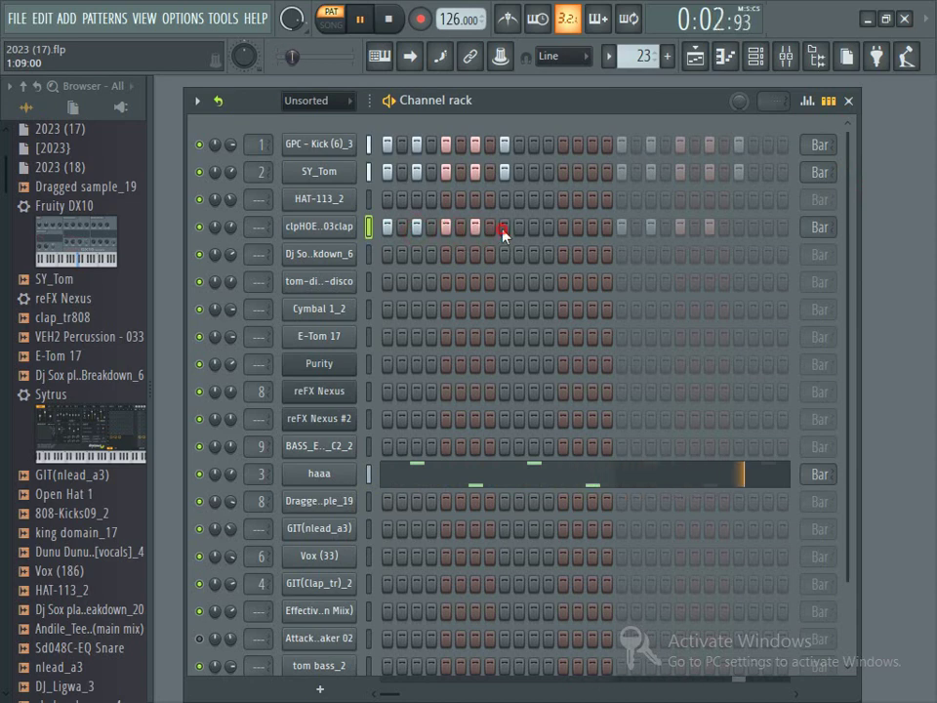
left_click(622, 228)
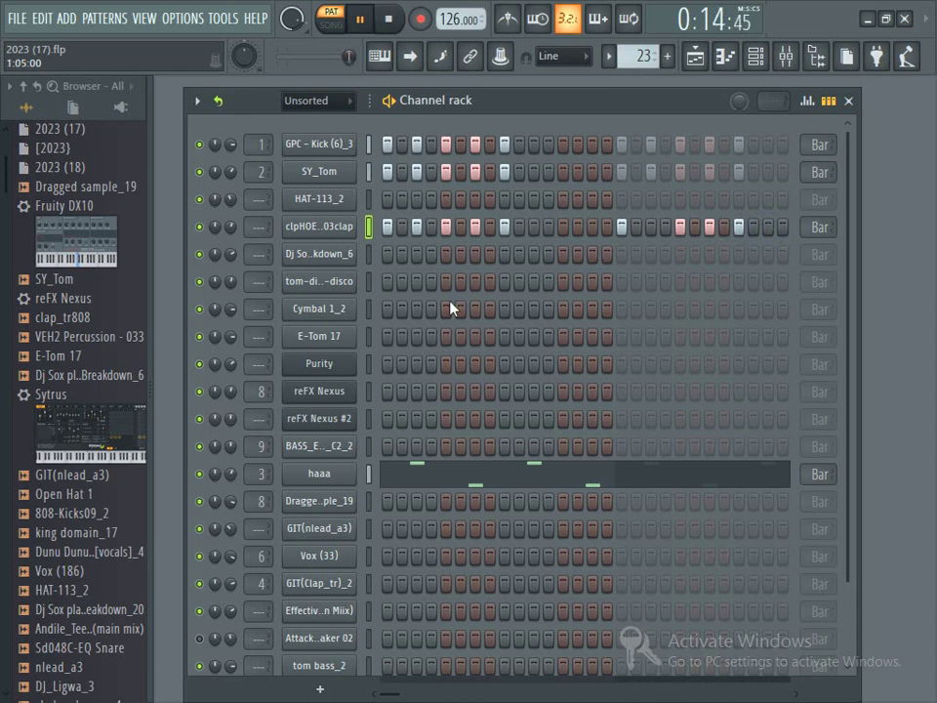
Step: Audition the Dj So..kdown_6 channel's sample in its channel settings
left_click(305, 251)
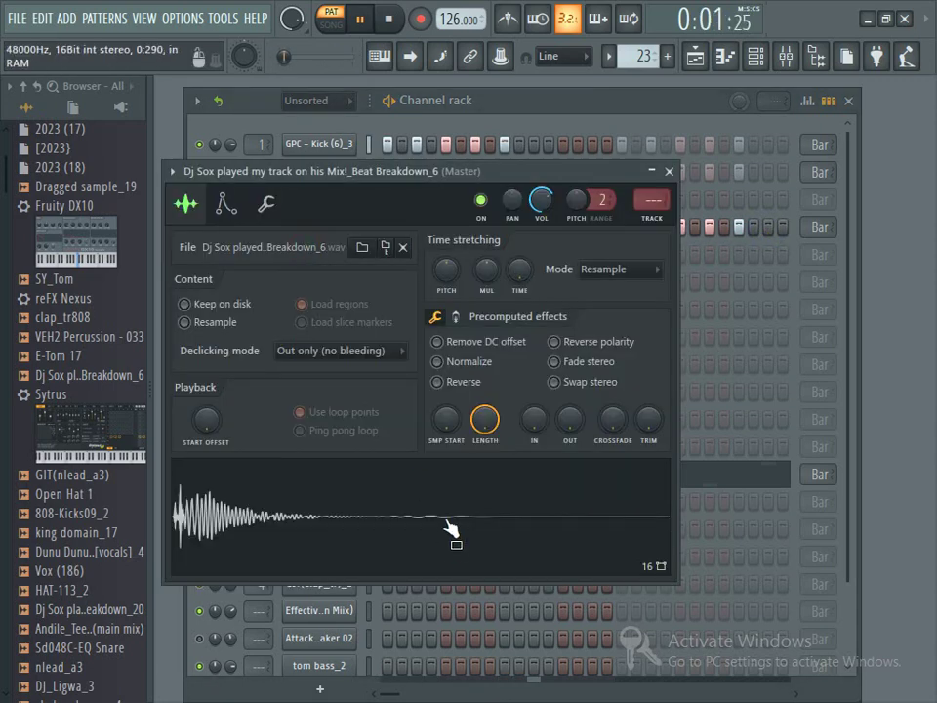
left_click(670, 172)
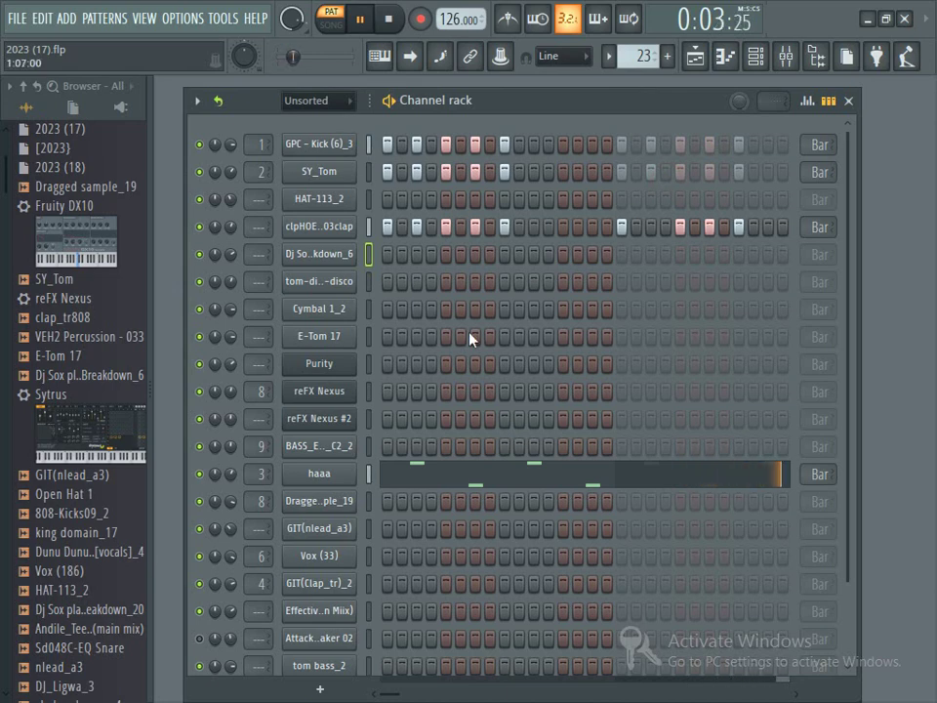
Step: Fill every second step of the Purity channel from step 1 to 15 and transpose the notes to C#4
left_click(534, 367)
right_click(361, 359)
left_click(388, 362)
double_click(205, 275)
left_click_drag(219, 274, 221, 256)
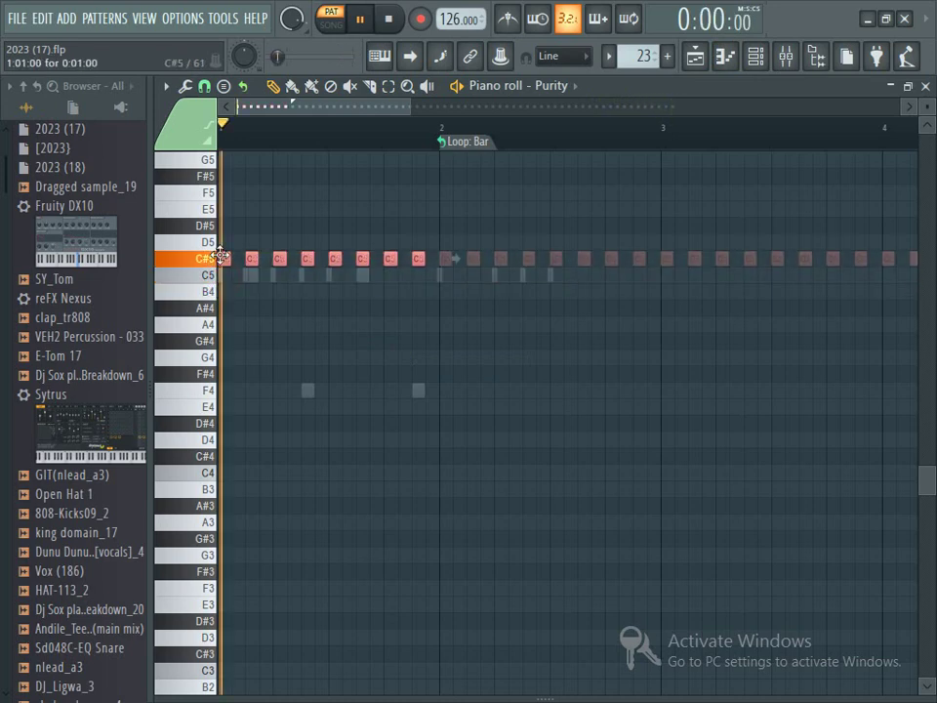
key("ctrl+Down")
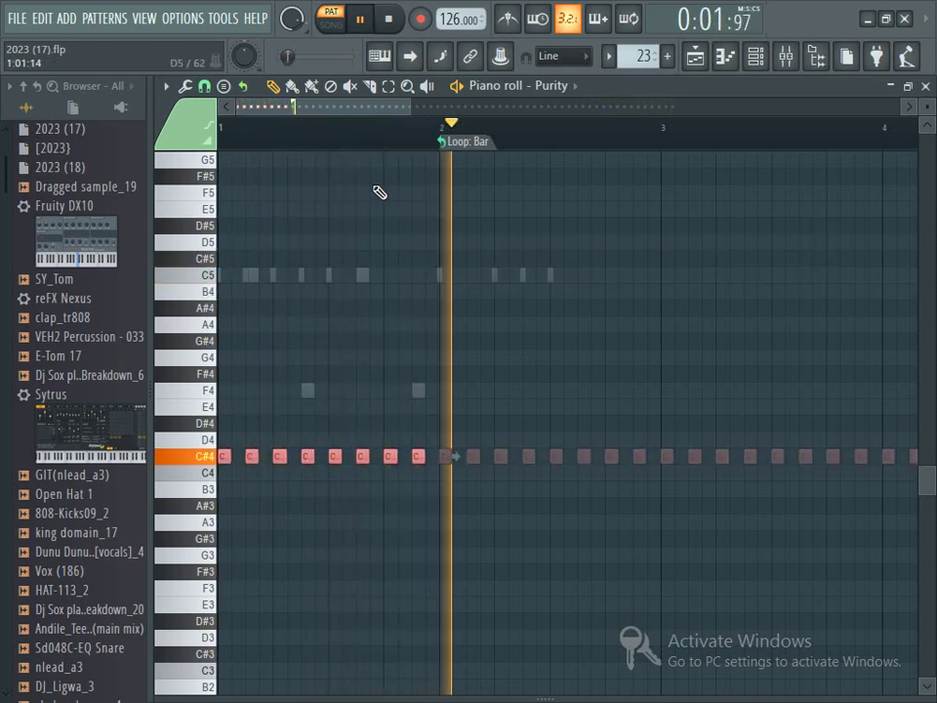
left_click(925, 86)
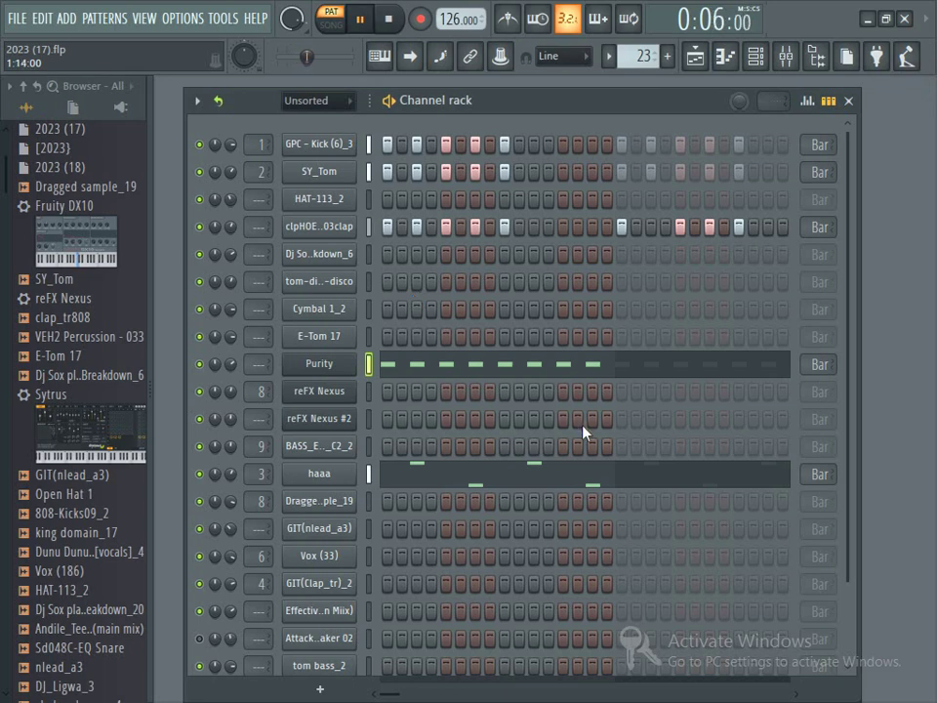
Step: Place Vox (33) on step 15 and GIT(Clap_tr)_2 on steps 7, 12 and 15, widening the channel rack to 32 steps
scroll(849, 488, "down", 3)
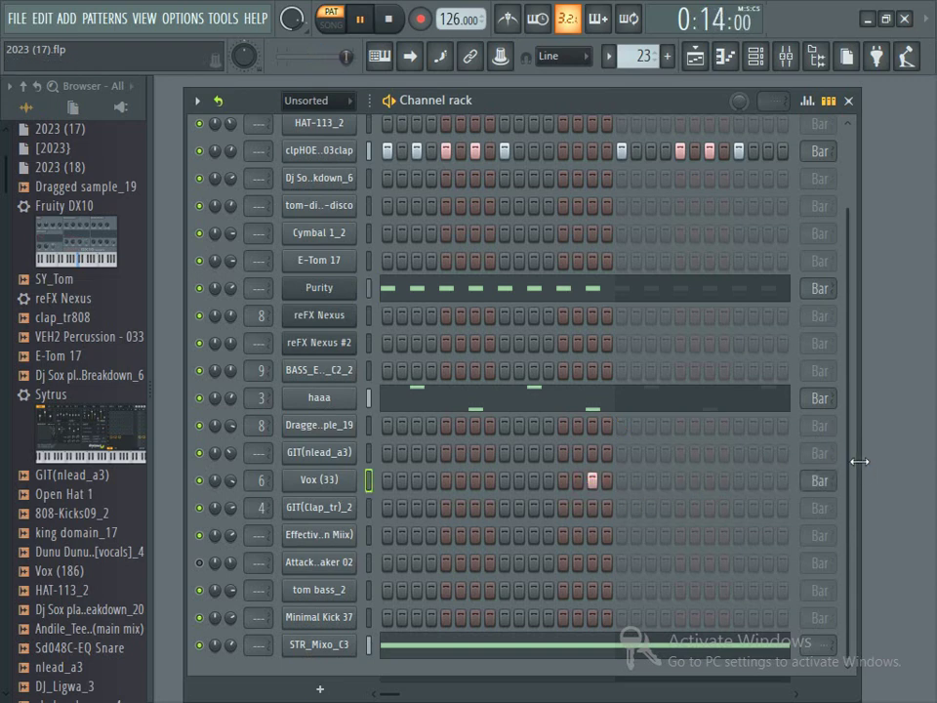
left_click_drag(860, 460, 907, 487)
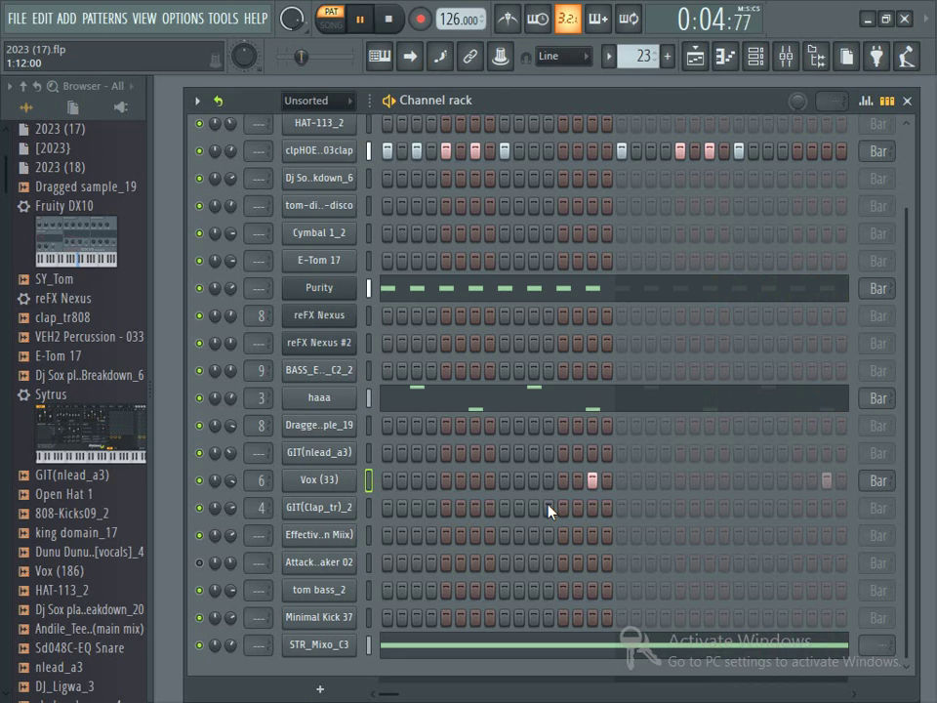
left_click(332, 504)
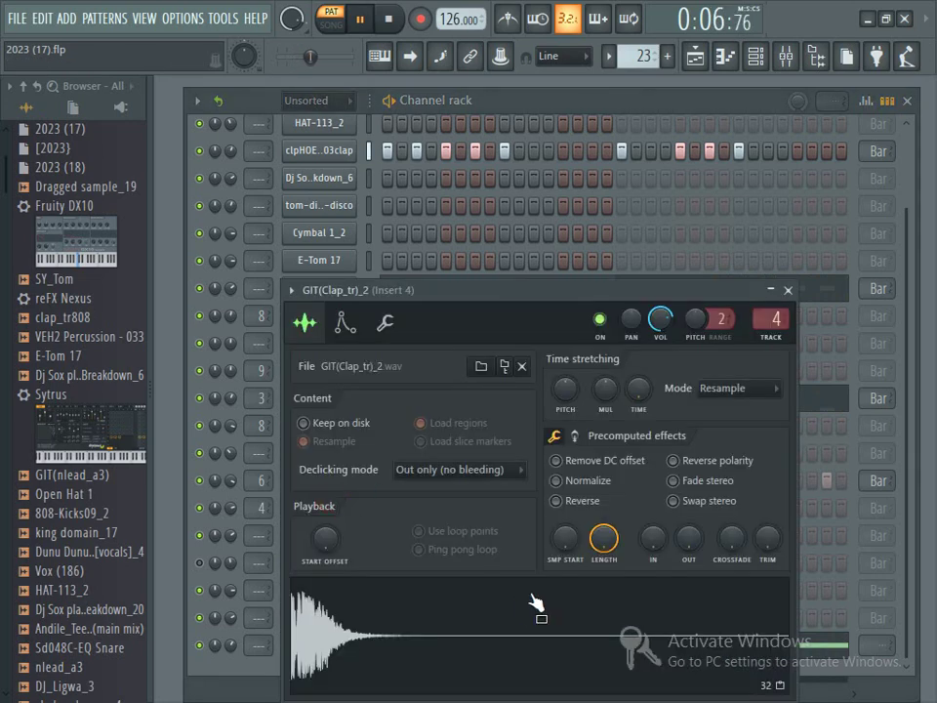
left_click(788, 292)
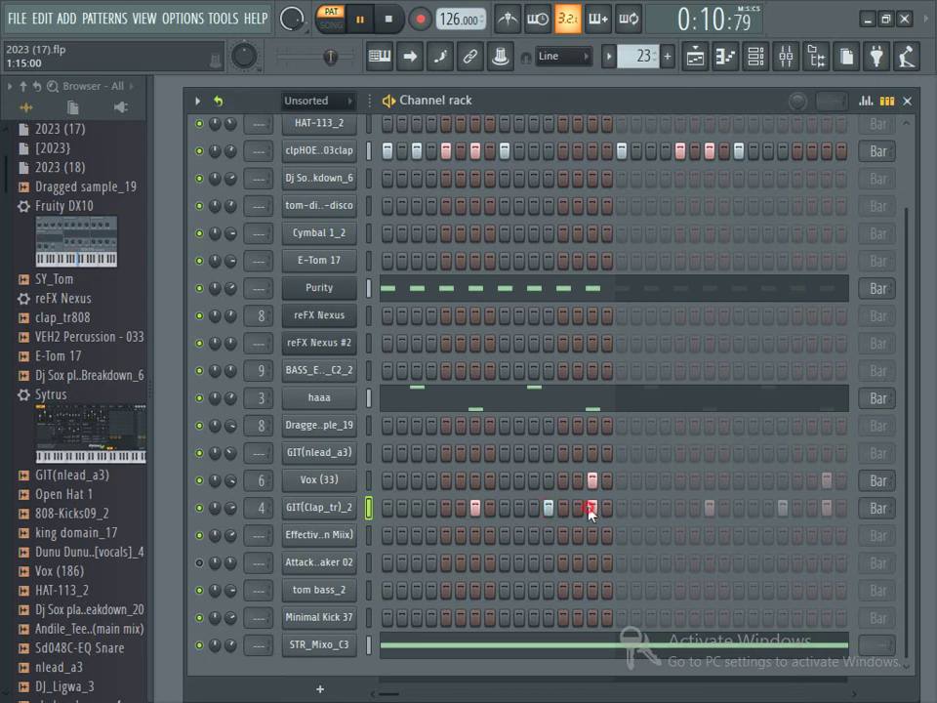
Step: Place hits on steps 12 and 15 of both the tom bass_2 and Minimal Kick 37 channels
left_click(547, 617)
left_click(592, 618)
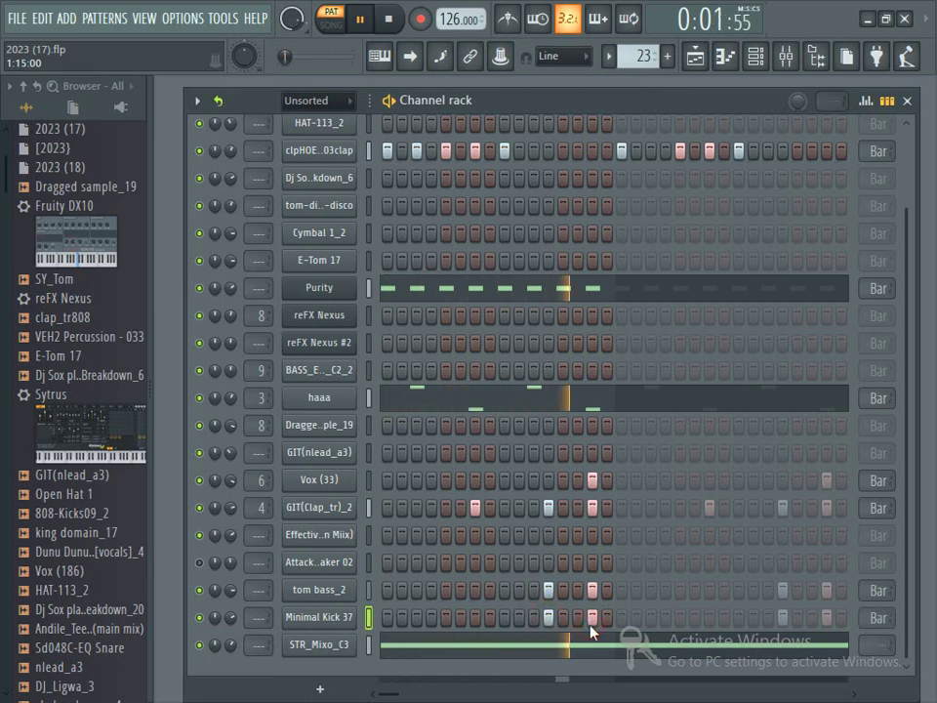
Step: Add a one-step C6 slide note at 1:15:00 above the last C5 hit of the Minimal Kick 37 channel
right_click(318, 616)
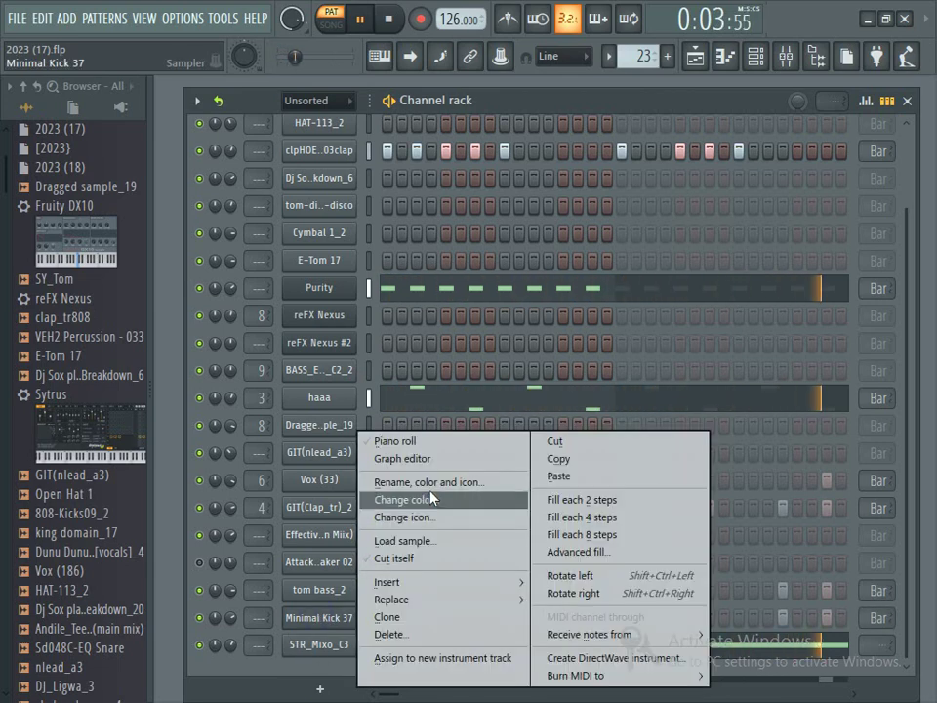
left_click(410, 444)
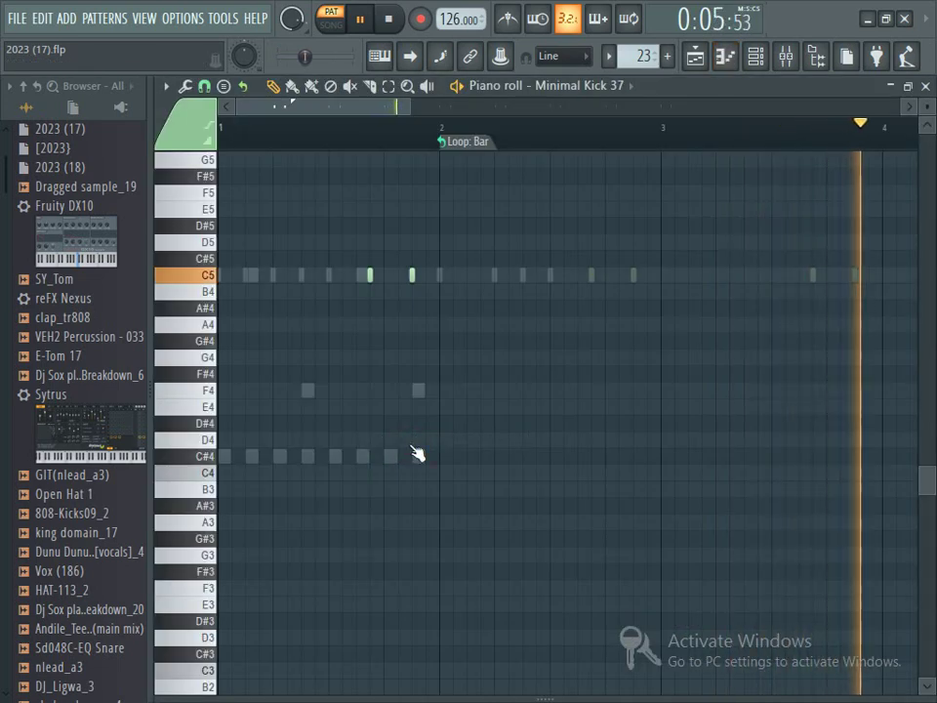
left_click_drag(928, 493, 925, 379)
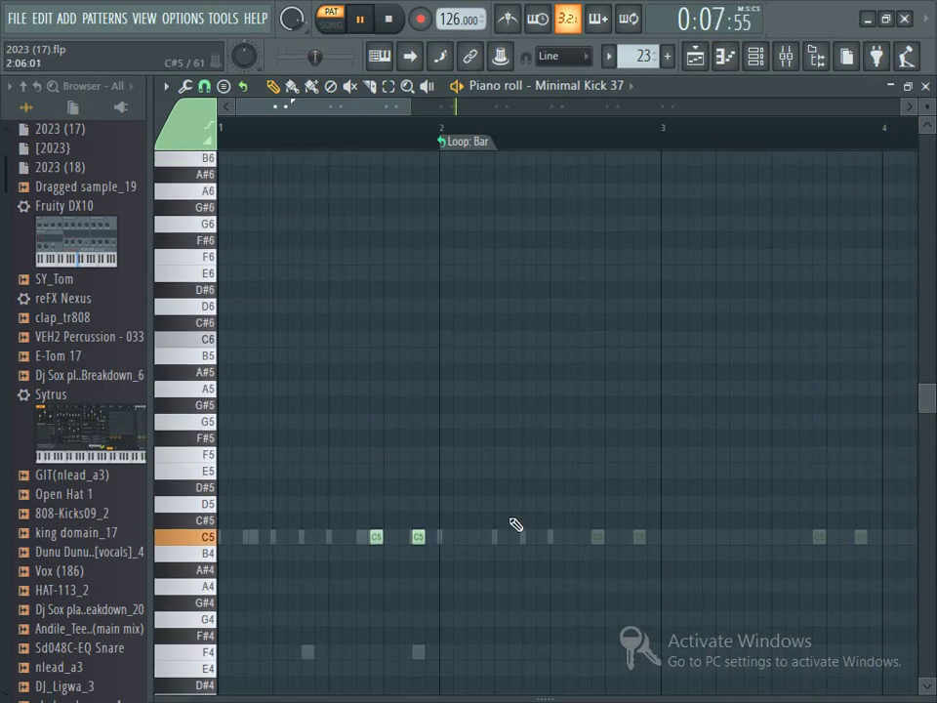
left_click(417, 338)
double_click(417, 339)
left_click(363, 334)
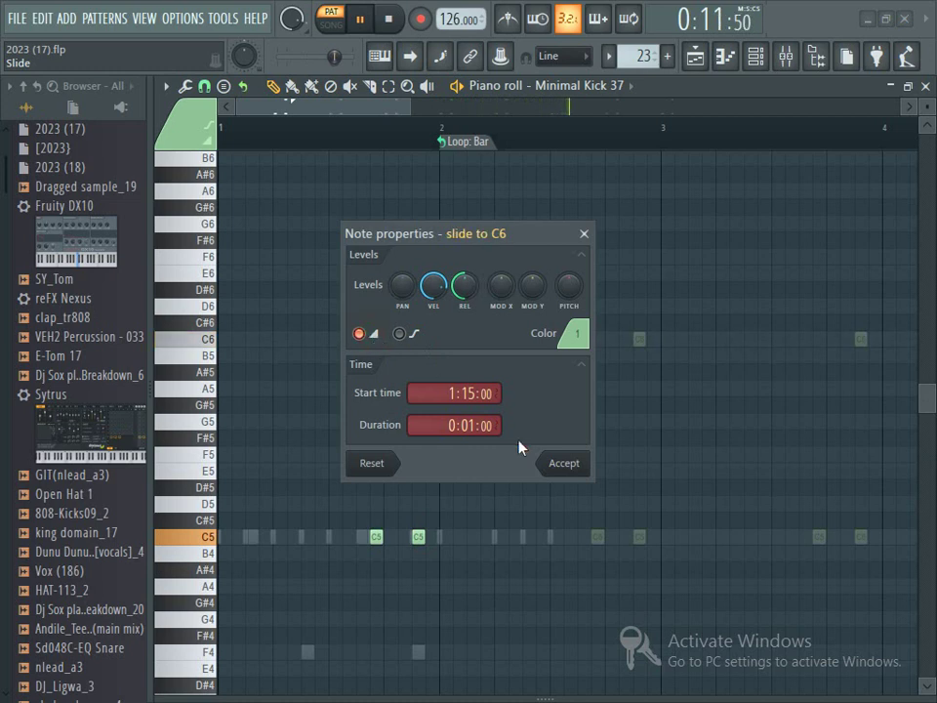
left_click(561, 463)
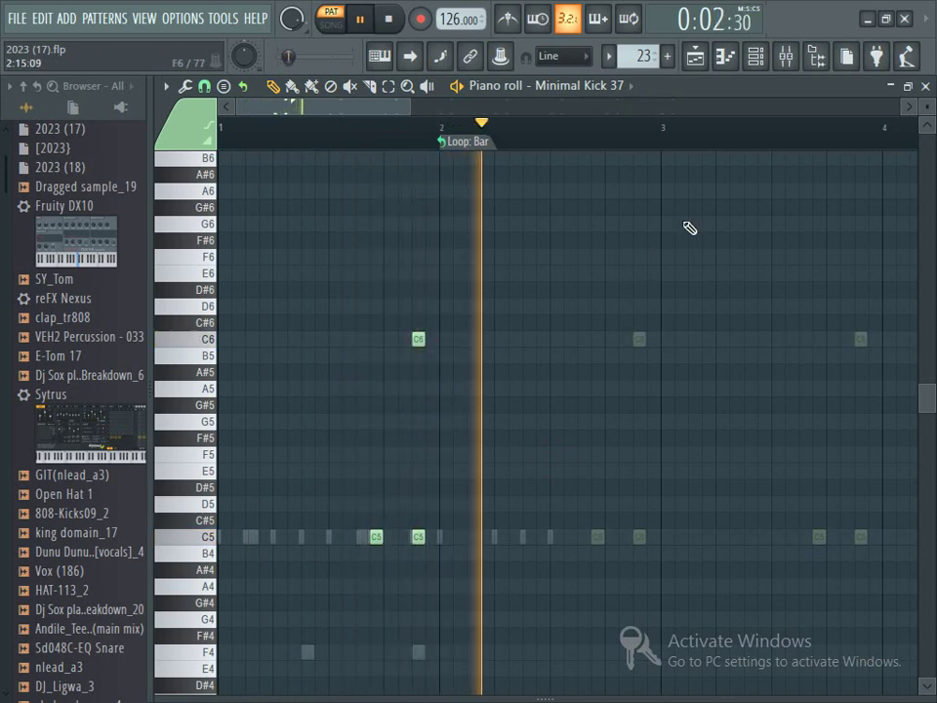
left_click(925, 86)
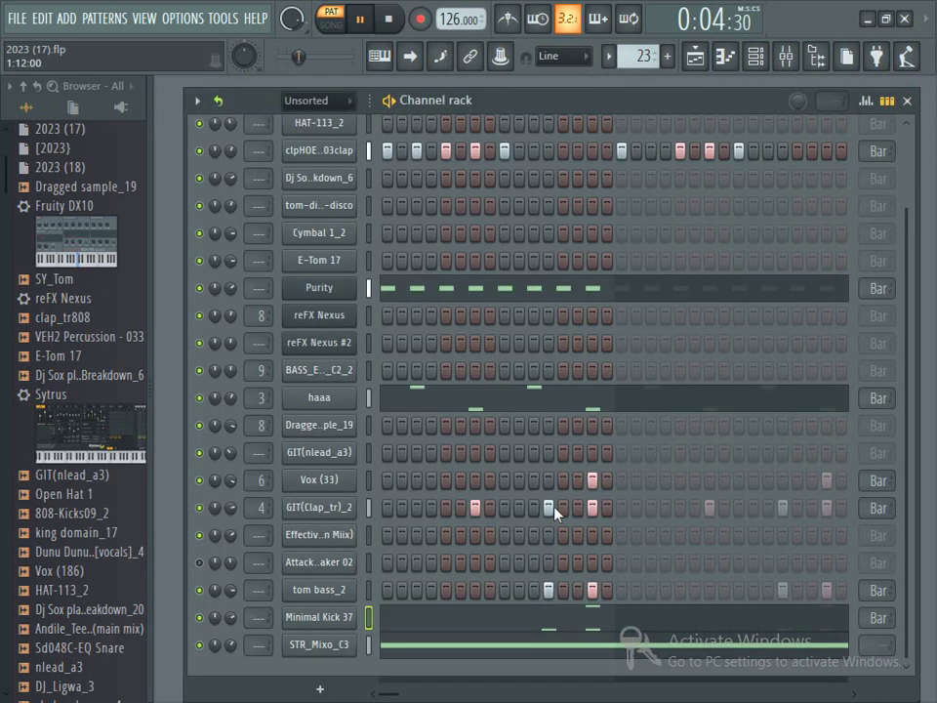
Step: Place hits on steps 3, 7, 11 and 15 of both the Effectiv..n Miix) and reFX Nexus channels
left_click(416, 535)
left_click(475, 535)
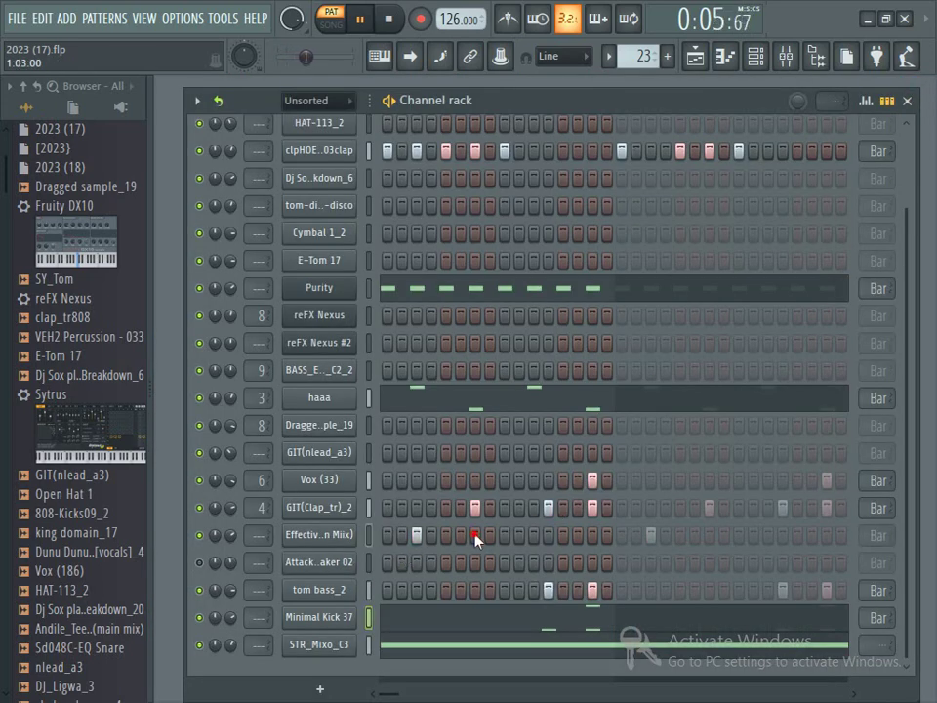
left_click(533, 537)
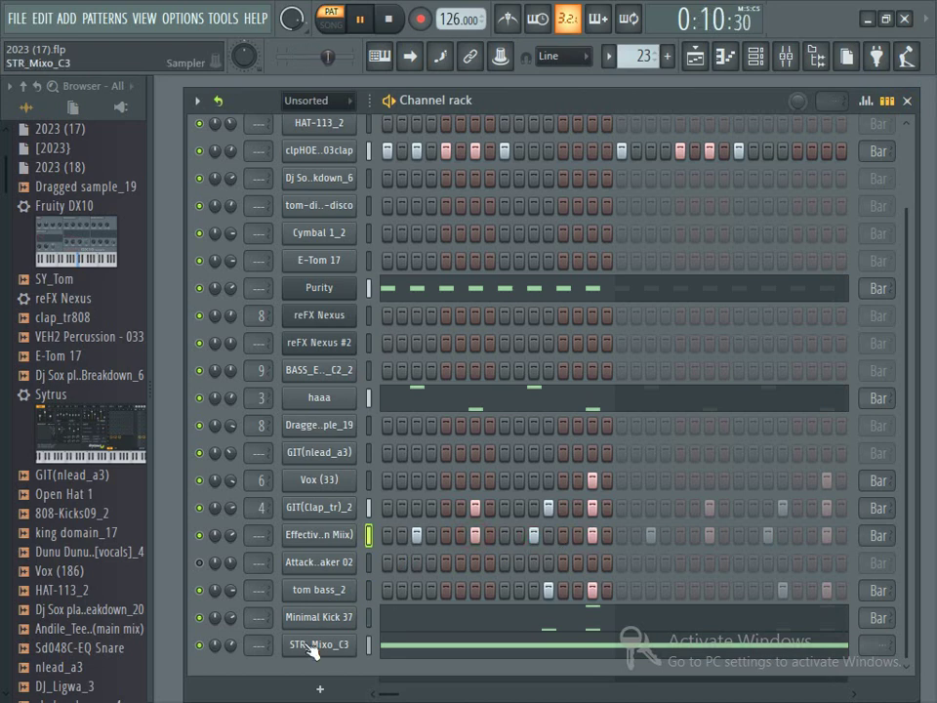
left_click(415, 317)
left_click(475, 316)
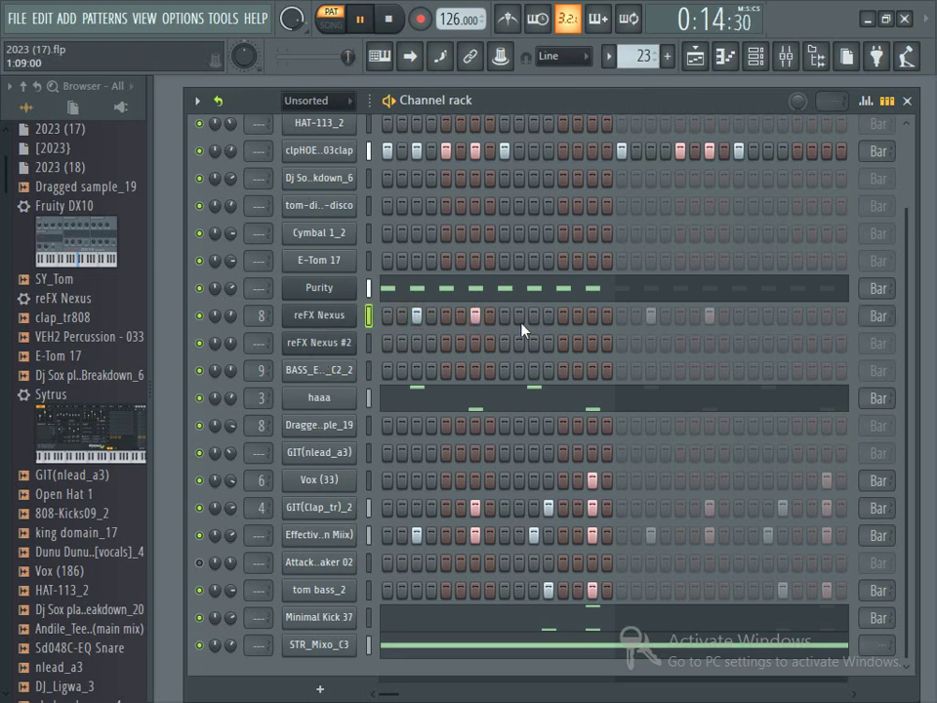
key("space")
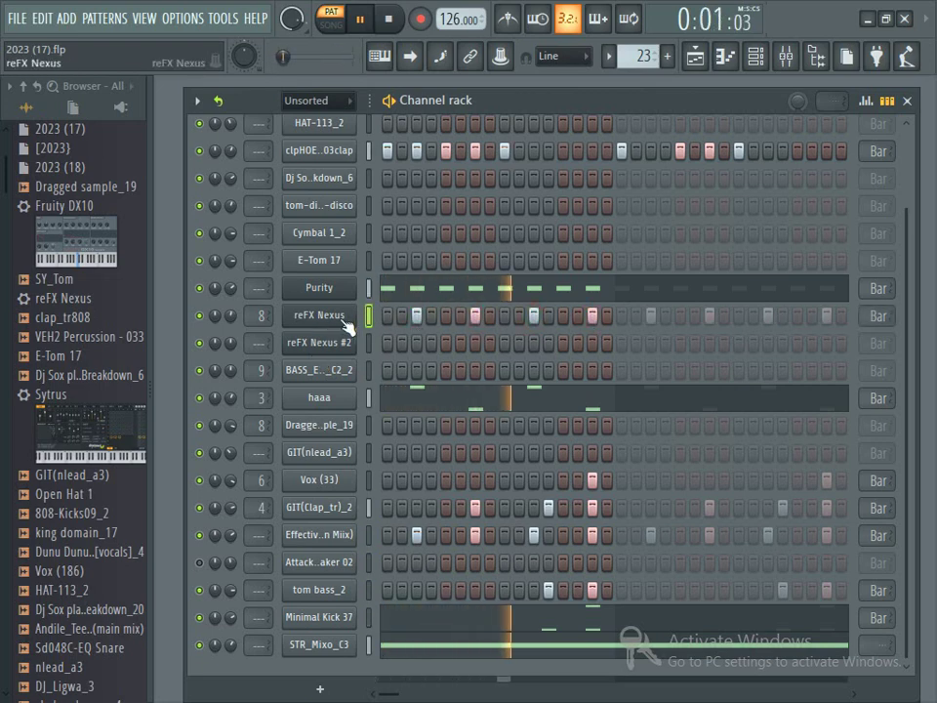
Step: Turn the four reFX Nexus hits into C#5, E5 and G#5 chords and lower them by one octave
right_click(341, 320)
left_click(374, 315)
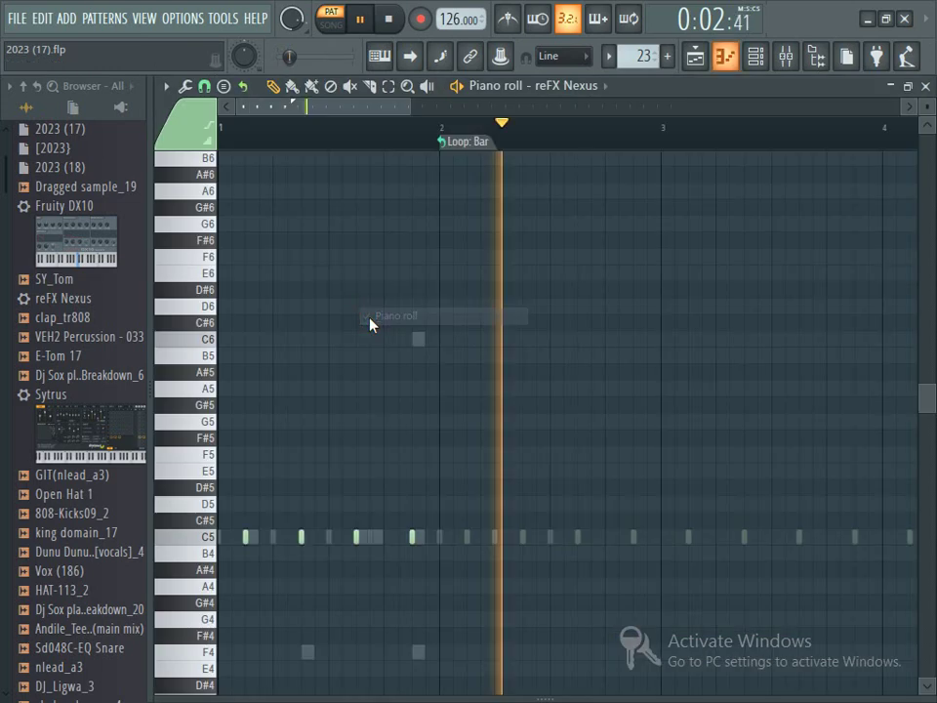
key("ctrl+a")
left_click_drag(249, 537, 254, 403)
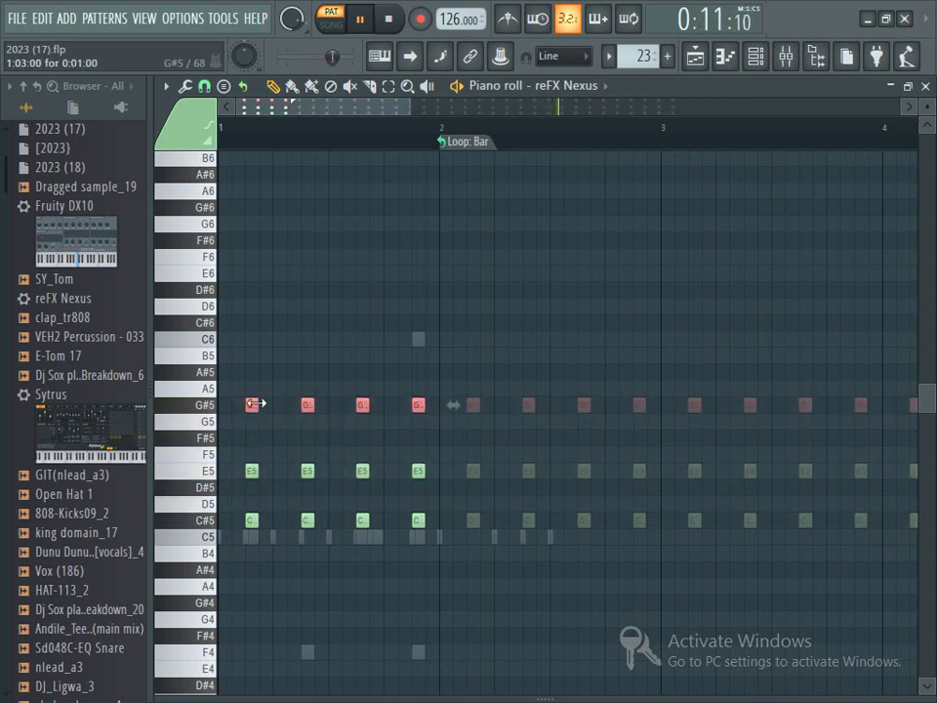
left_click(250, 470)
left_click(203, 473)
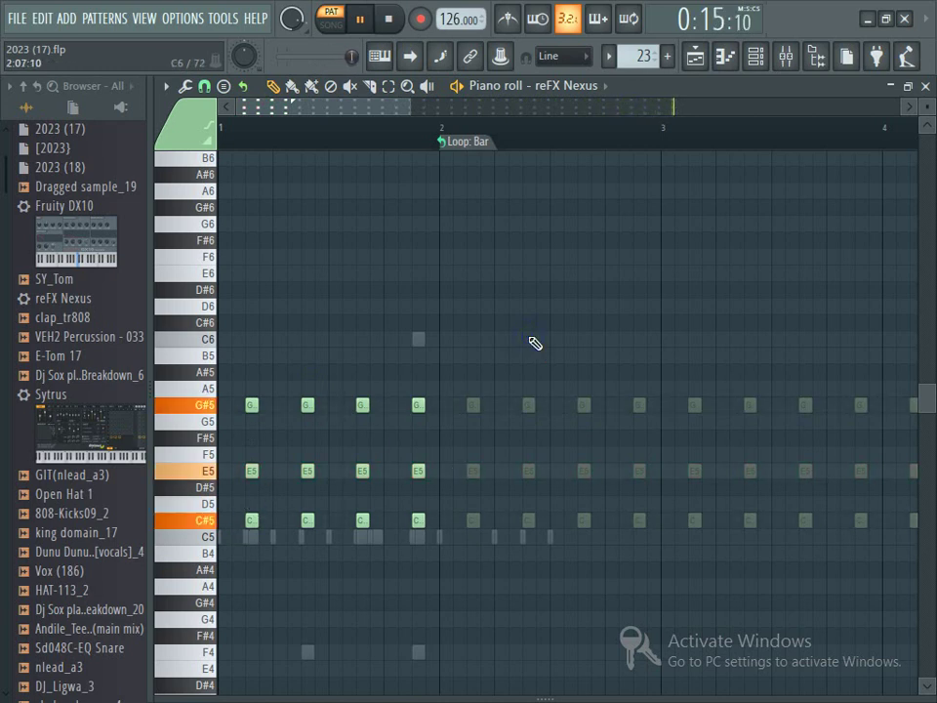
key("ctrl+Down")
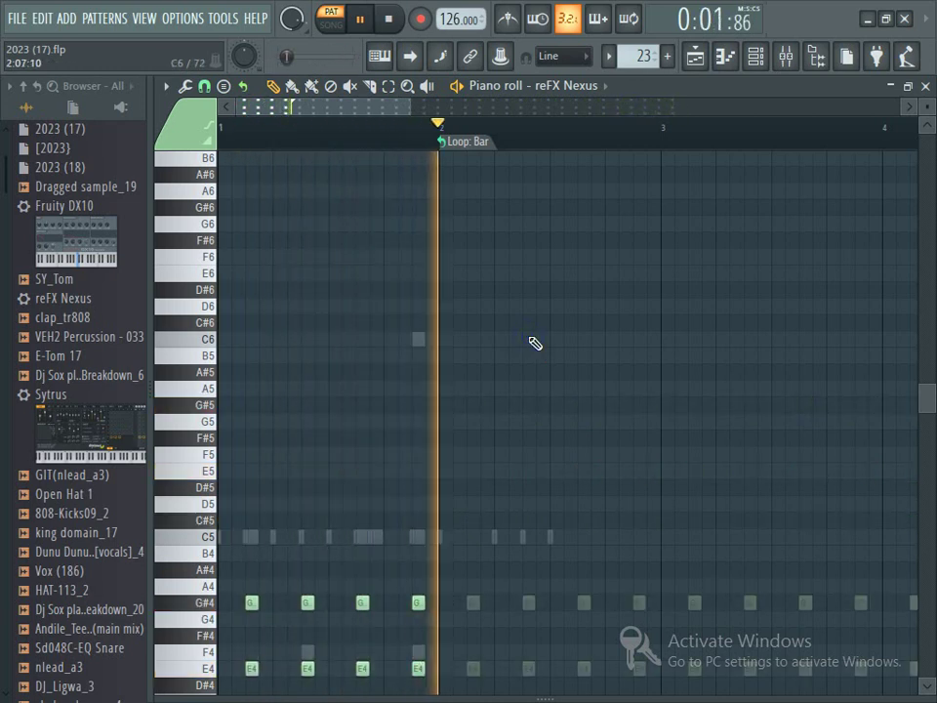
left_click(925, 86)
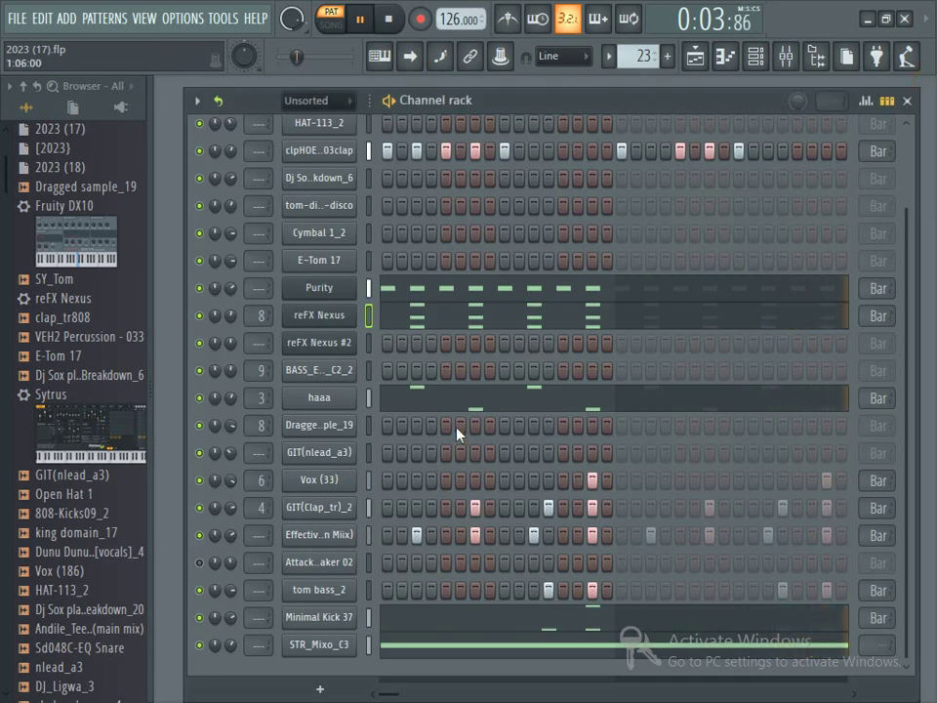
Step: Check the pitch of the sustained STR_Mixo_C3 note in its piano roll
left_click(421, 646)
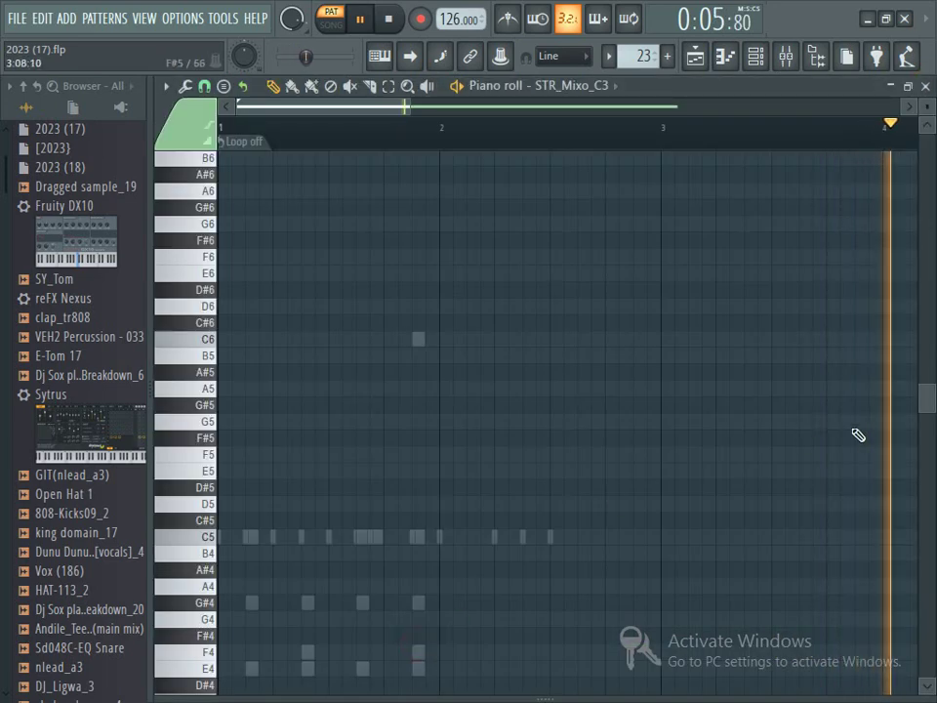
left_click_drag(922, 415, 922, 606)
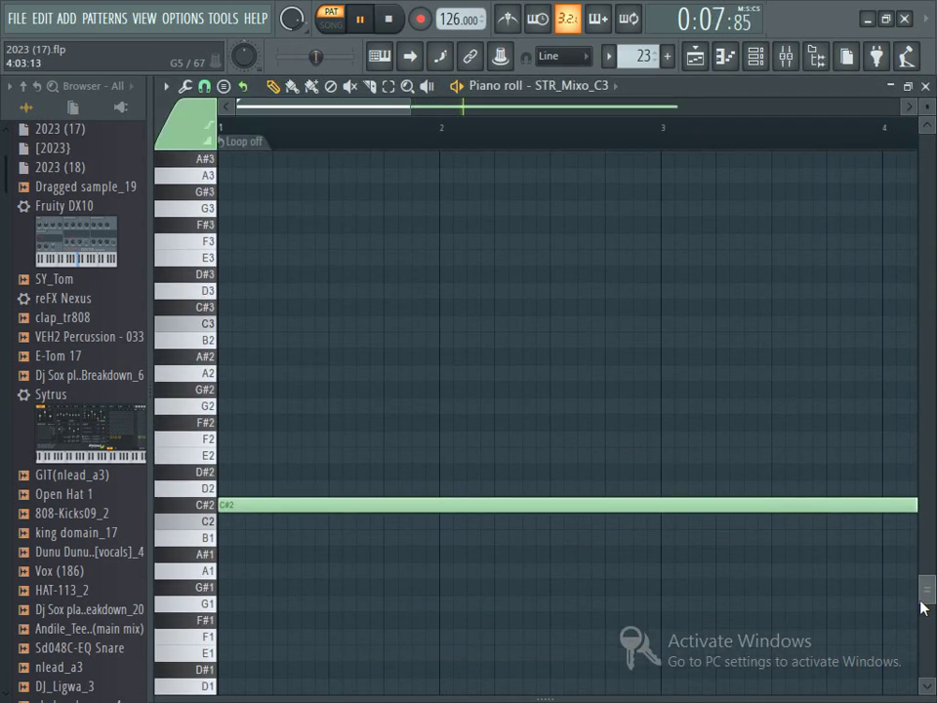
left_click(925, 86)
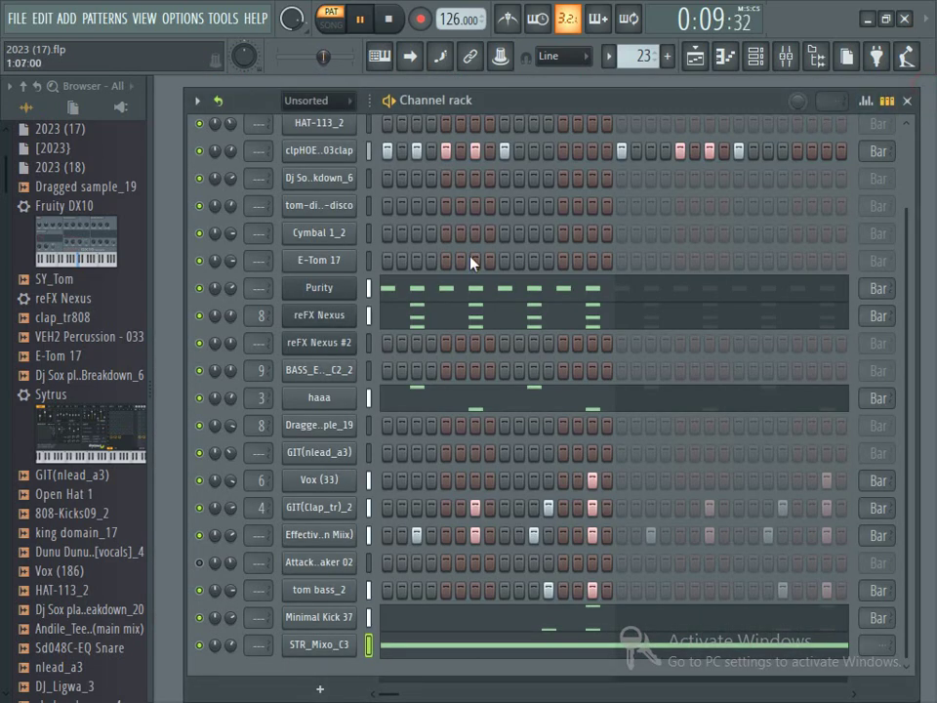
Step: Raise the reFX Nexus chords by one octave to C#5, E5 and G#5
left_click(439, 314)
left_click_drag(929, 580, 926, 445)
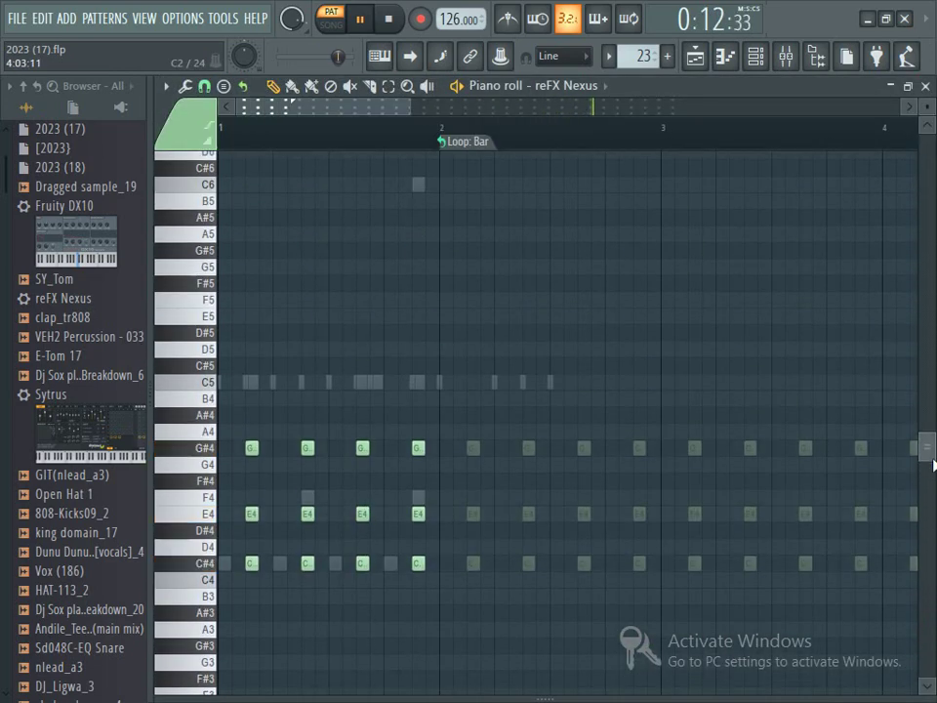
left_click(209, 562)
scroll(209, 571, "up", 1)
scroll(208, 565, "up", 1)
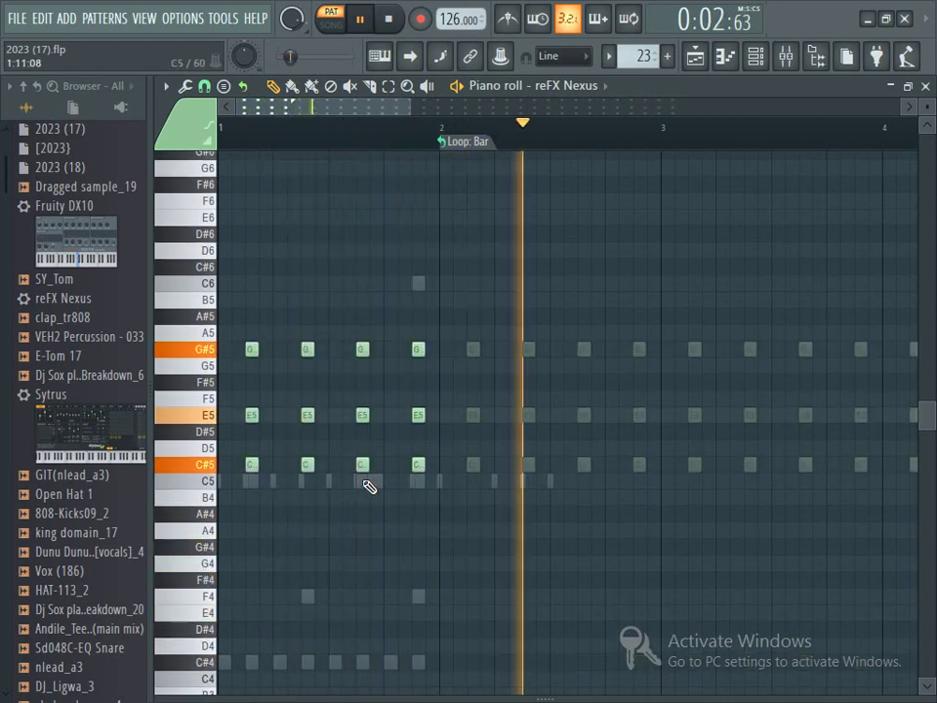
left_click(922, 86)
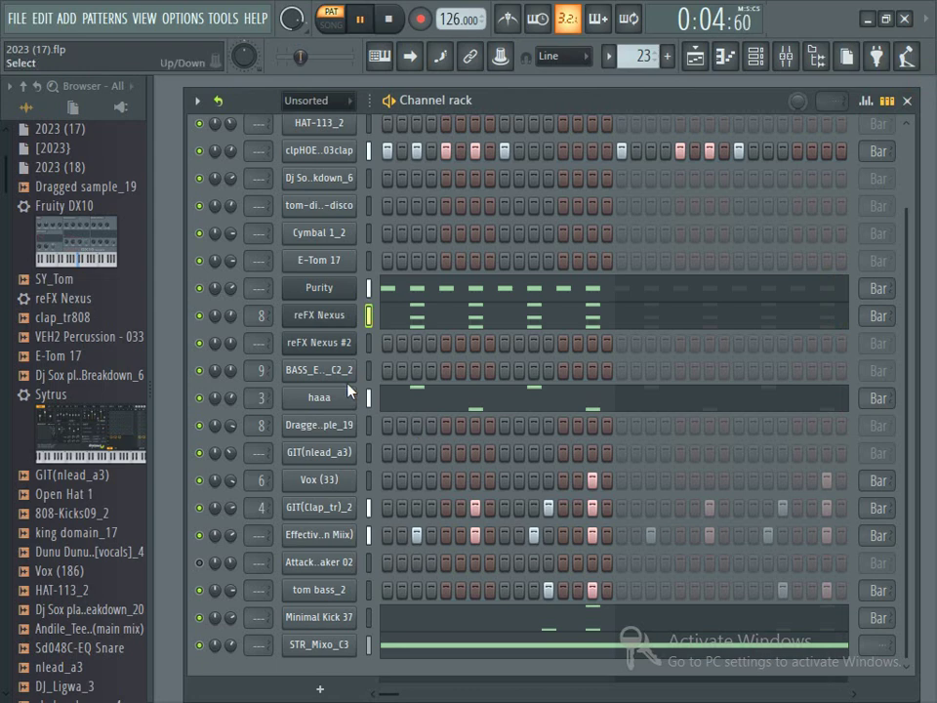
Step: Shape the reFX Nexus mixer track's Fruity parametric EQ 2, boosting bands 3 and 4, slightly cutting bands 2 and 6, and leaving band 5 nearly flat
left_click(325, 316)
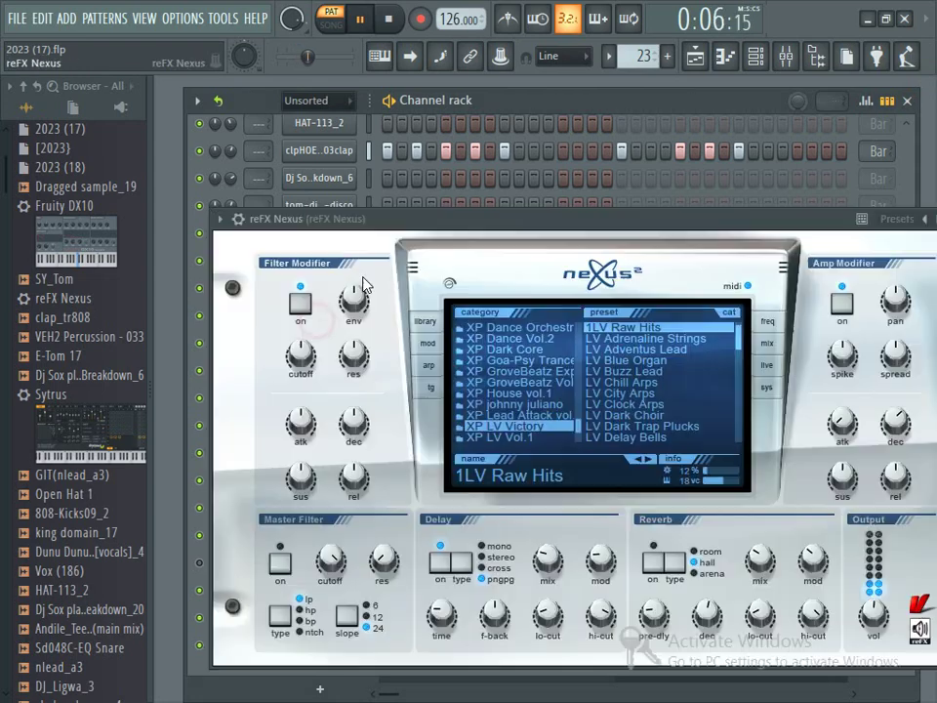
left_click(786, 56)
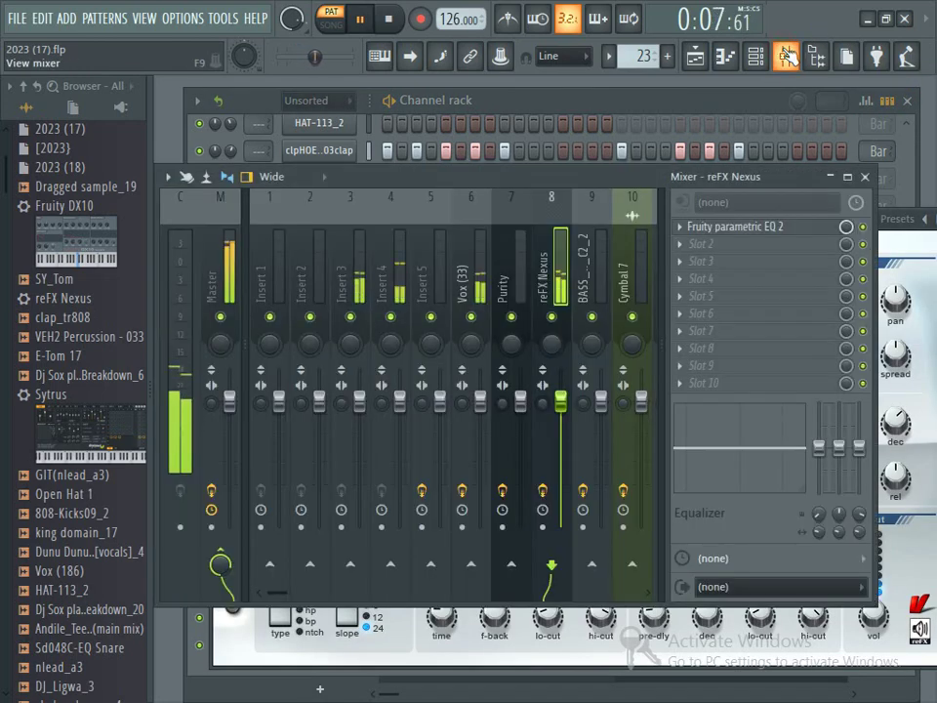
left_click(754, 230)
mouse_move(402, 306)
left_mouse_down()
mouse_move(441, 311)
mouse_move(392, 305)
left_mouse_up()
left_click_drag(377, 366, 353, 345)
left_click_drag(373, 407, 328, 373)
left_click_drag(485, 411, 494, 380)
left_click_drag(448, 353, 453, 371)
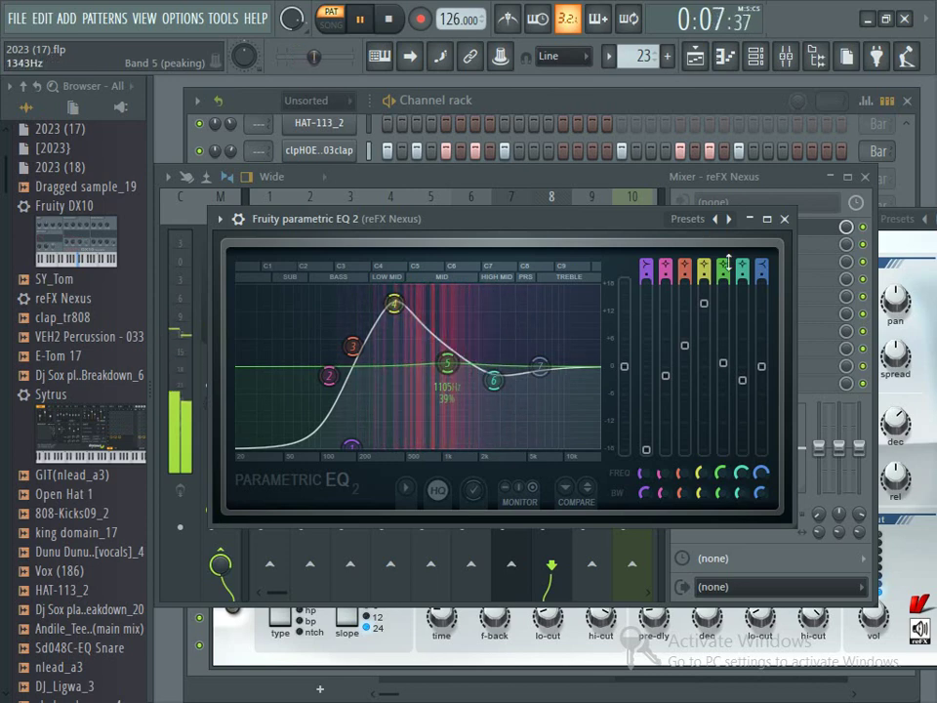
left_click(784, 219)
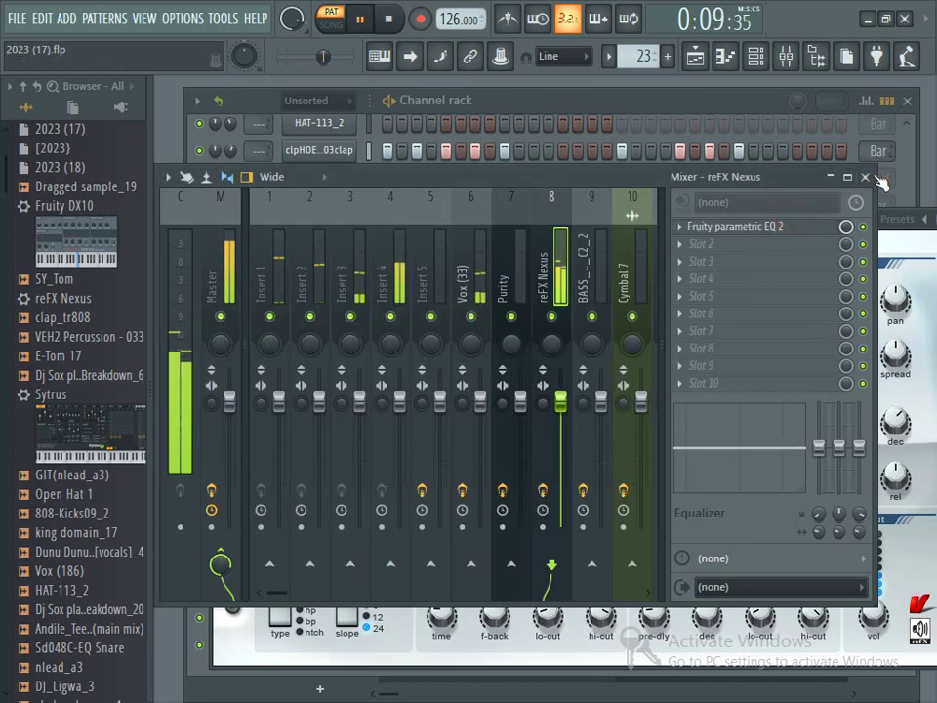
left_click(863, 177)
left_click(674, 106)
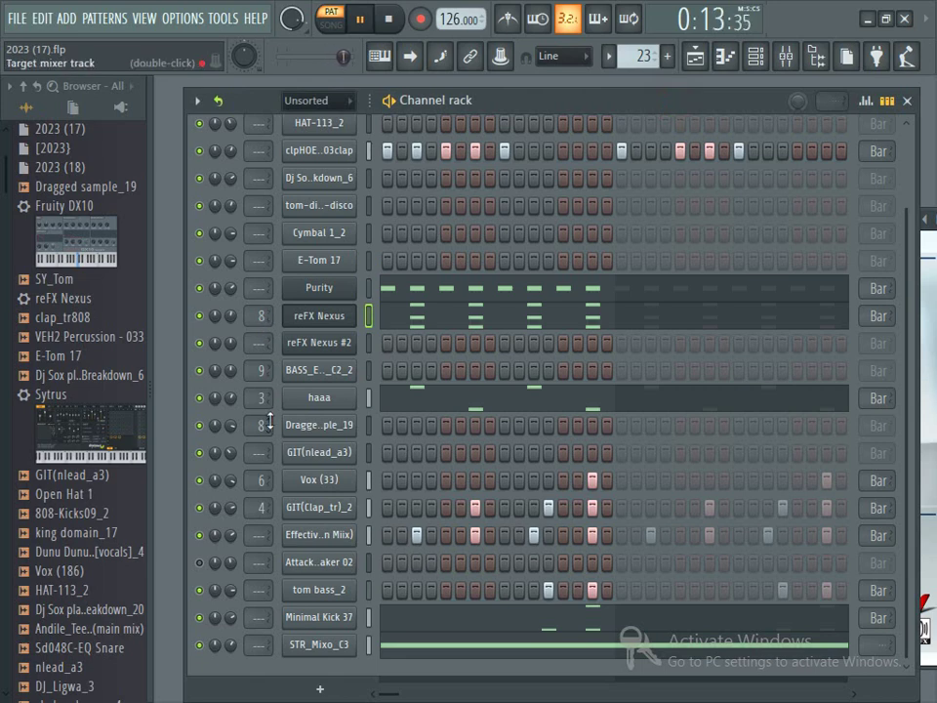
Step: Place a hit on step 7 of reFX Nexus #2 and build it into a C#6, E6 and G#6 chord
left_click(475, 343)
left_click(709, 343)
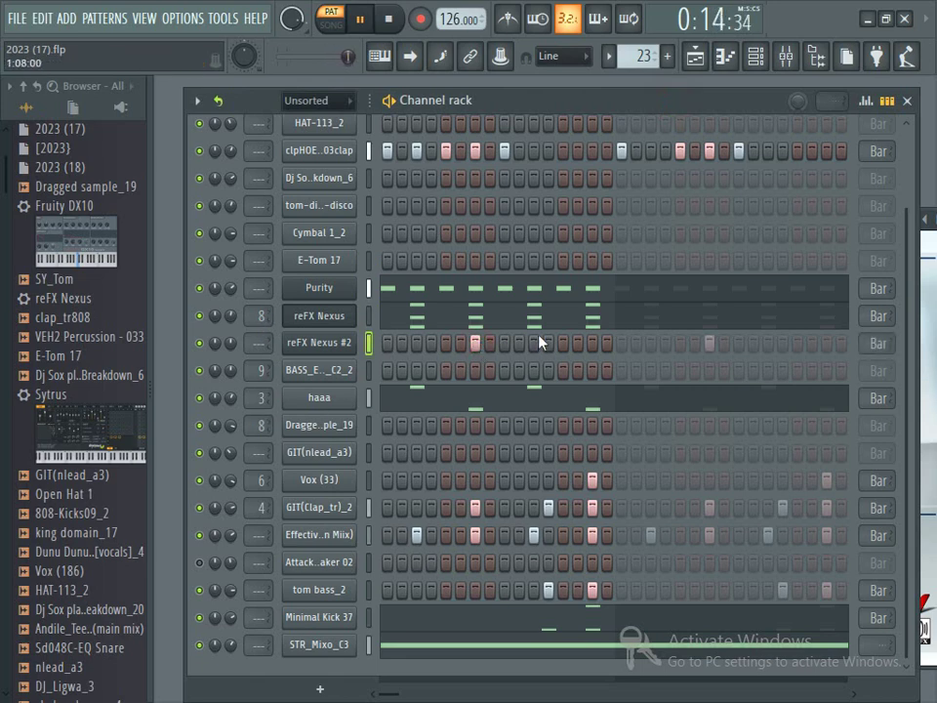
right_click(322, 346)
left_click(390, 345)
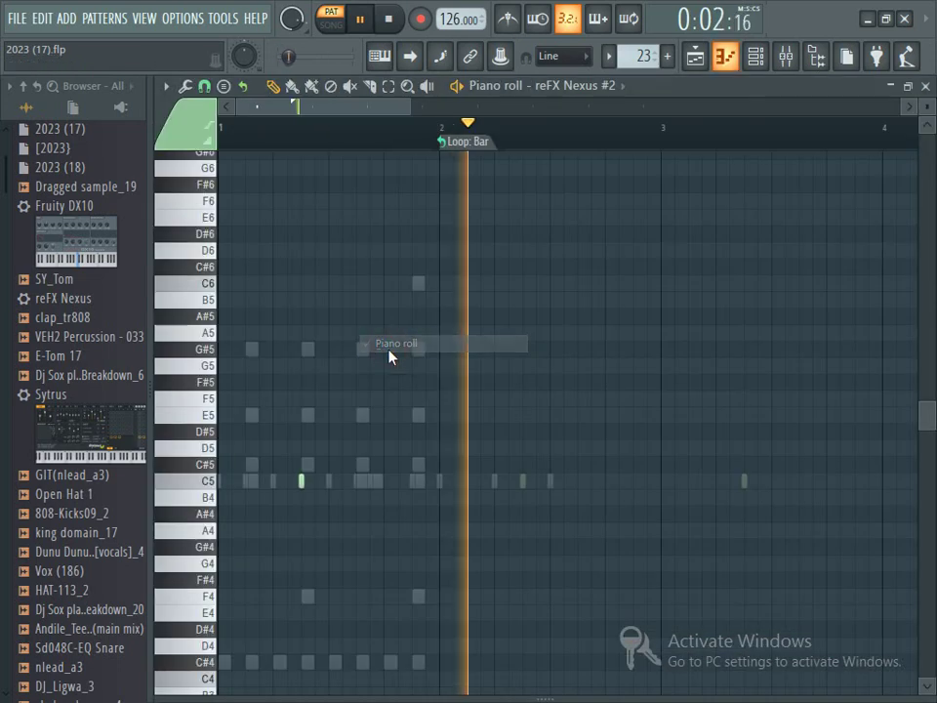
key("ctrl+a")
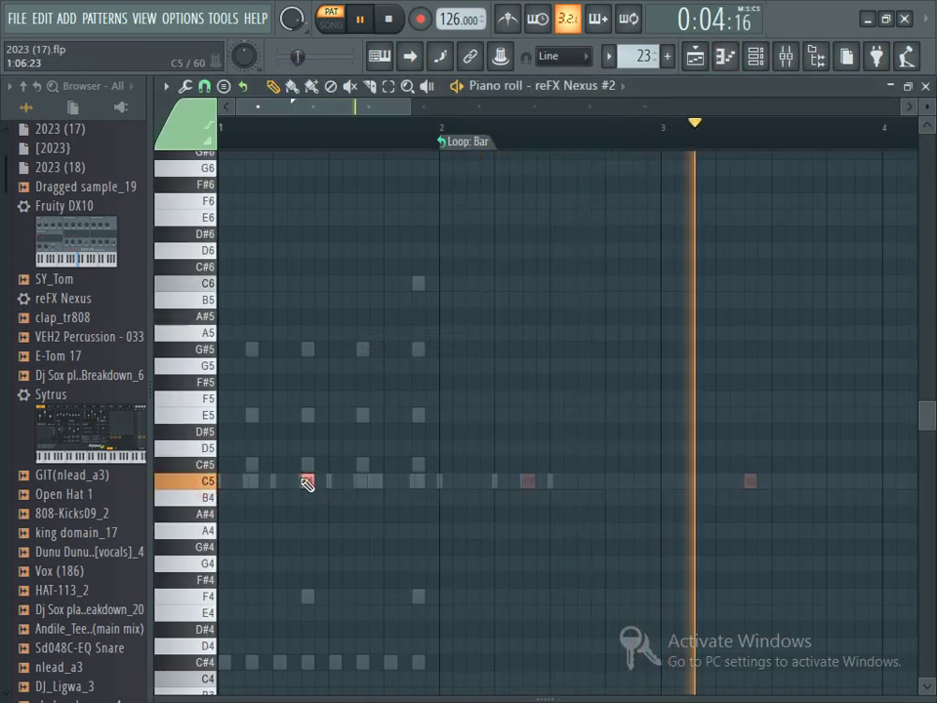
left_click_drag(306, 483, 305, 346)
key("ctrl+Up")
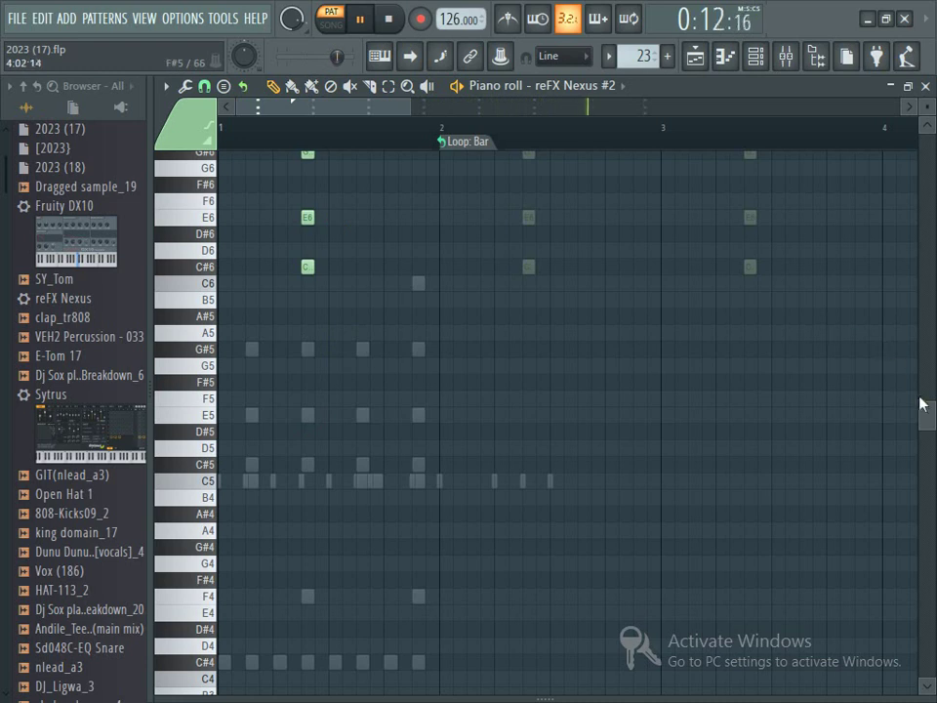
Step: Lengthen all notes of the reFX Nexus #2 chord to two steps
scroll(432, 276, "up", 3)
key("ctrl+a")
left_click_drag(315, 384, 327, 384)
left_click(360, 404)
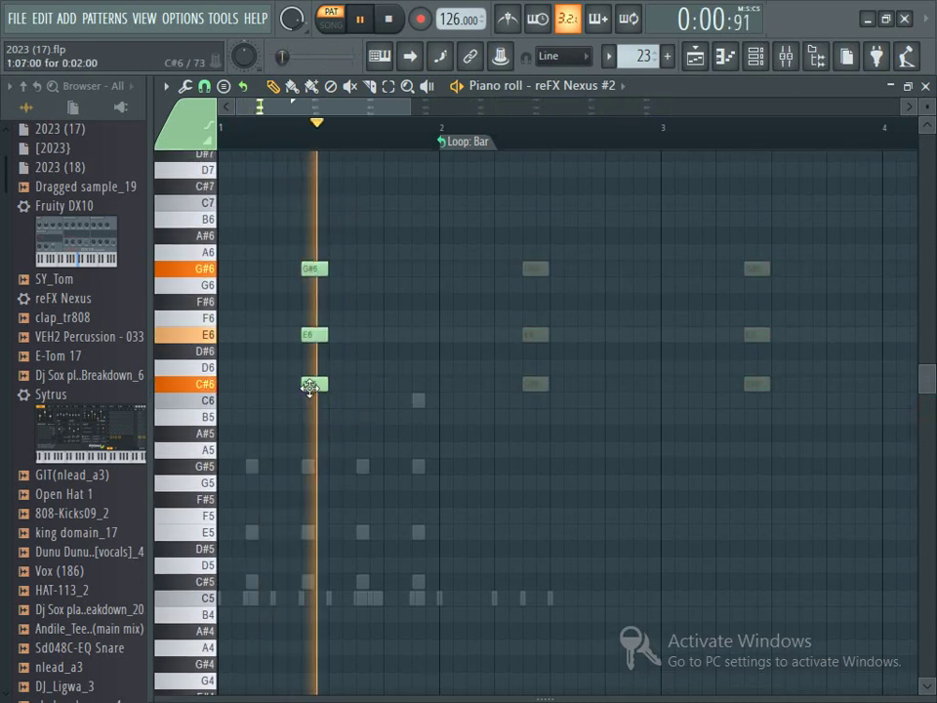
left_click(925, 87)
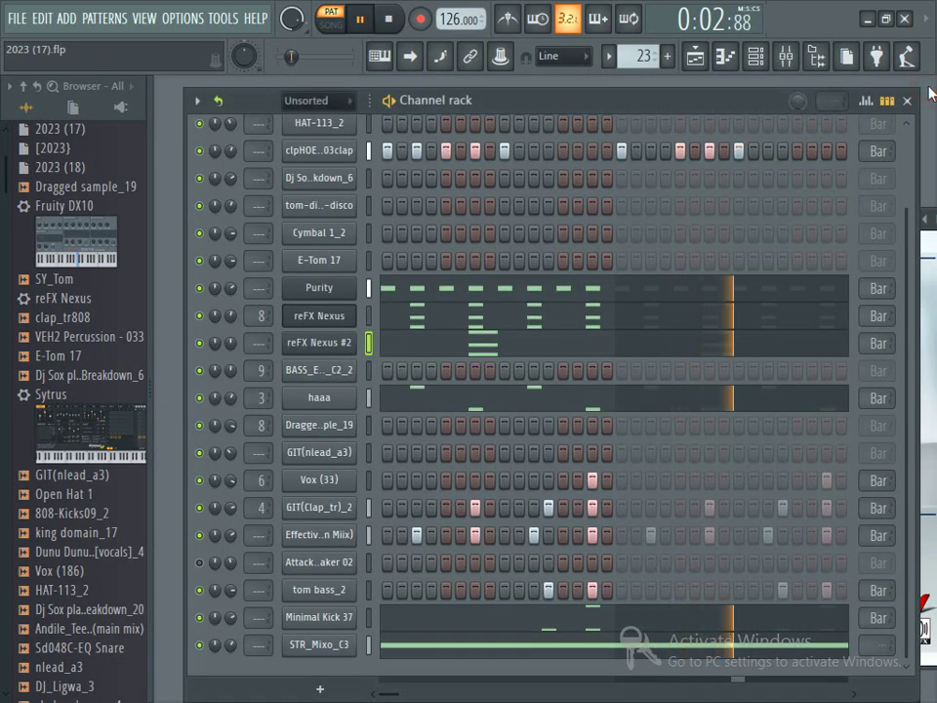
Step: Place hits on steps 1, 3, 5, 7, 9, 17, 21, 23 and 25 of the tom-di..-disco channel
left_click(419, 207)
left_click(445, 208)
left_click(477, 208)
left_click(622, 207)
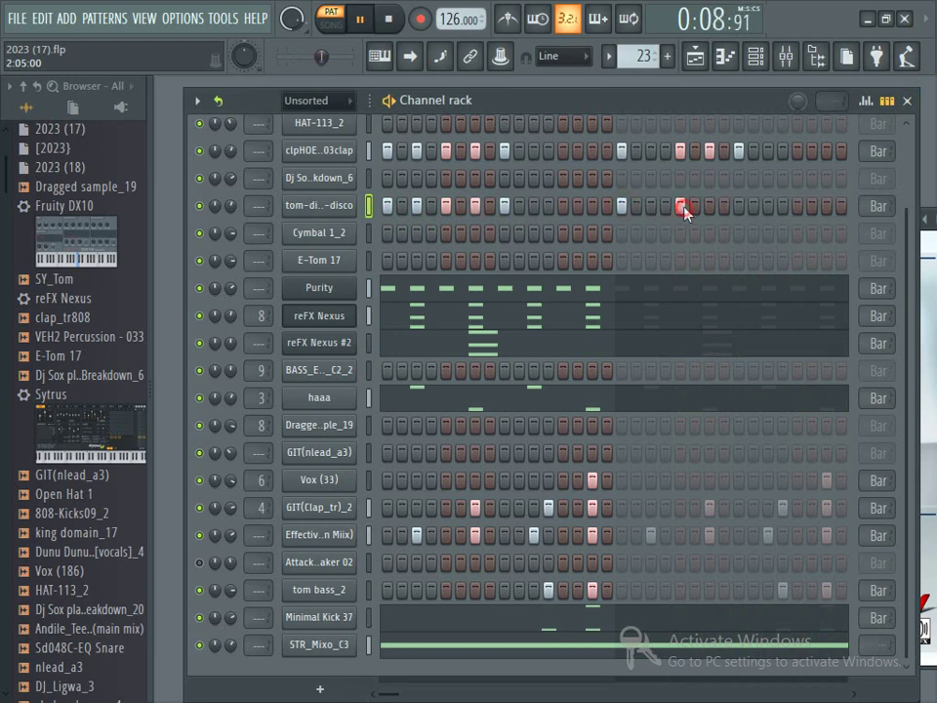
left_click(741, 208)
Step: Place hits on steps 12 and 15 of the Dj So..kdown_6 channel
scroll(518, 329, "up", 3)
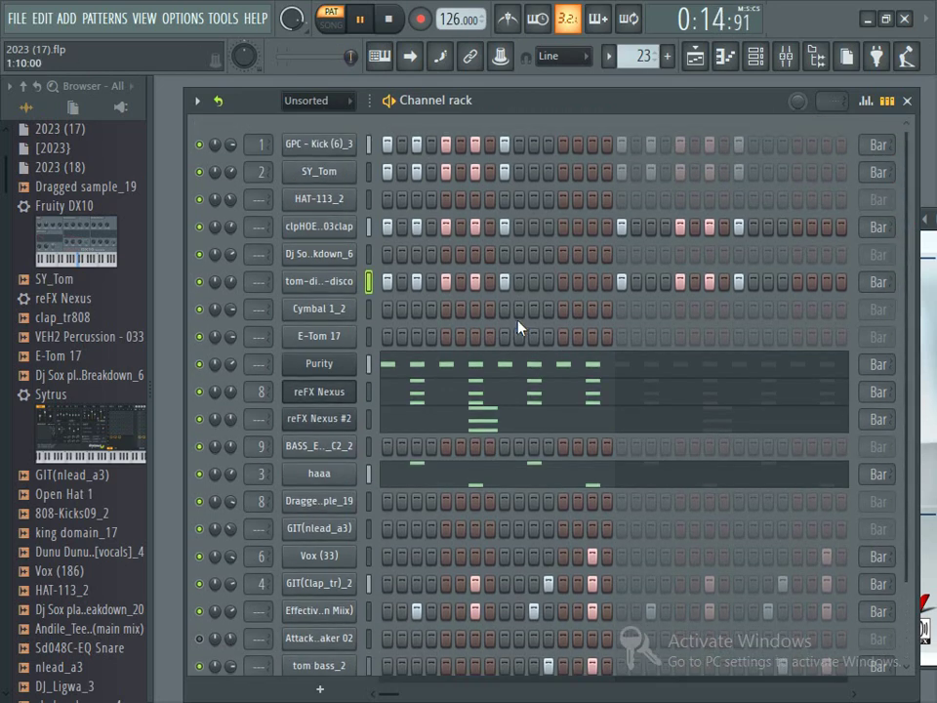
left_click(549, 255)
left_click(592, 255)
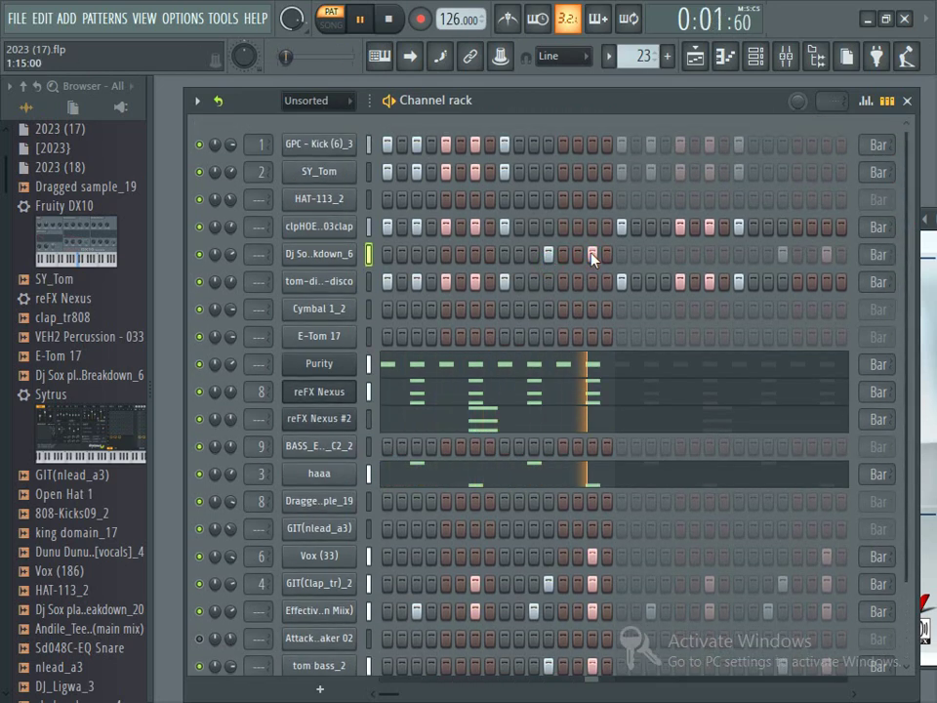
Step: Add hits on steps 5 and 7 of Dj So..kdown_6 and on steps 1, 3, 5, 7 and 9 of HAT-113_2, then restart playback
left_click(447, 255)
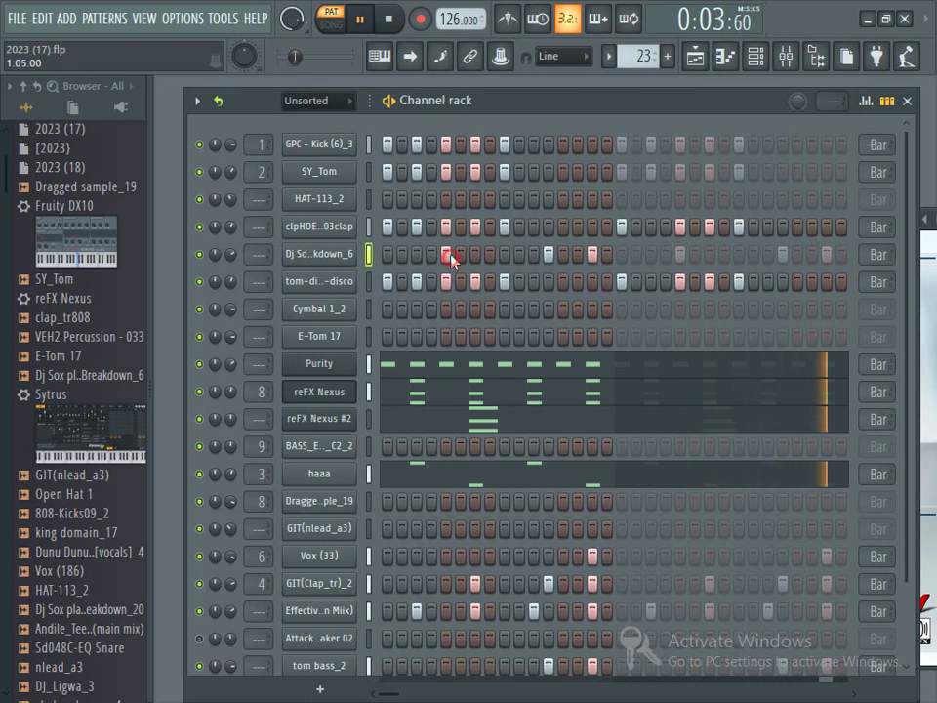
left_click(477, 255)
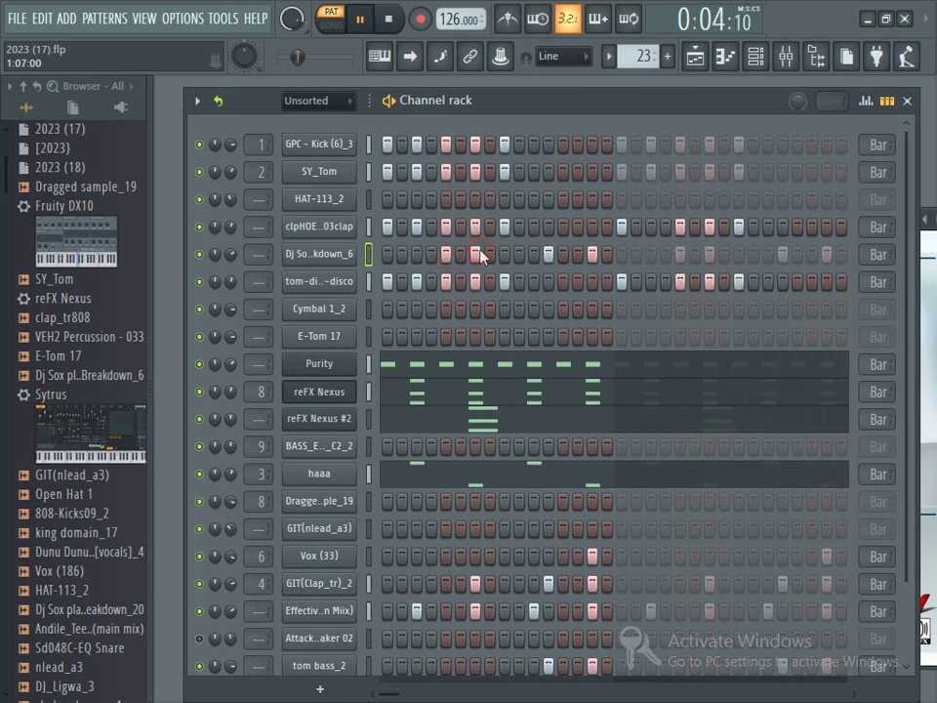
left_click(446, 200)
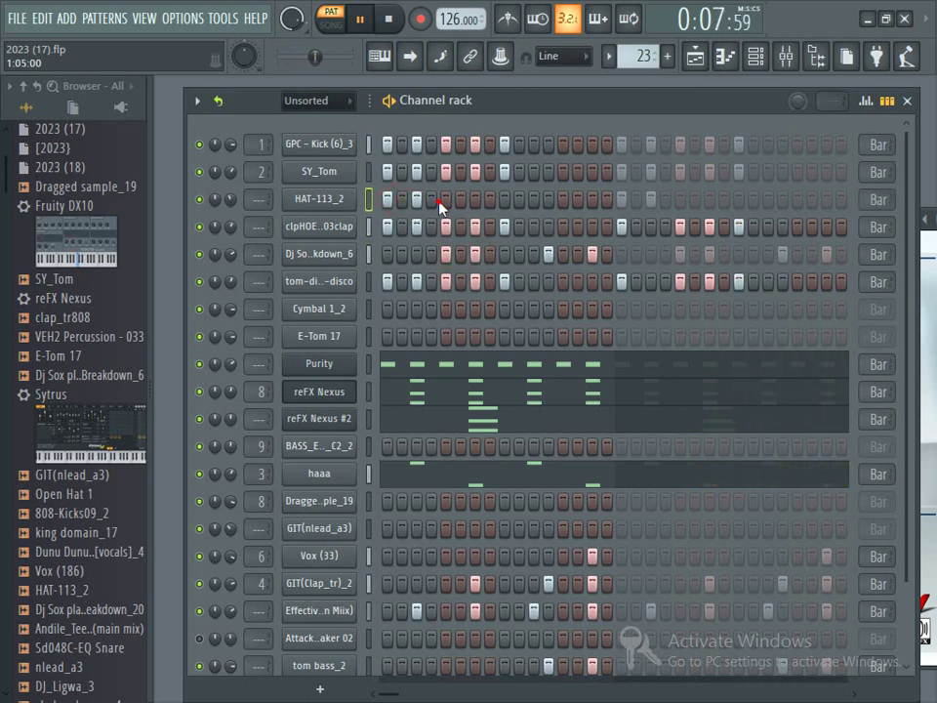
left_click(475, 201)
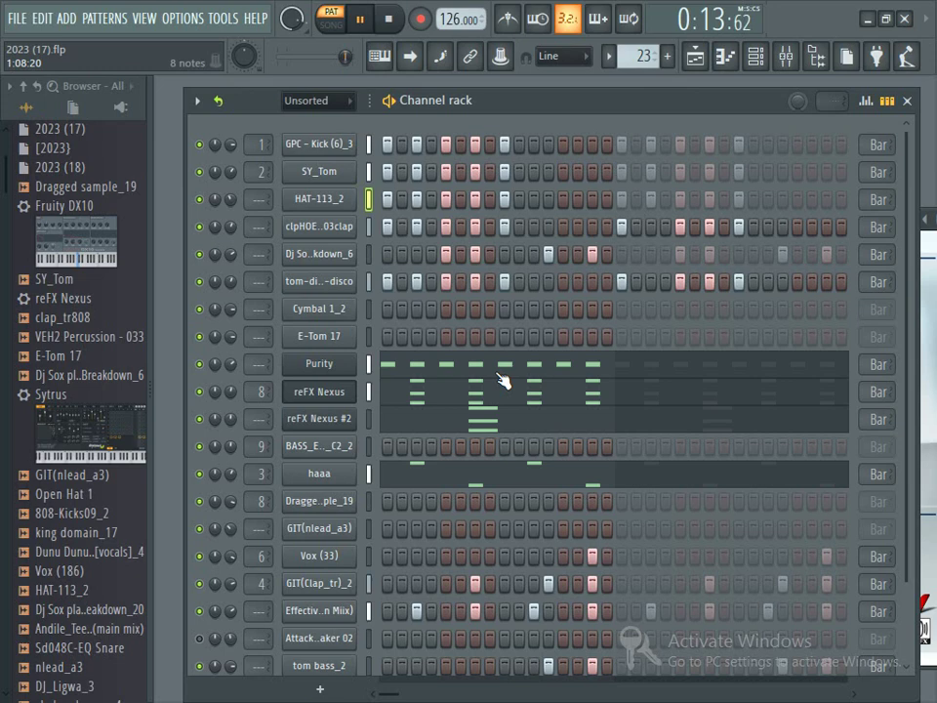
key("space")
key("space")
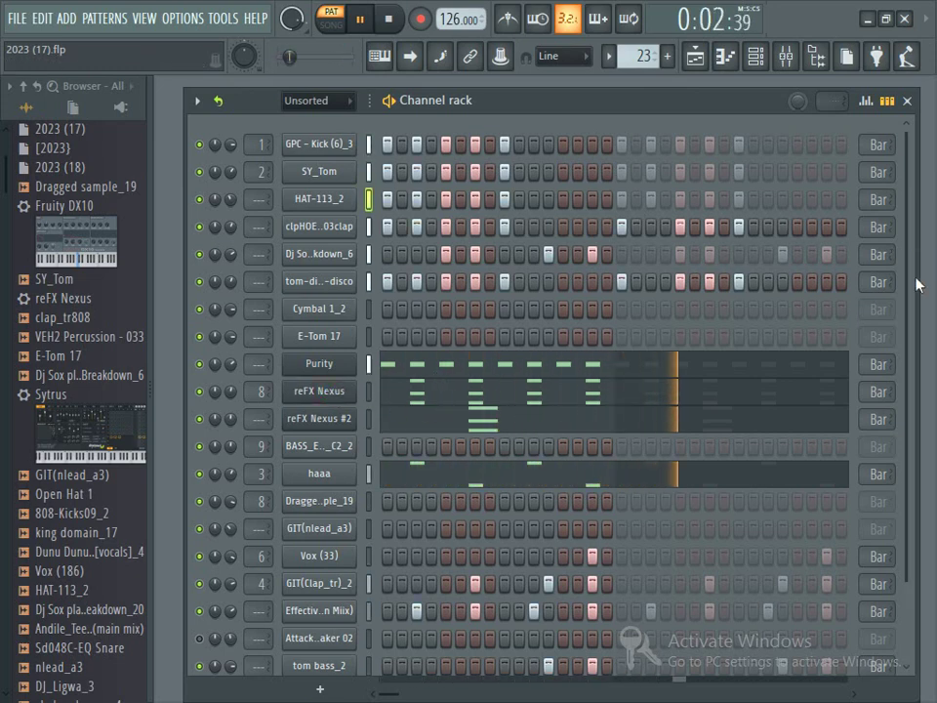
Step: Copy the haaa channel's notes and paste them into the Dragge..ple_19 channel
scroll(903, 293, "down", 3)
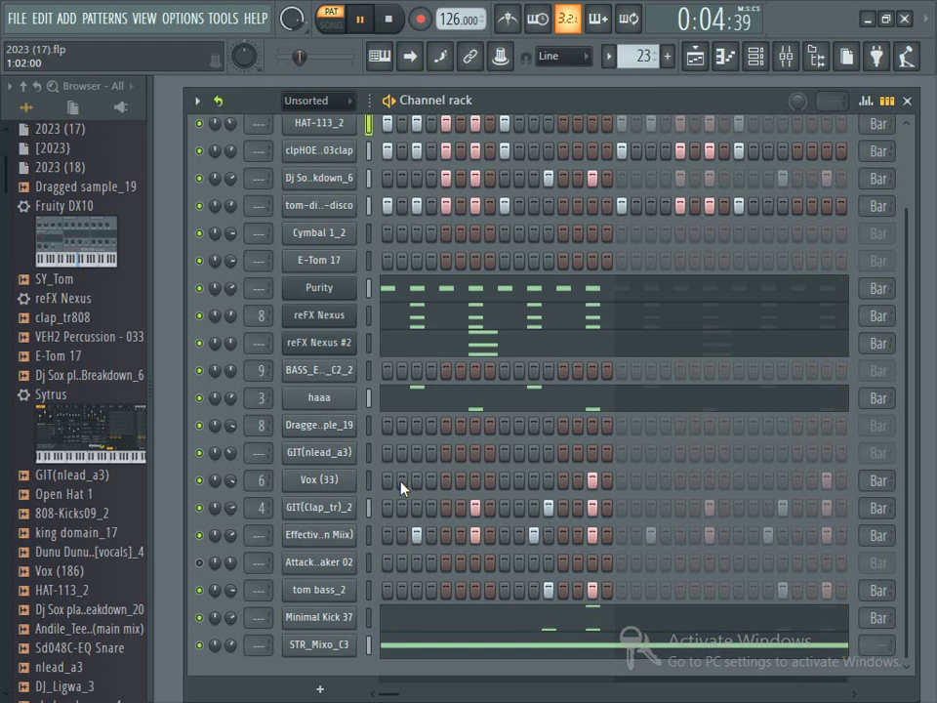
right_click(314, 398)
left_click(583, 432)
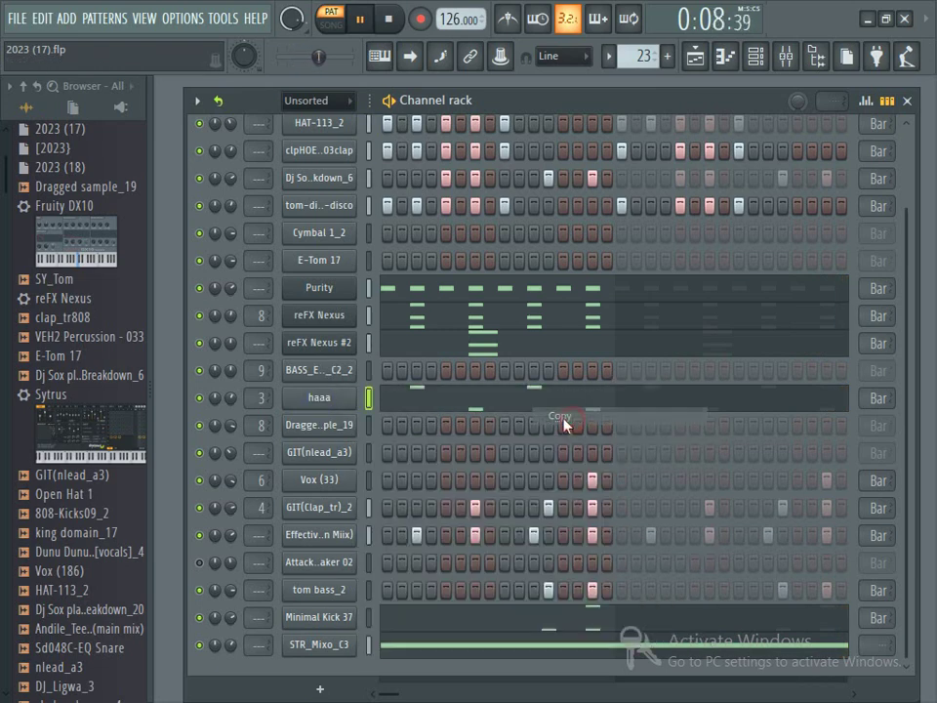
right_click(313, 424)
left_click(581, 460)
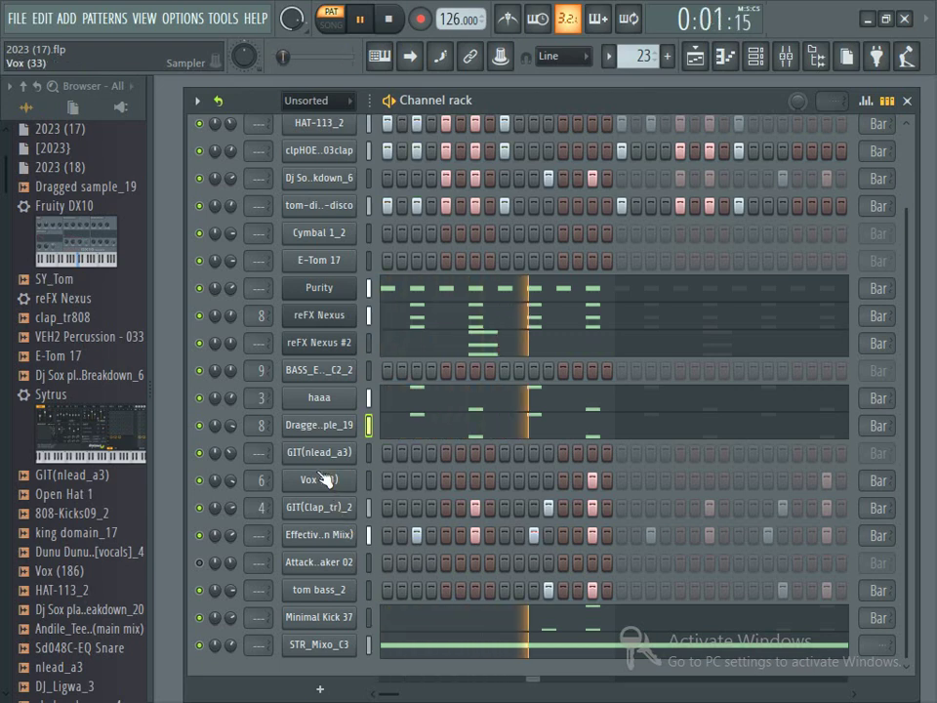
Step: Delete the Attack Shaker 02 channel from the channel rack
right_click(305, 557)
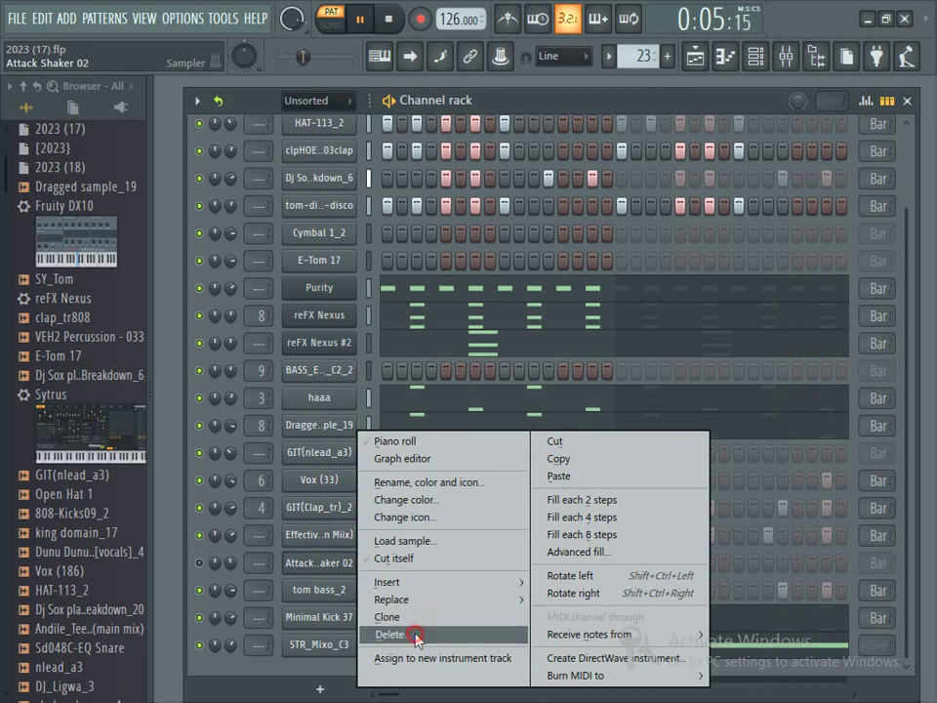
left_click(418, 576)
left_click(576, 422)
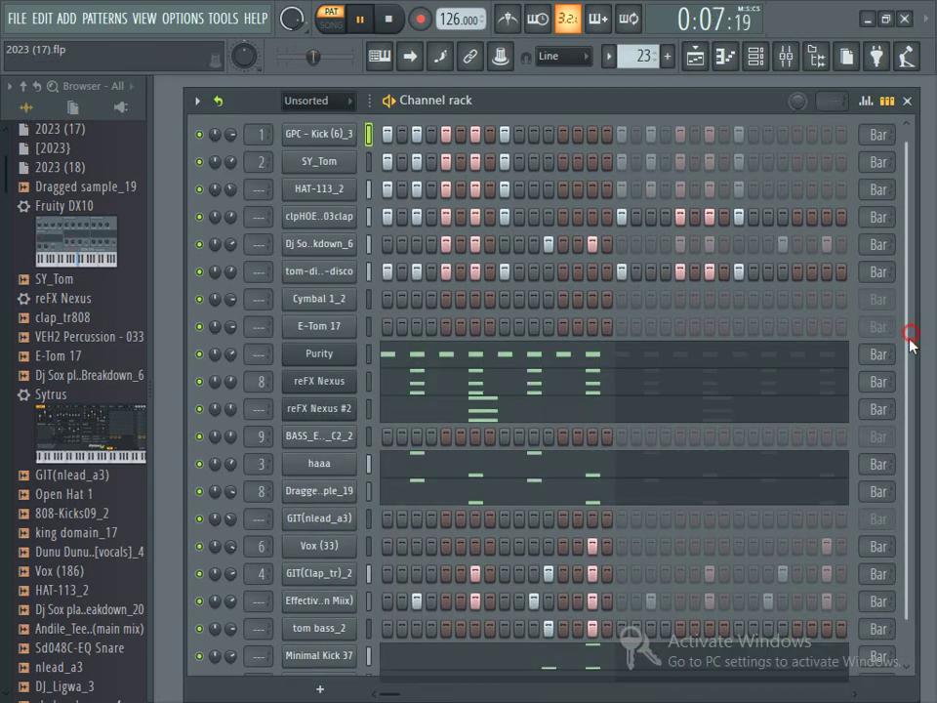
Step: Place hits on steps 1 and 7 of the Cymbal 1_2 channel
scroll(894, 495, "down", 1)
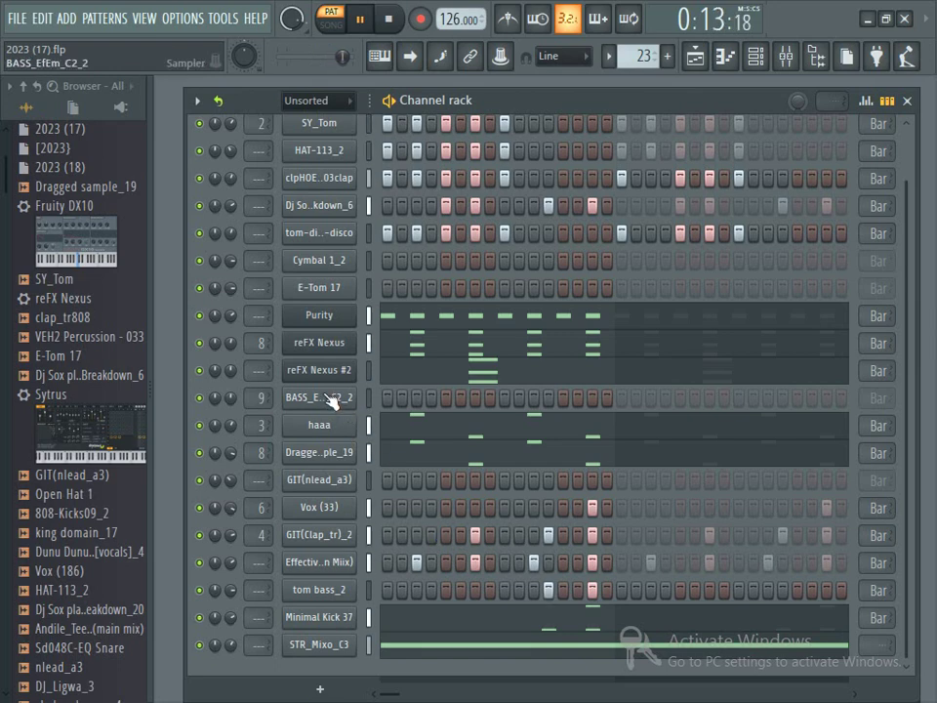
left_click(369, 261)
left_click(386, 260)
left_click(475, 261)
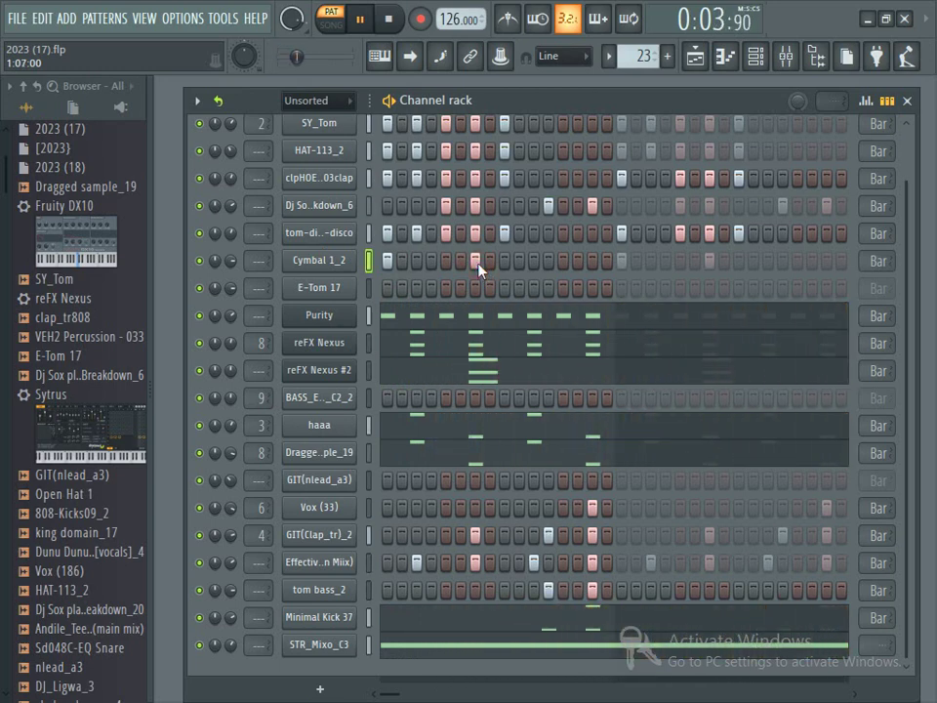
Step: In the E-Tom 17 piano roll, draw descending note pairs from C7 at bar 7 to G#6, followed by single notes down to D#6 in bar 8
left_click(547, 289)
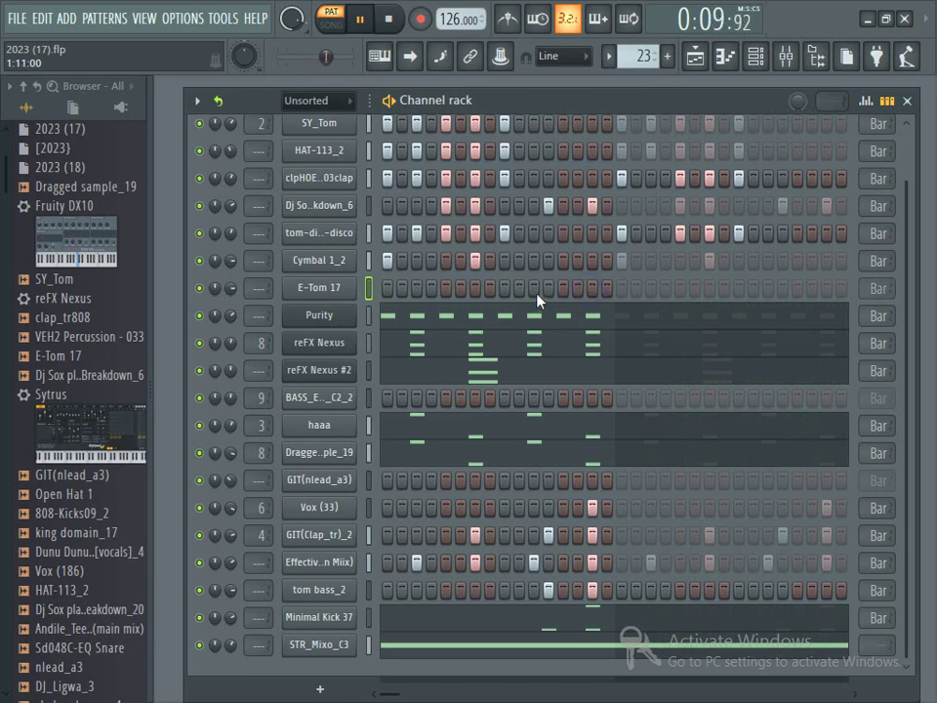
right_click(351, 285)
left_click(395, 286)
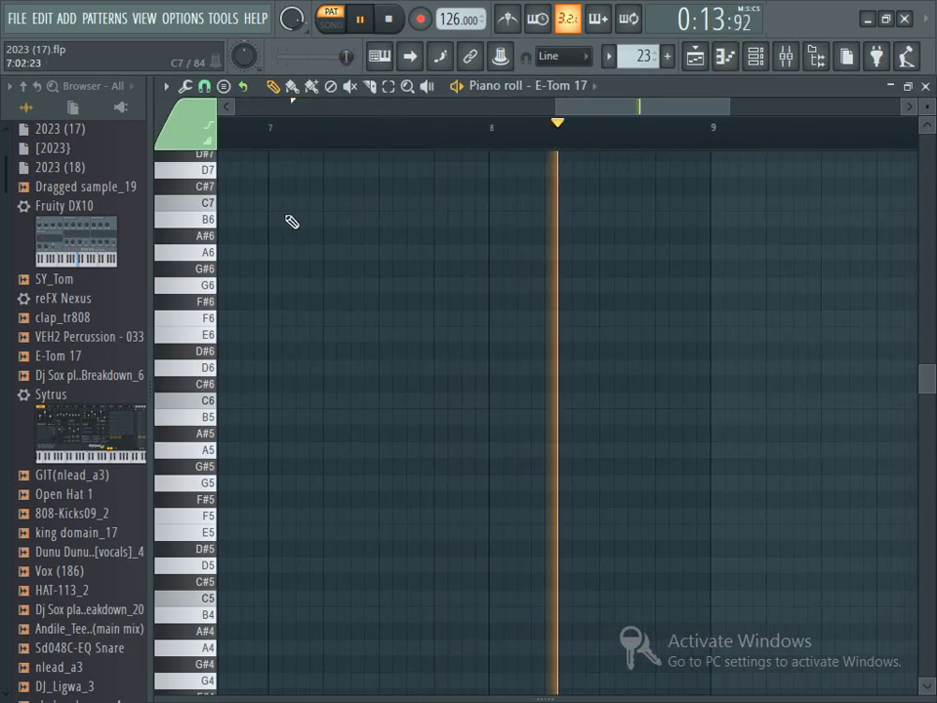
left_click(274, 204)
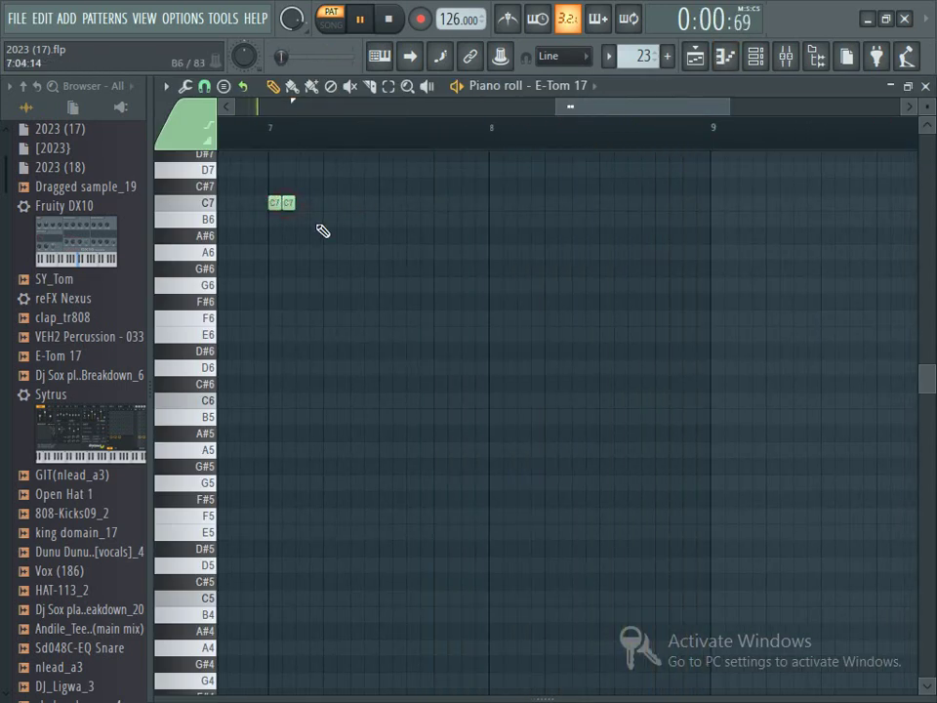
left_click(394, 252)
left_click(411, 254)
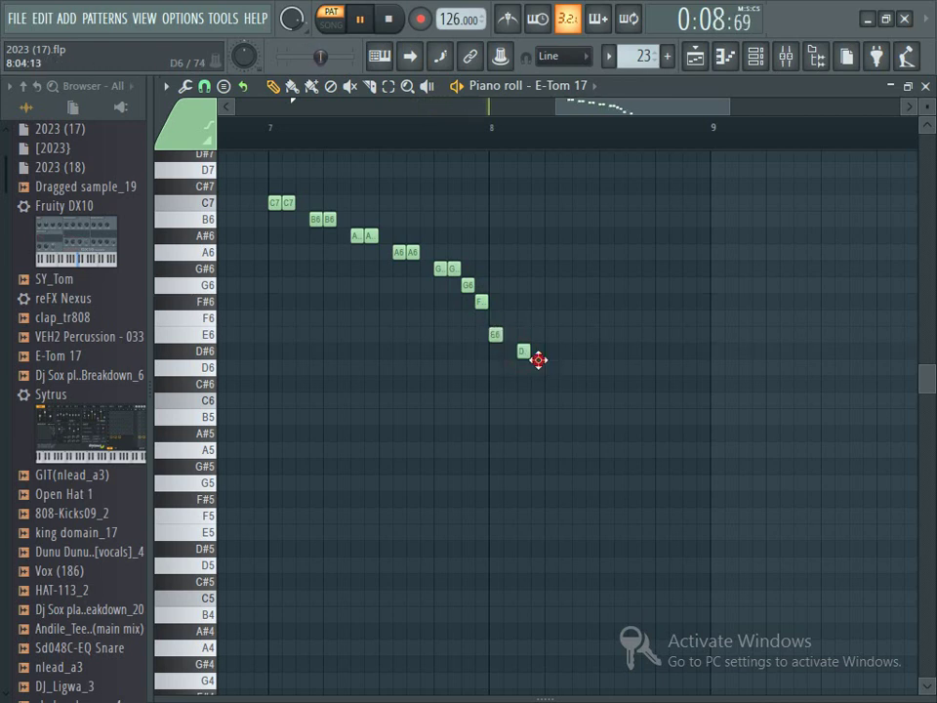
Step: Continue the E-Tom 17 run through bar 8 from D6 down to E5, ending on E5 just before bar 9
left_click(632, 433)
left_click(634, 450)
left_click(649, 450)
left_click(661, 482)
left_click(674, 499)
left_click(688, 515)
left_click(715, 532)
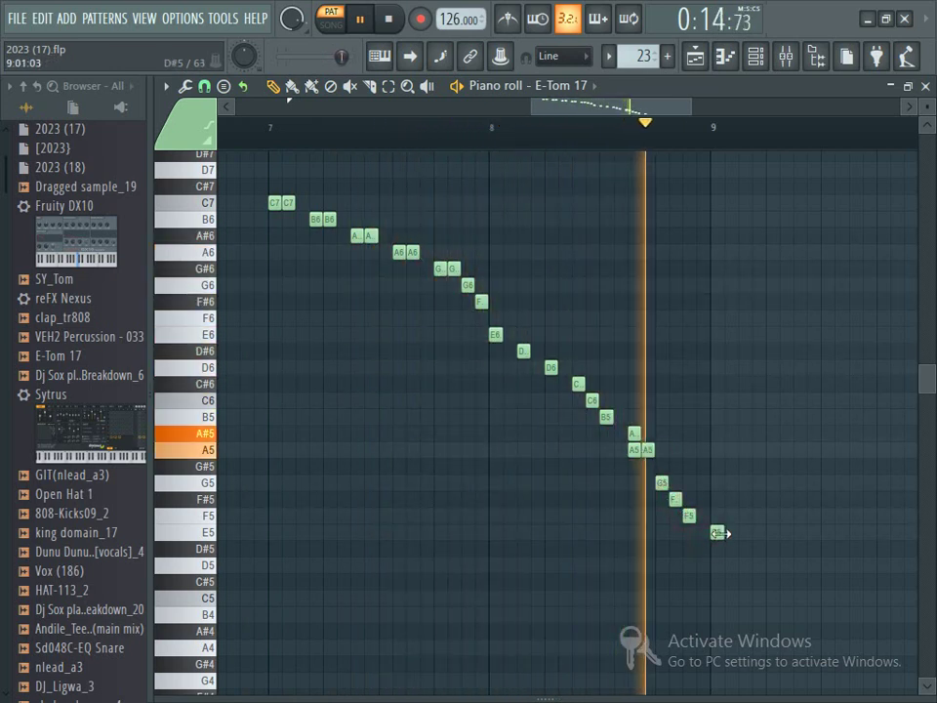
right_click(715, 532)
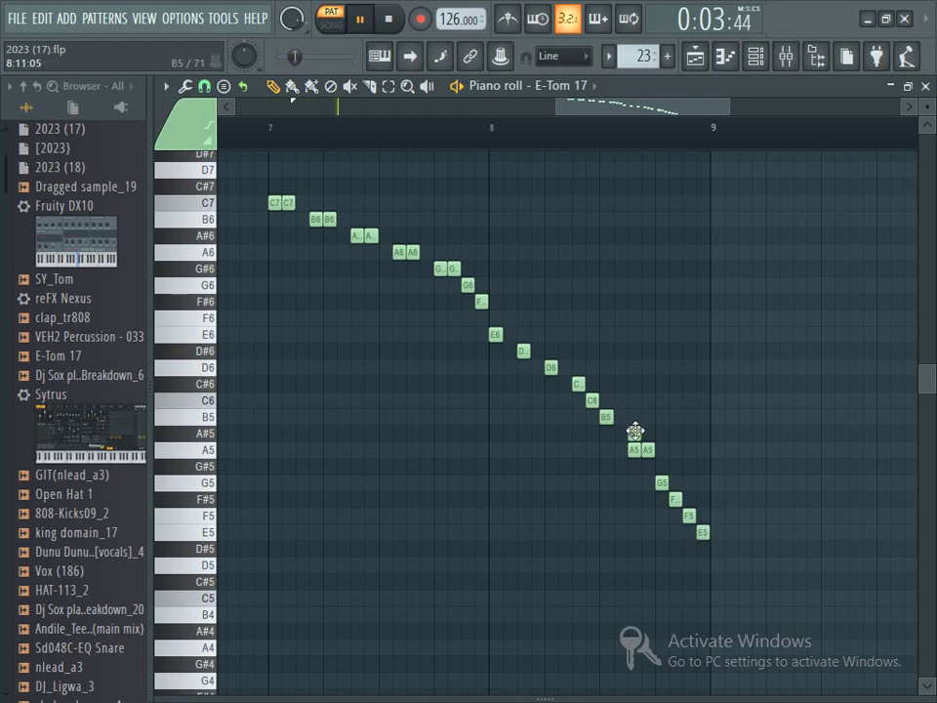
left_click(927, 87)
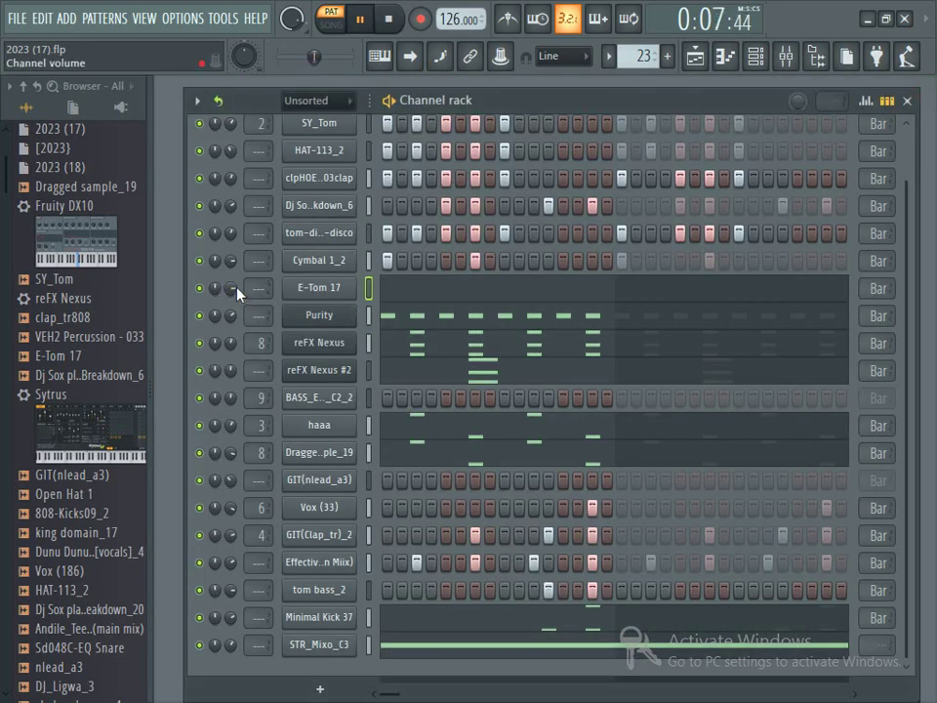
left_click(430, 292)
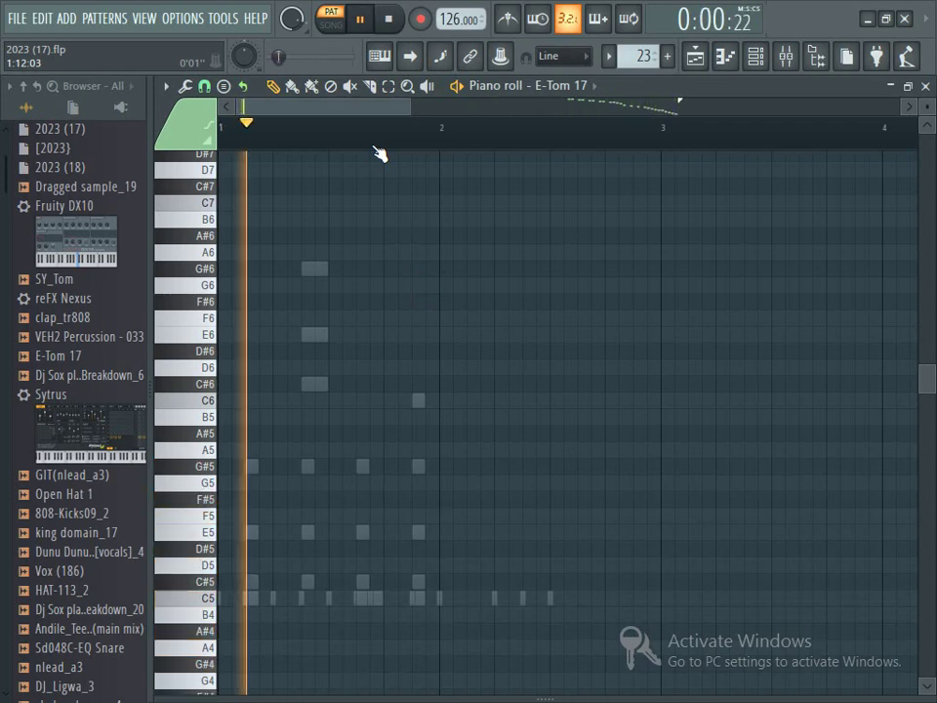
key("F6")
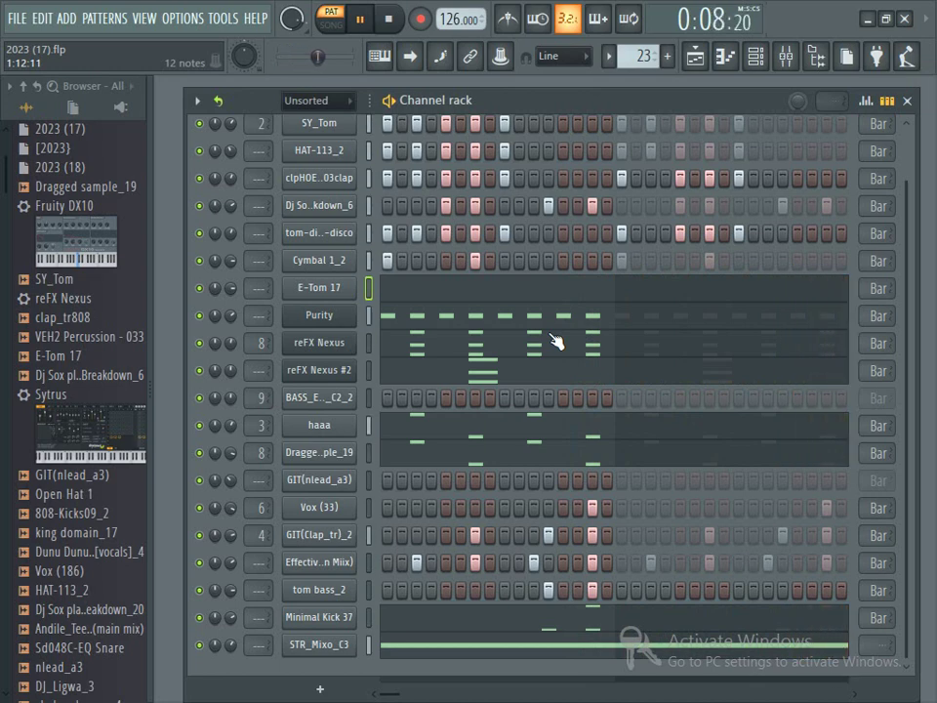
scroll(898, 390, "up", 1)
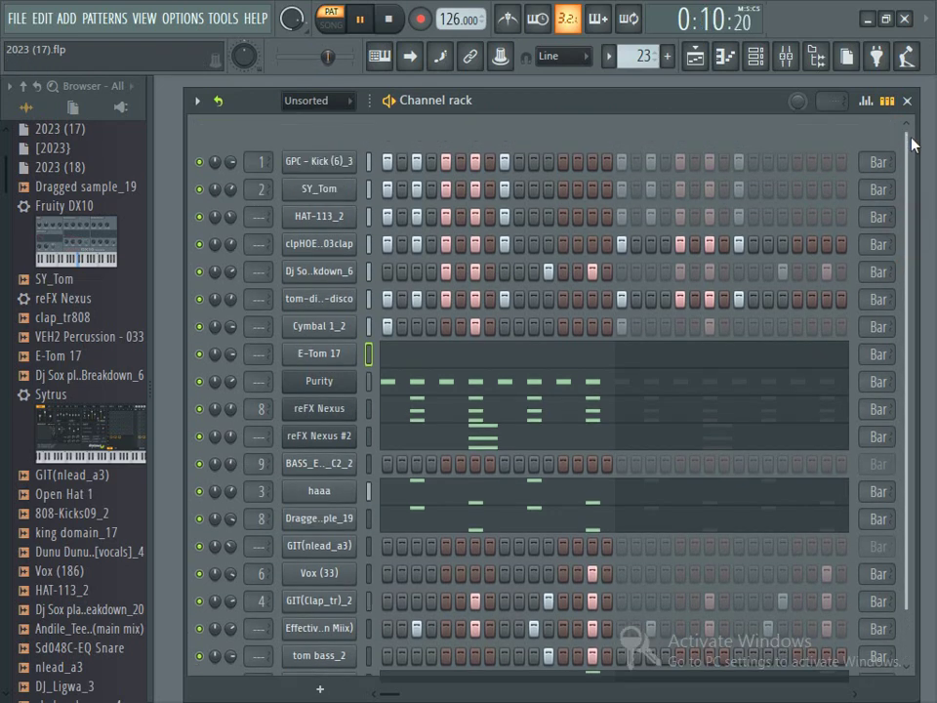
scroll(898, 390, "down", 2)
scroll(896, 391, "up", 1)
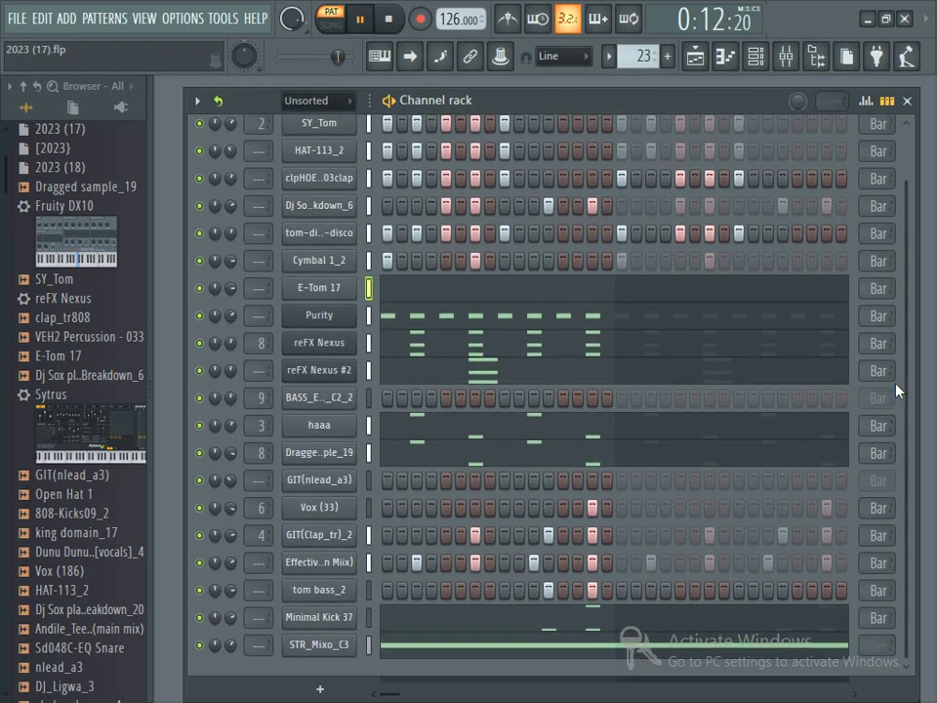
Step: Draw a C#5 note 11 steps long at the start of bar 1 in the GIT(nlead_a3) piano roll
right_click(344, 482)
left_click(393, 441)
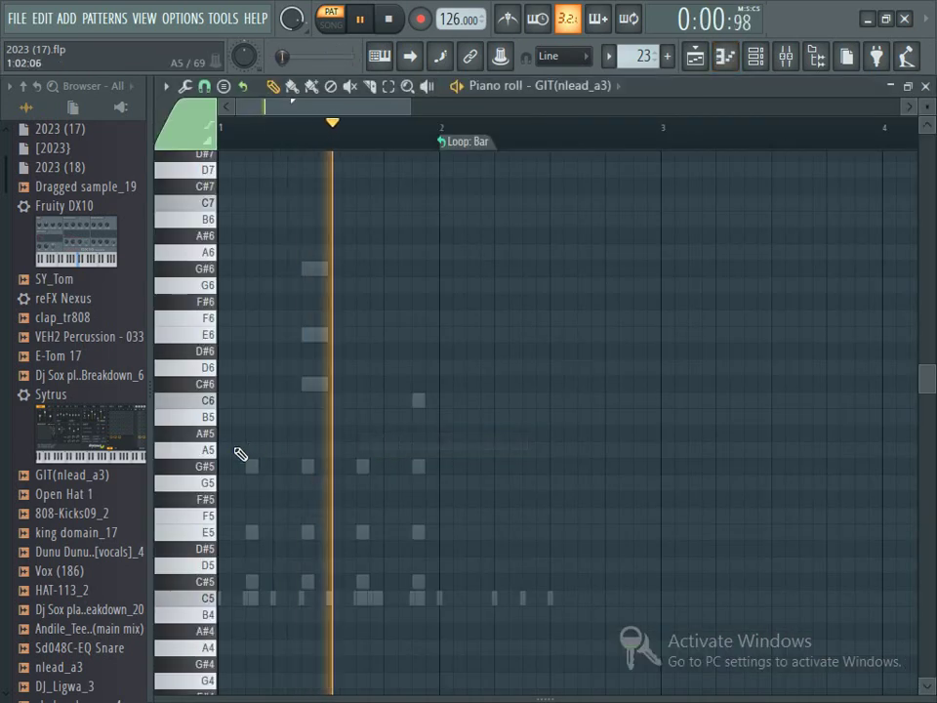
left_click(228, 581)
left_click_drag(227, 580, 368, 582)
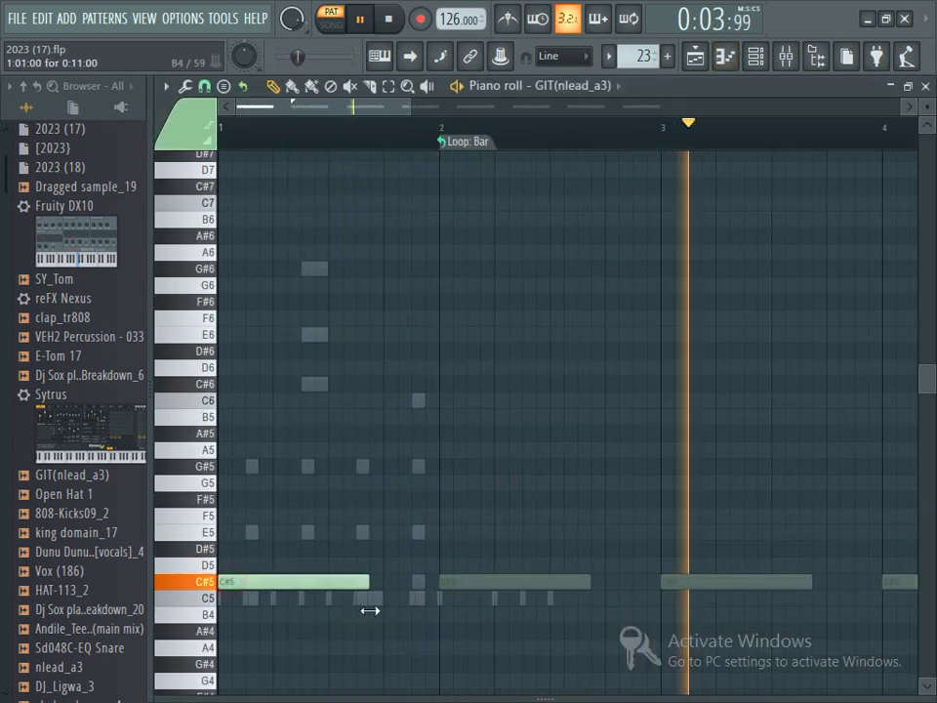
left_click(925, 88)
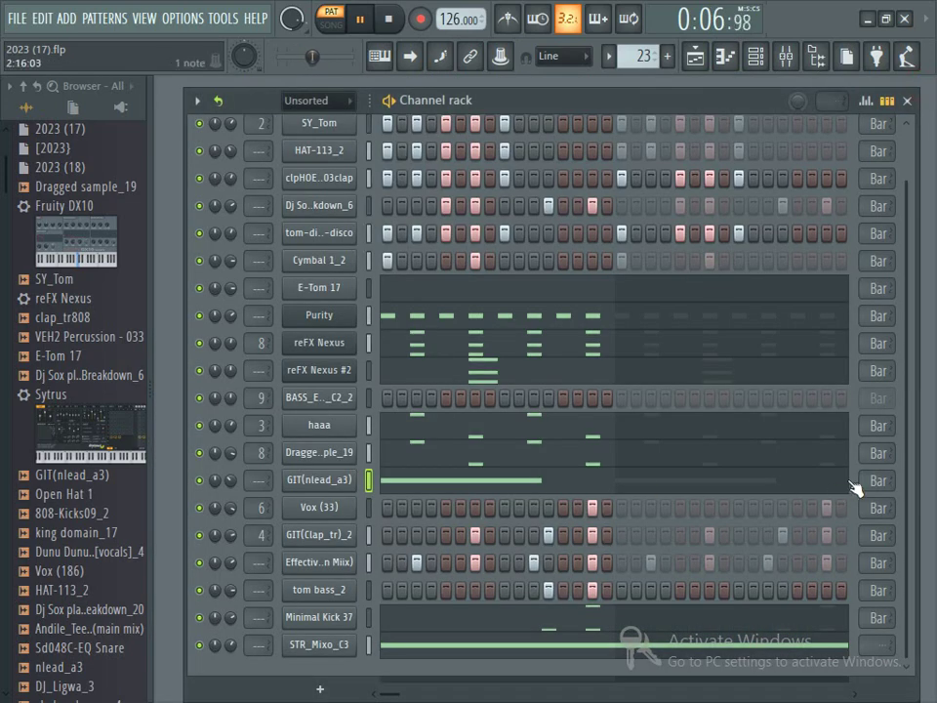
Step: Turn off looping for GIT(nlead_a3) and lengthen its C#5 note to one bar and two steps
scroll(873, 478, "down", 3)
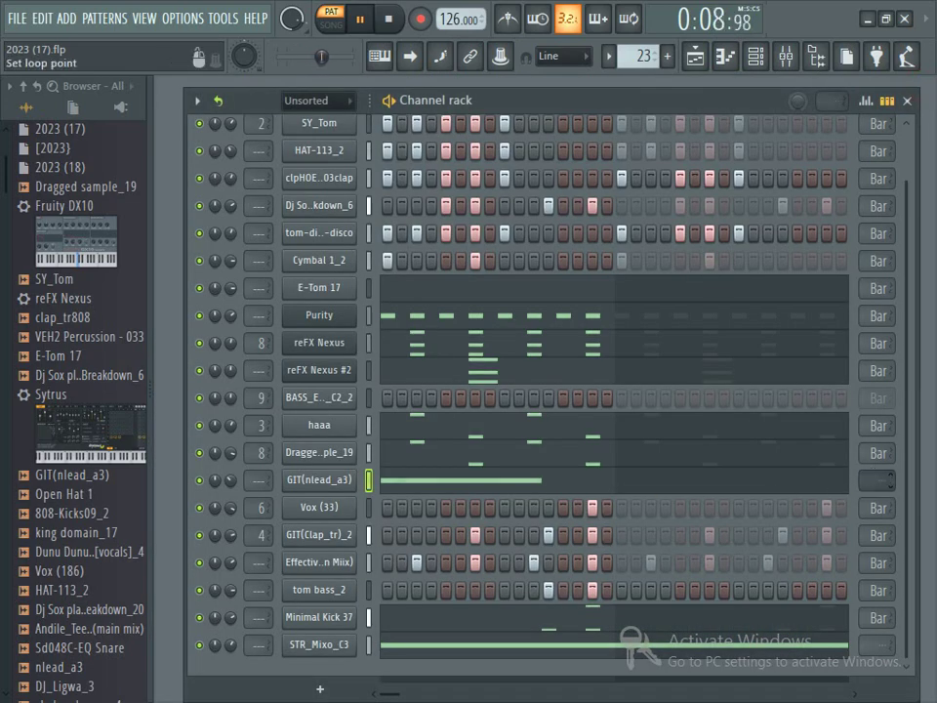
left_click(720, 488)
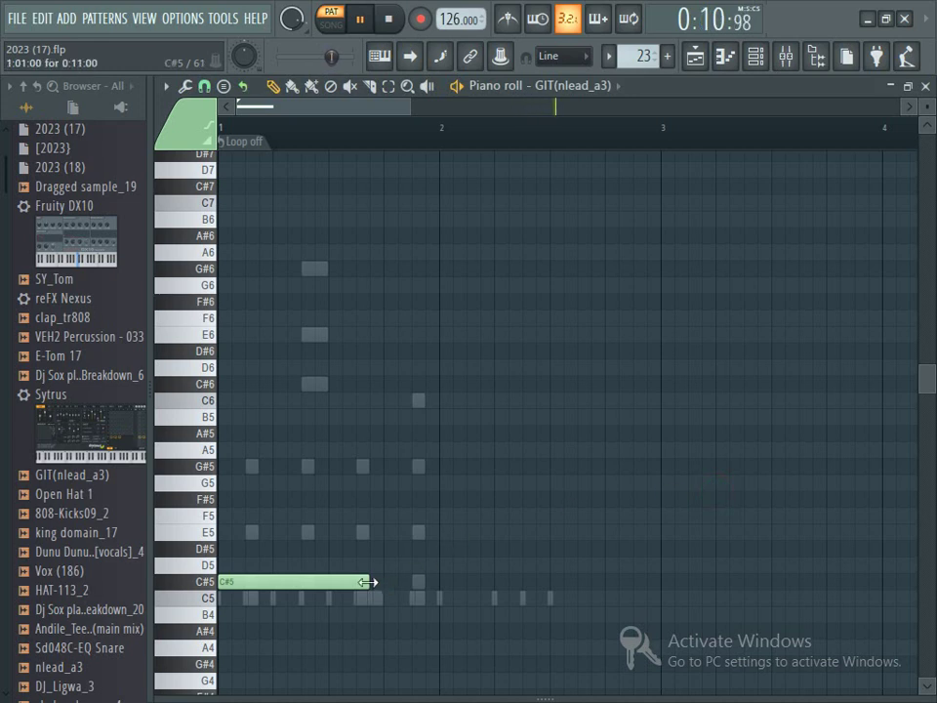
left_click_drag(419, 579, 467, 580)
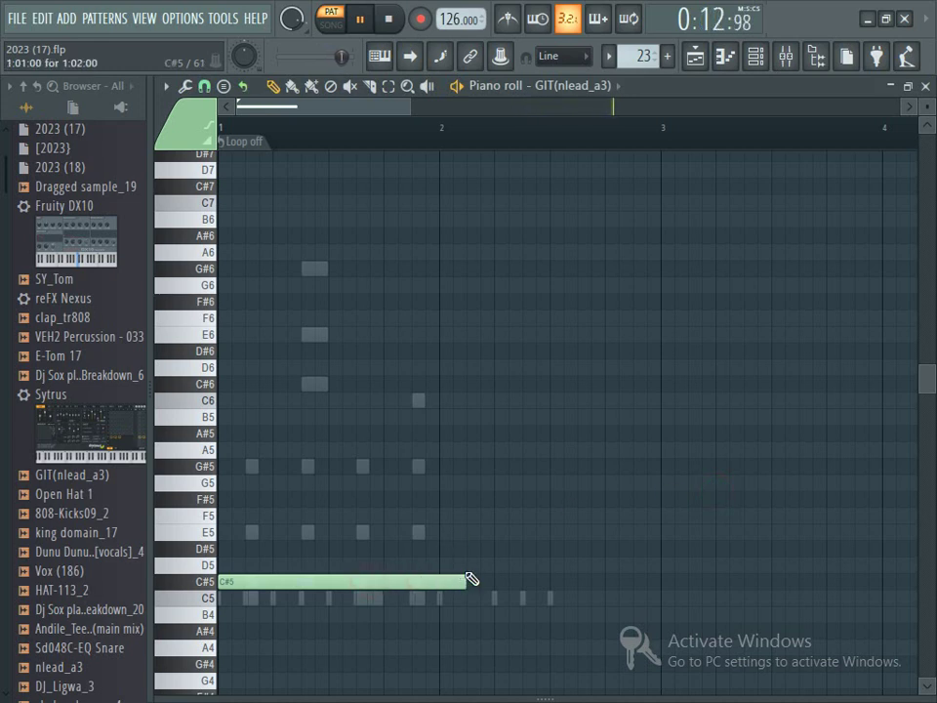
Step: Add consecutive one-bar notes E5, D#5 and B4 after the C#5 note of GIT(nlead_a3)
left_click(476, 532)
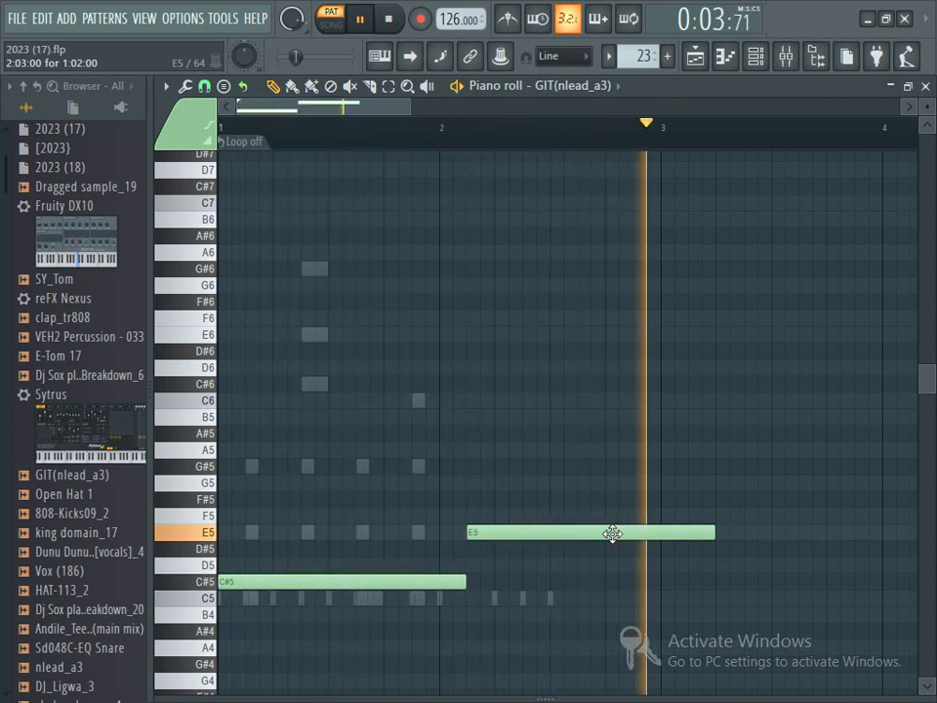
left_click_drag(716, 535, 687, 535)
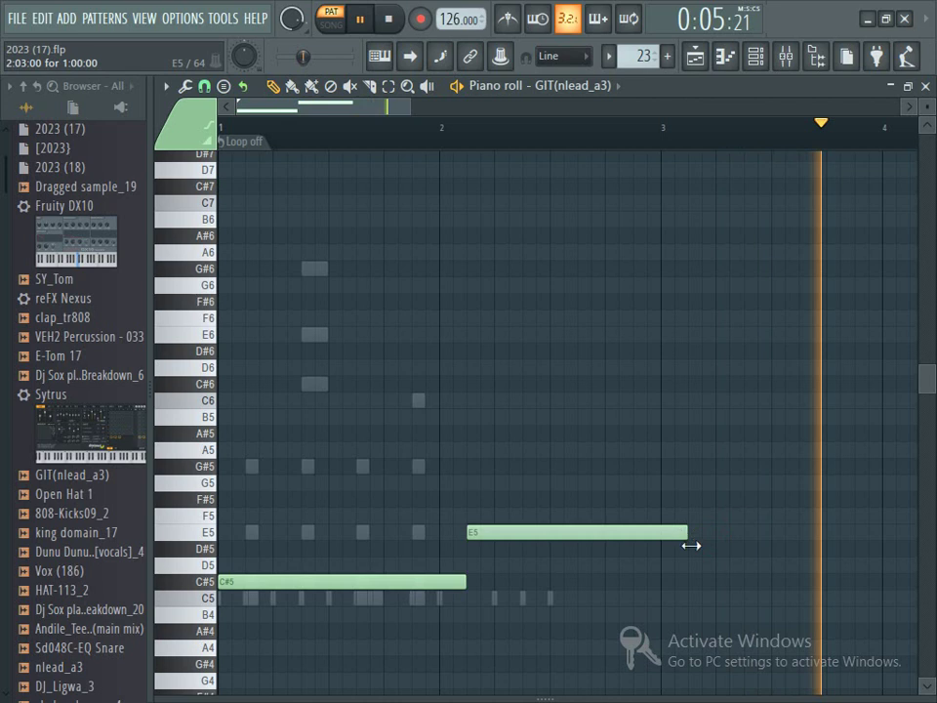
left_click(692, 548)
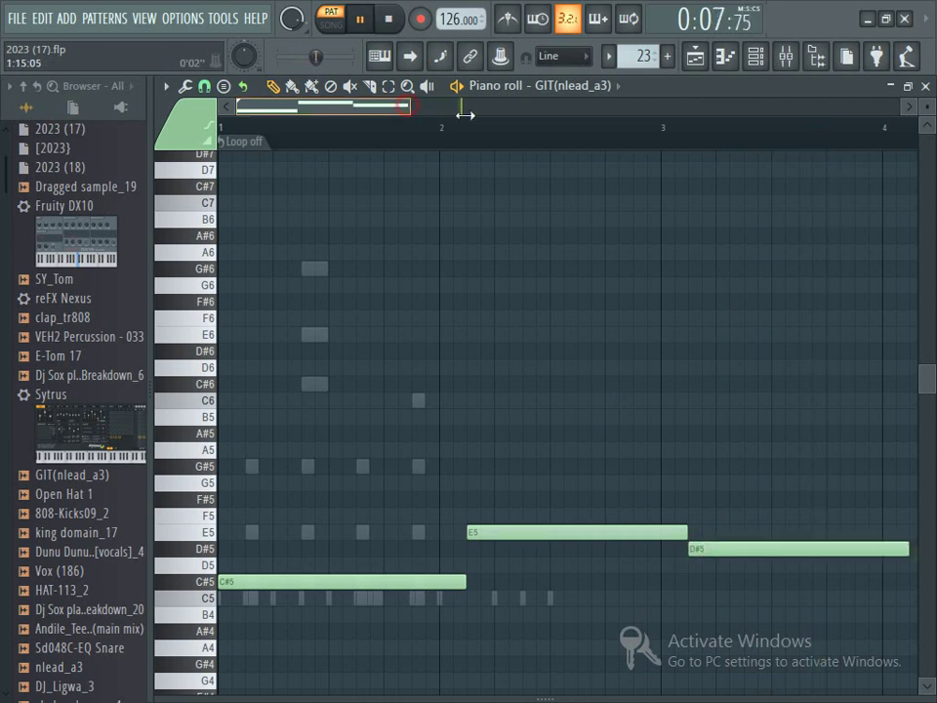
left_click_drag(435, 112, 496, 108)
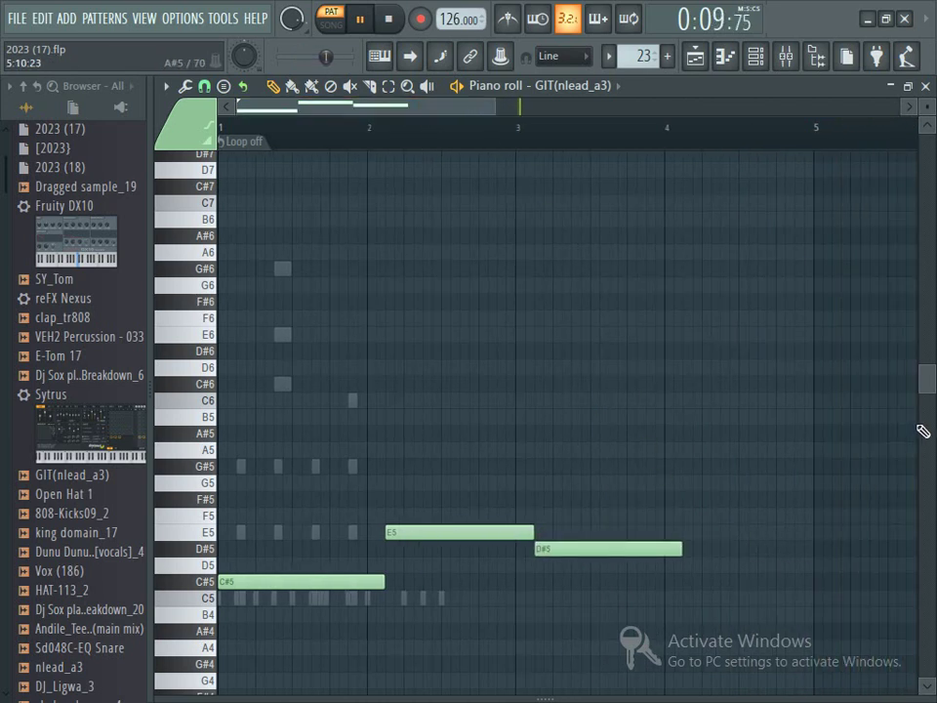
left_click_drag(929, 383, 928, 432)
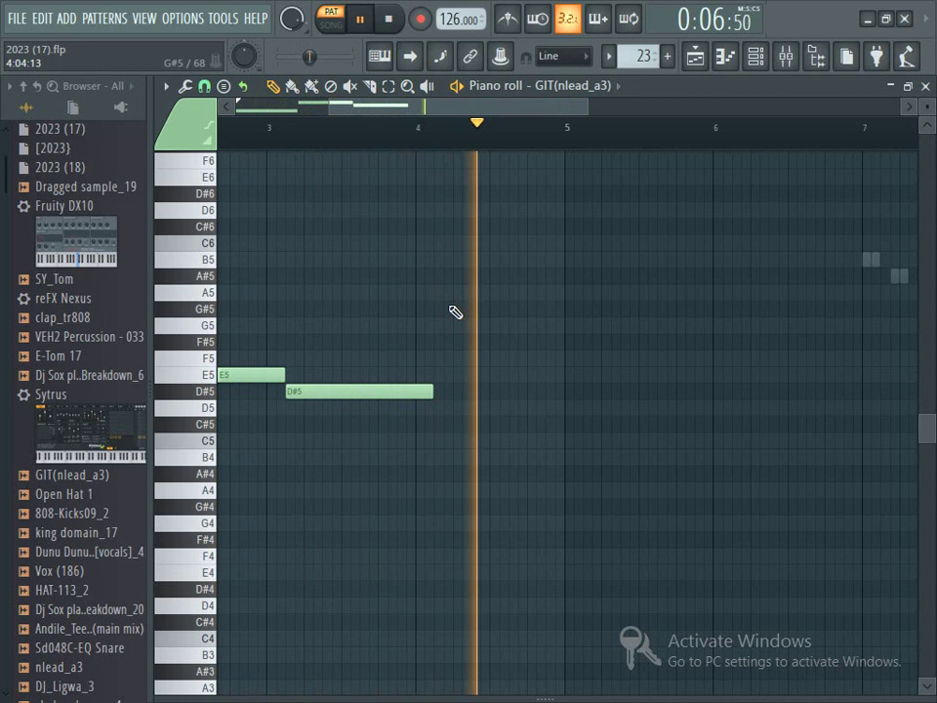
left_click(438, 456)
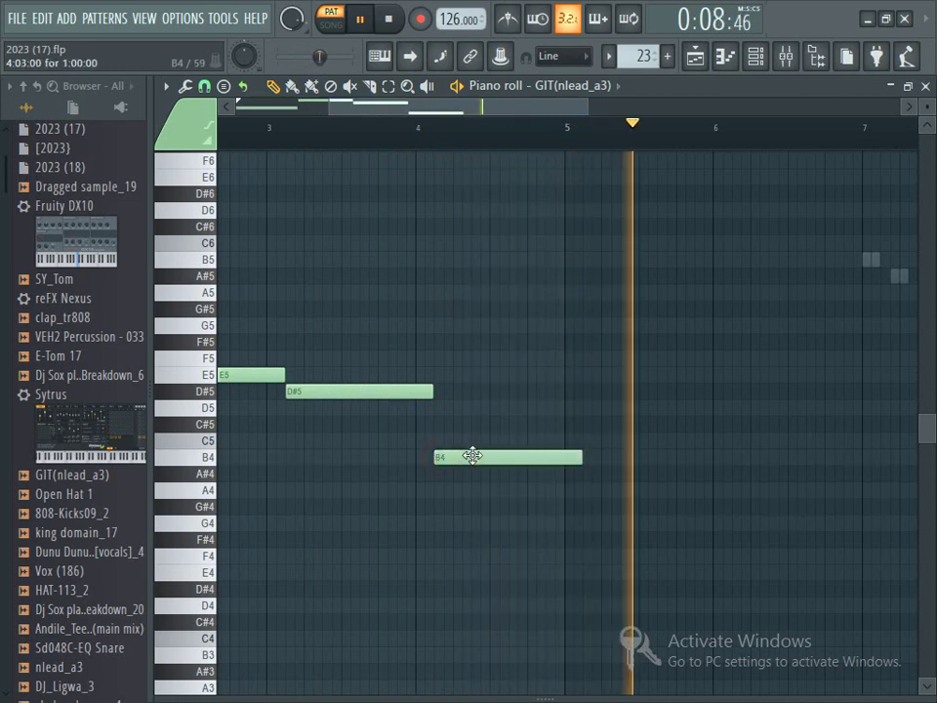
Step: Shorten the B4 note in bar 4 to four steps and add a 10-step C#5 after it, ending at bar 5
left_click_drag(580, 462, 564, 461)
left_click_drag(493, 470, 466, 465)
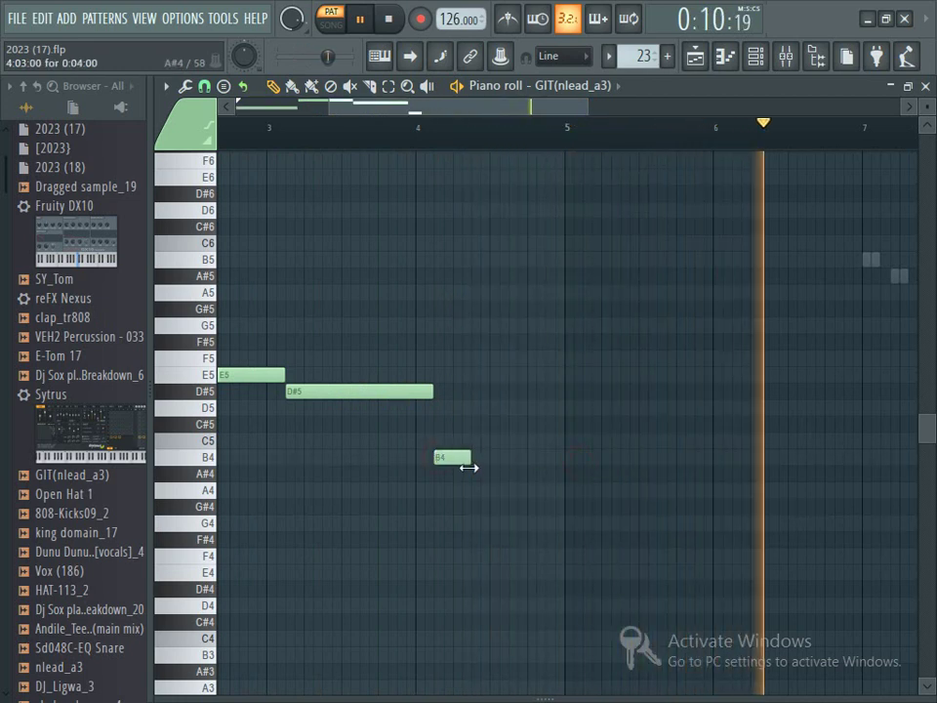
left_click(474, 424)
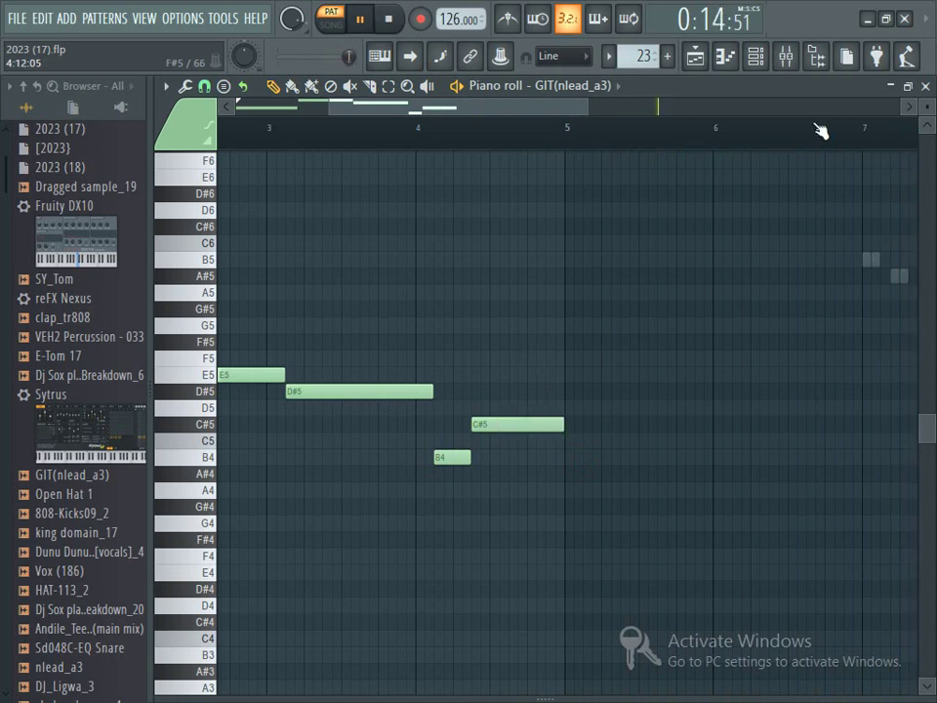
Step: Duplicate the four-bar GIT(nlead_a3) melody into bars 5 to 8 of its piano roll
left_click(925, 86)
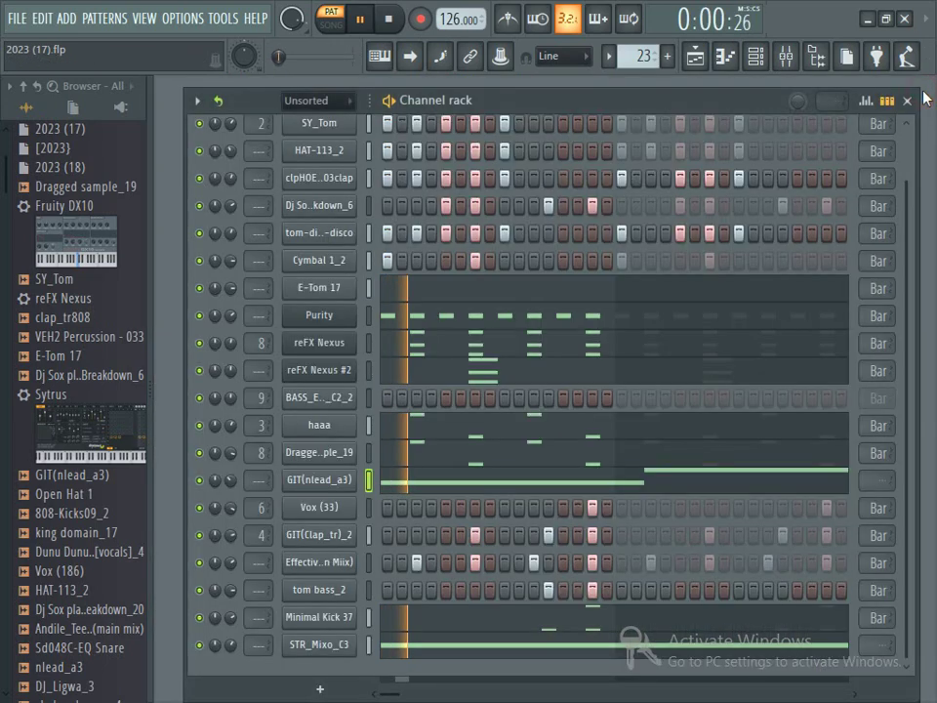
left_click(496, 479)
left_click_drag(397, 105, 518, 104)
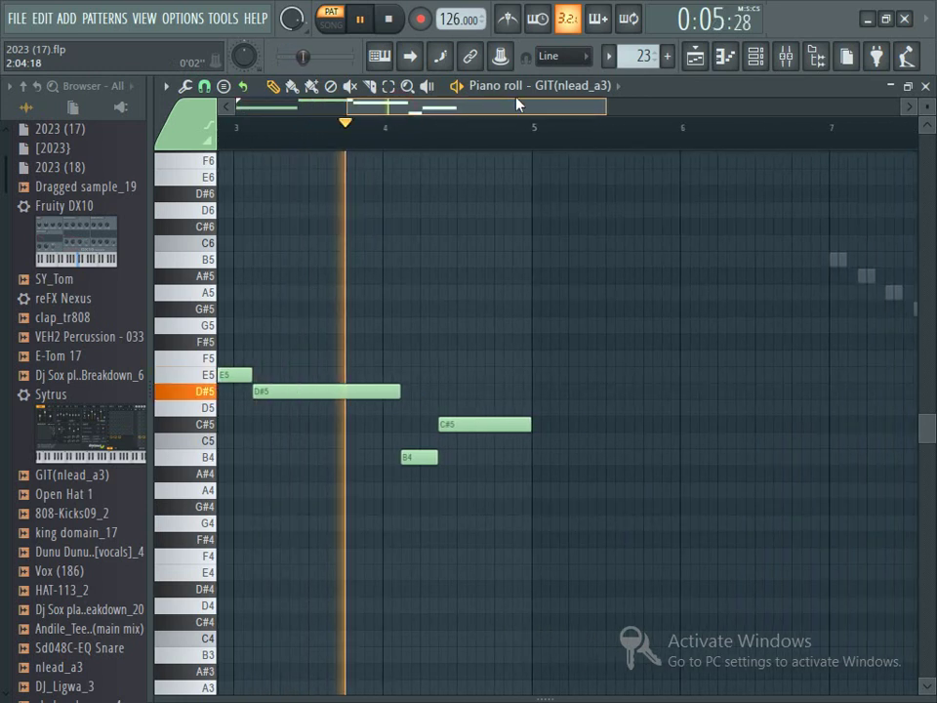
left_click_drag(518, 104, 216, 122)
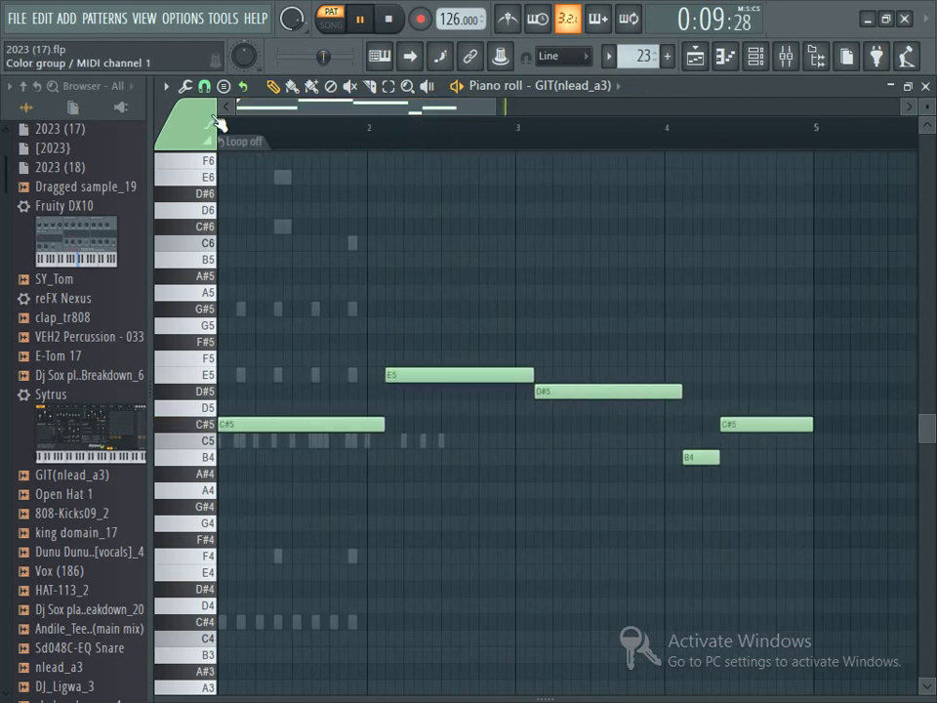
left_click(639, 211)
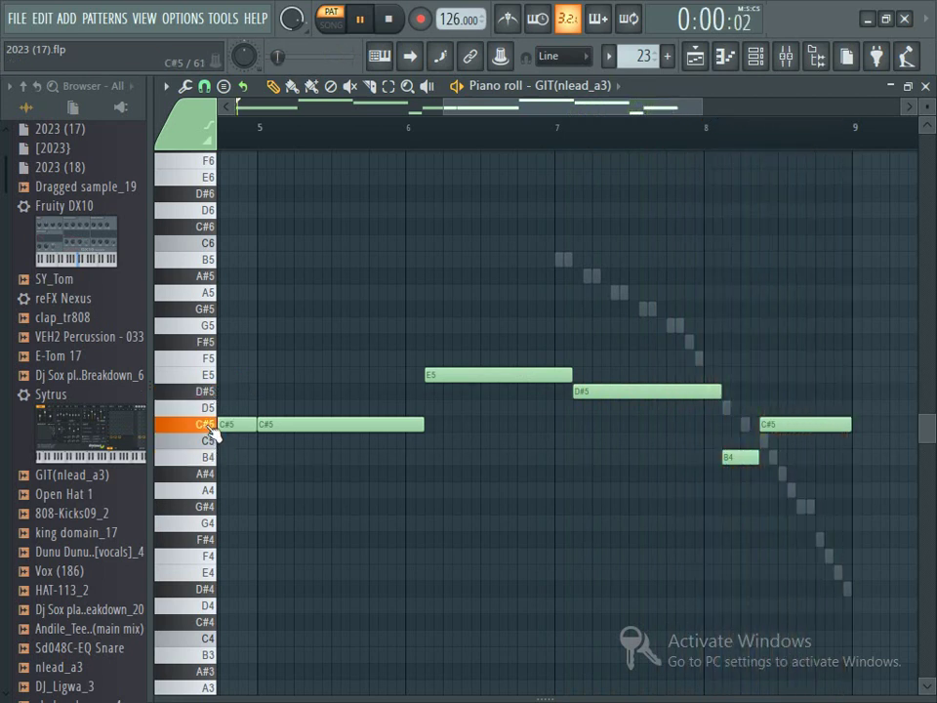
Step: In the copied phrase, replace the E5 note with a one-bar G#5 and raise the D#5 note to F#5
scroll(213, 429, "up", 2)
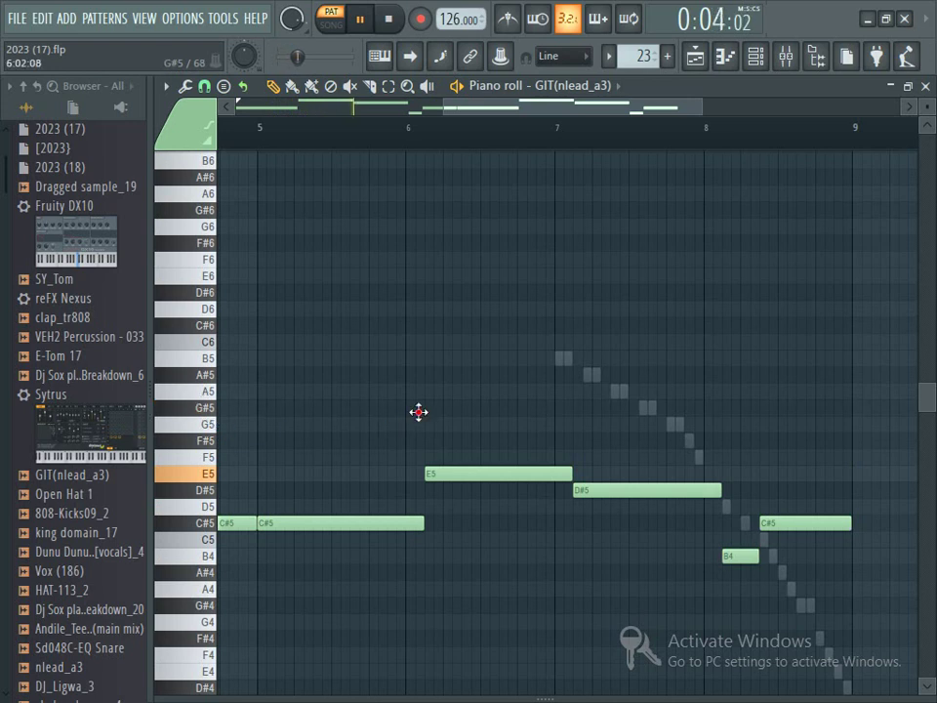
left_click(447, 410)
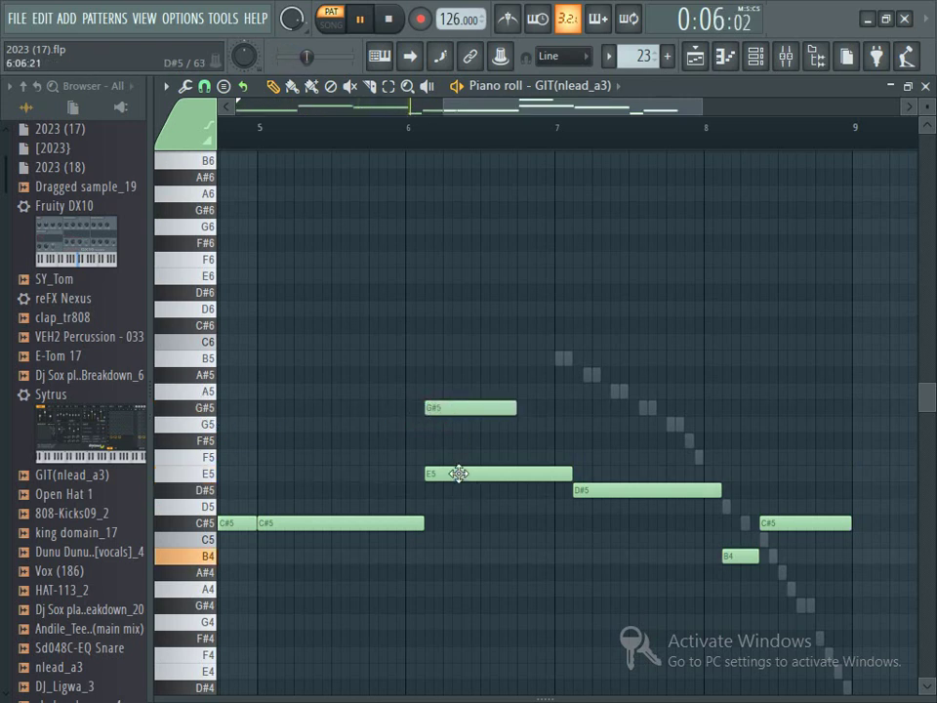
mouse_move(459, 436)
left_mouse_down()
mouse_move(468, 427)
mouse_move(459, 439)
mouse_move(462, 389)
mouse_move(459, 412)
left_mouse_up()
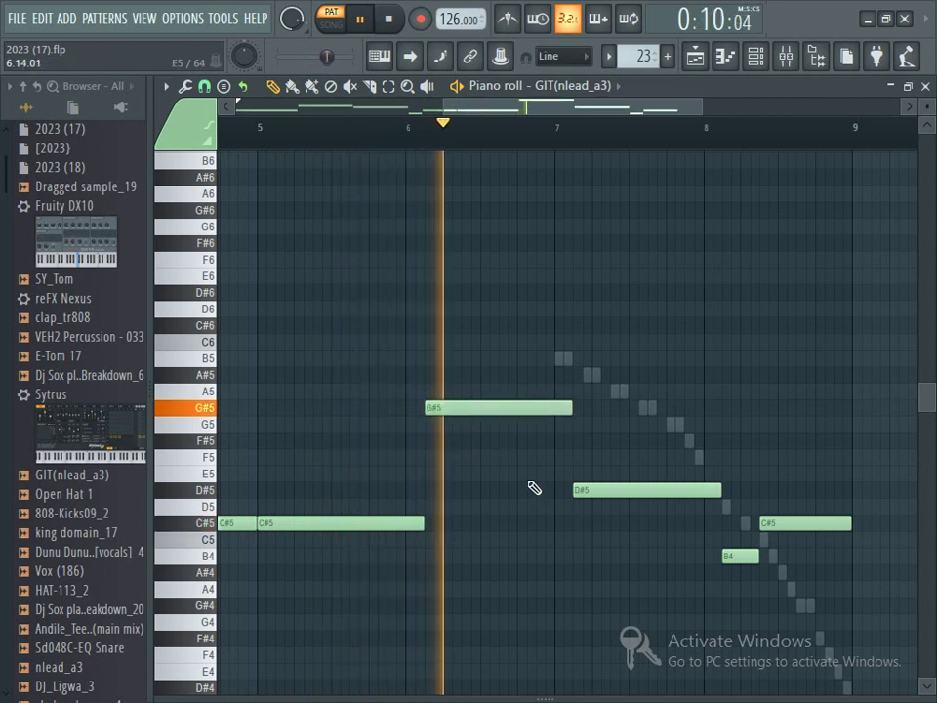
left_click_drag(608, 487, 606, 437)
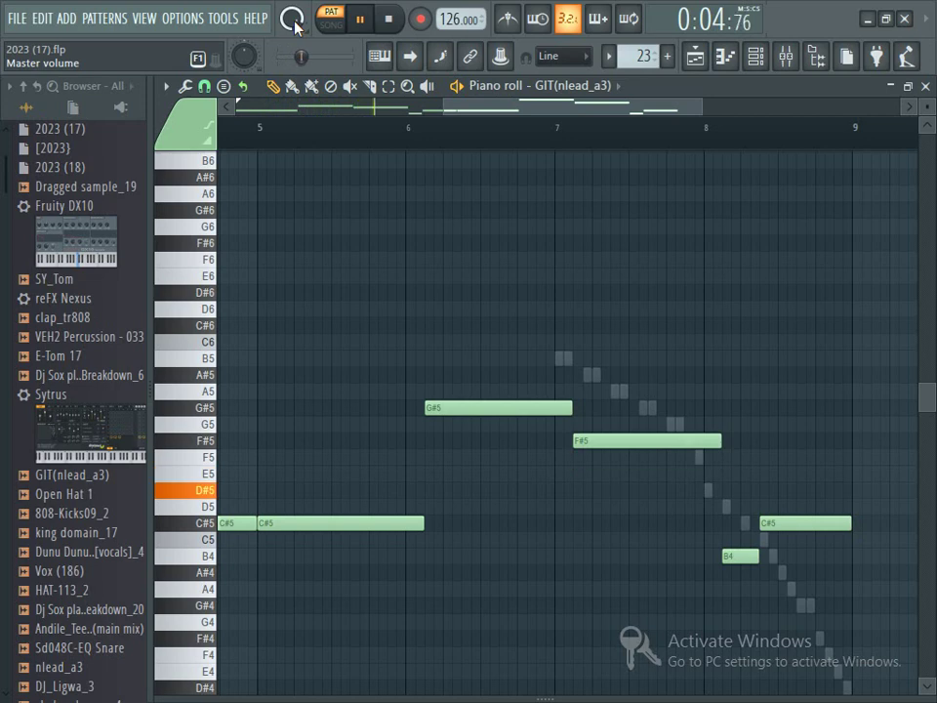
left_click(516, 113)
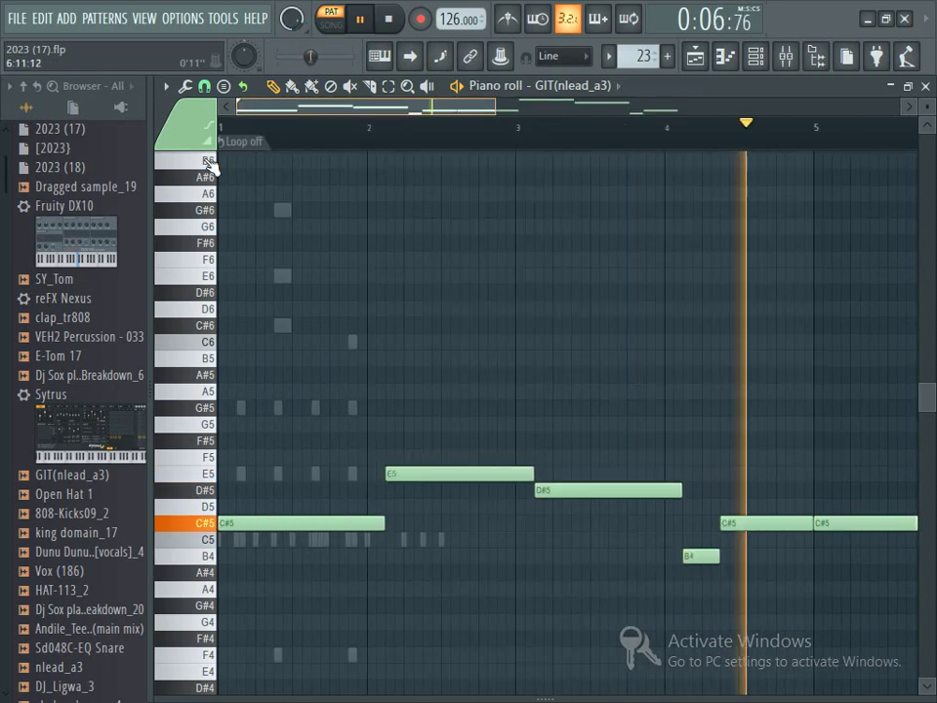
left_click_drag(502, 117, 712, 88)
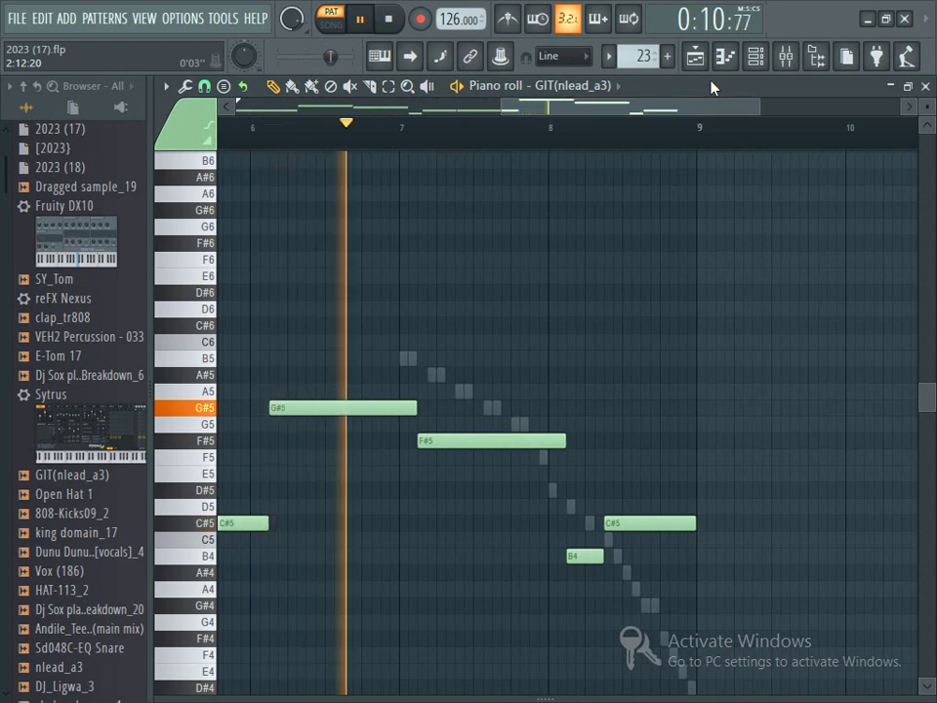
Step: Mute the reFX Nexus channel, check the lead melody through bar 8, and mute GIT(nlead_a3)
left_click(754, 56)
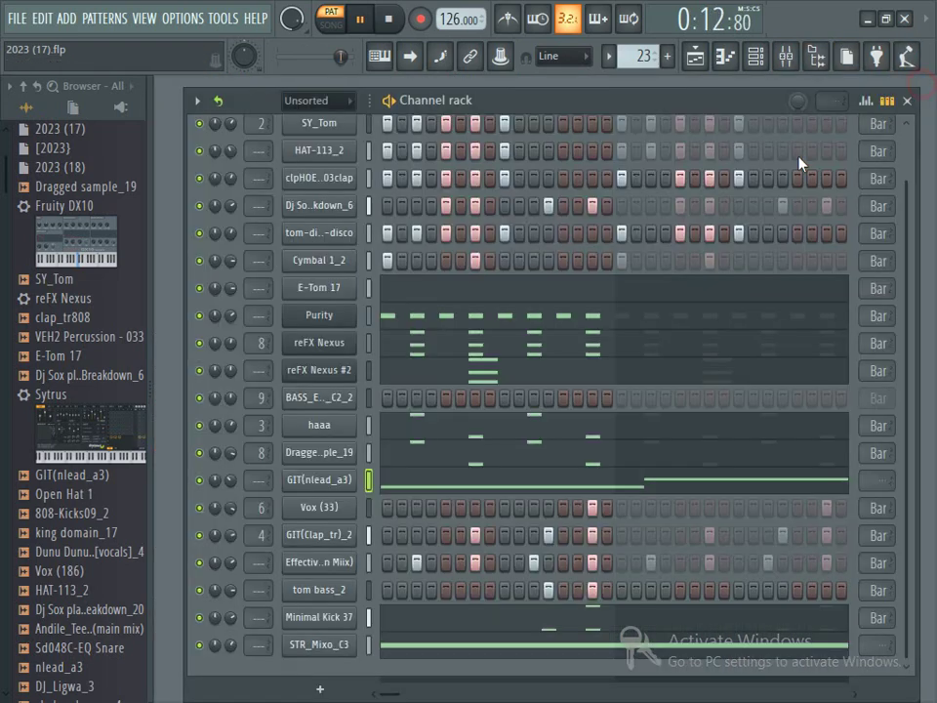
left_click(200, 344)
scroll(237, 484, "down", 5)
left_click(478, 474)
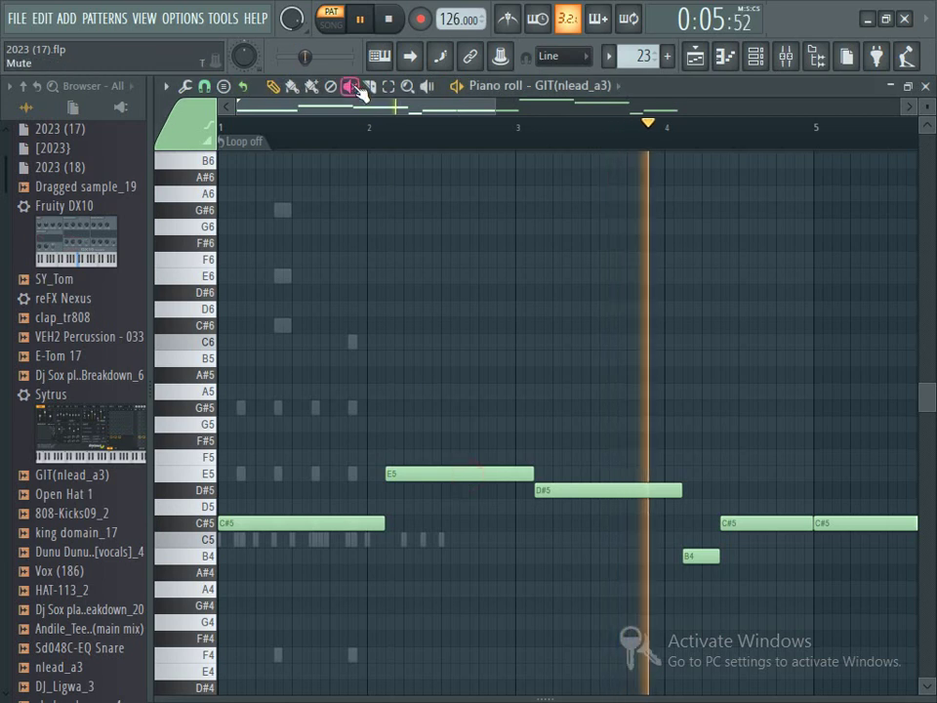
left_click_drag(386, 111, 689, 125)
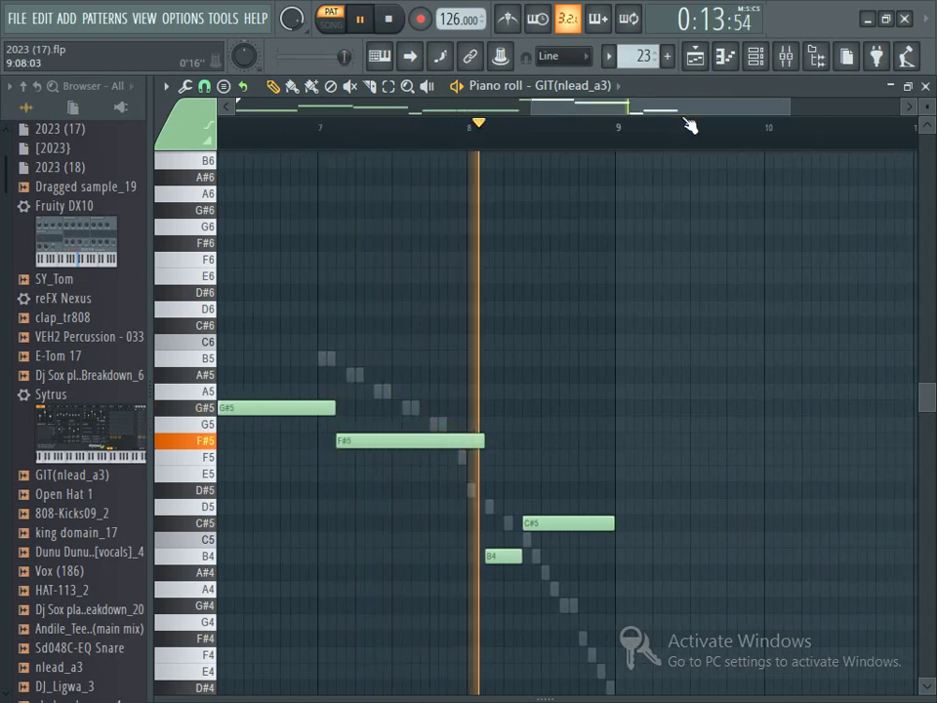
left_click(921, 86)
left_click(197, 482)
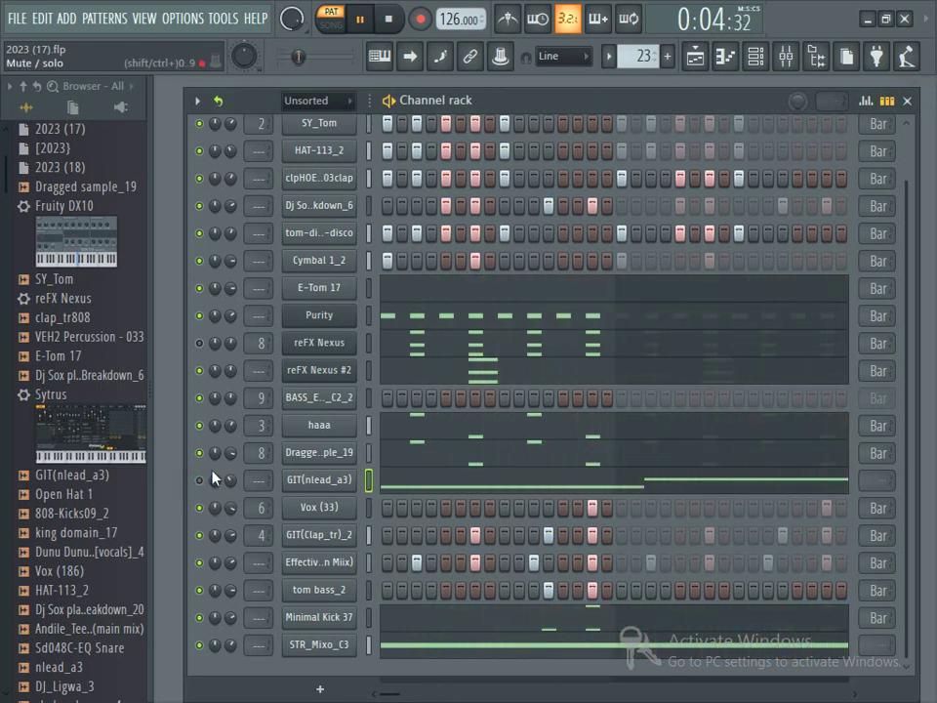
Step: Show the playlist in song mode and zoom in on the first 45 bars of the arrangement from Track 1
scroll(913, 177, "up", 1)
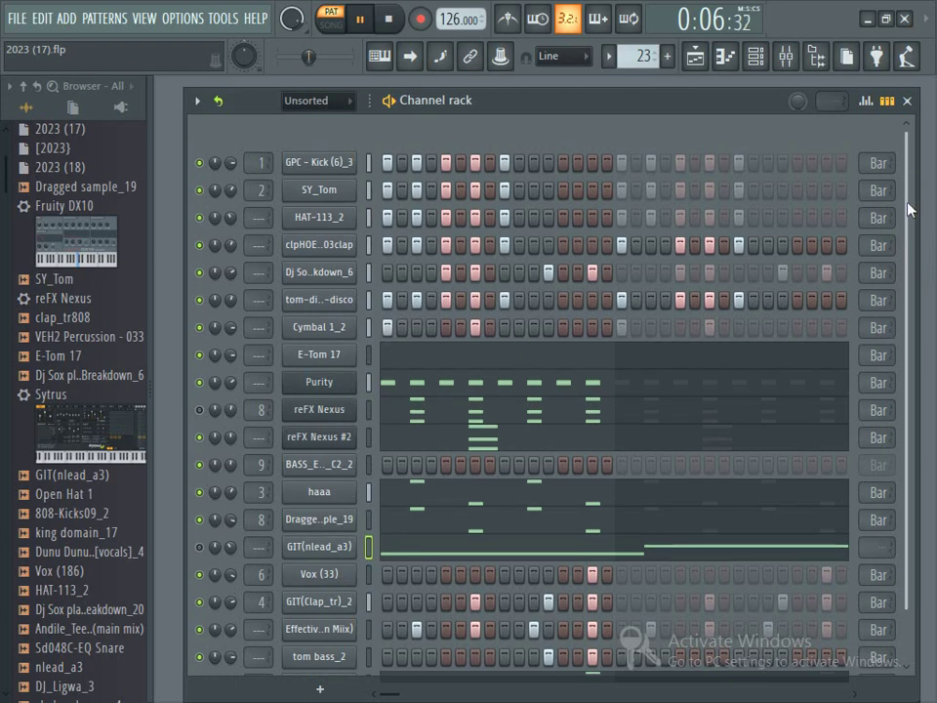
scroll(909, 205, "down", 3)
scroll(895, 386, "up", 3)
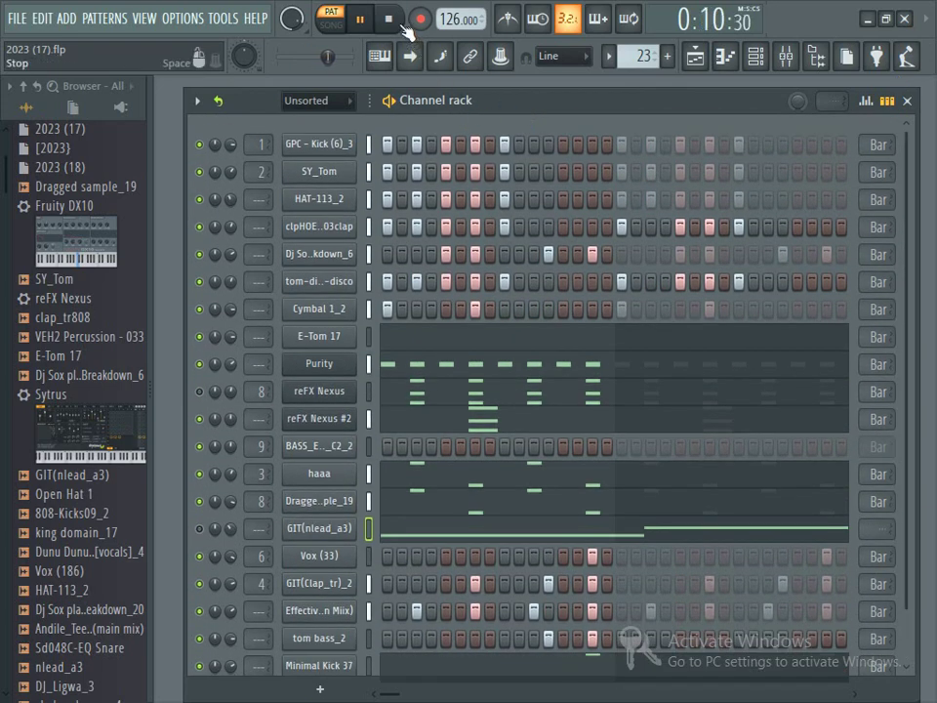
left_click(688, 61)
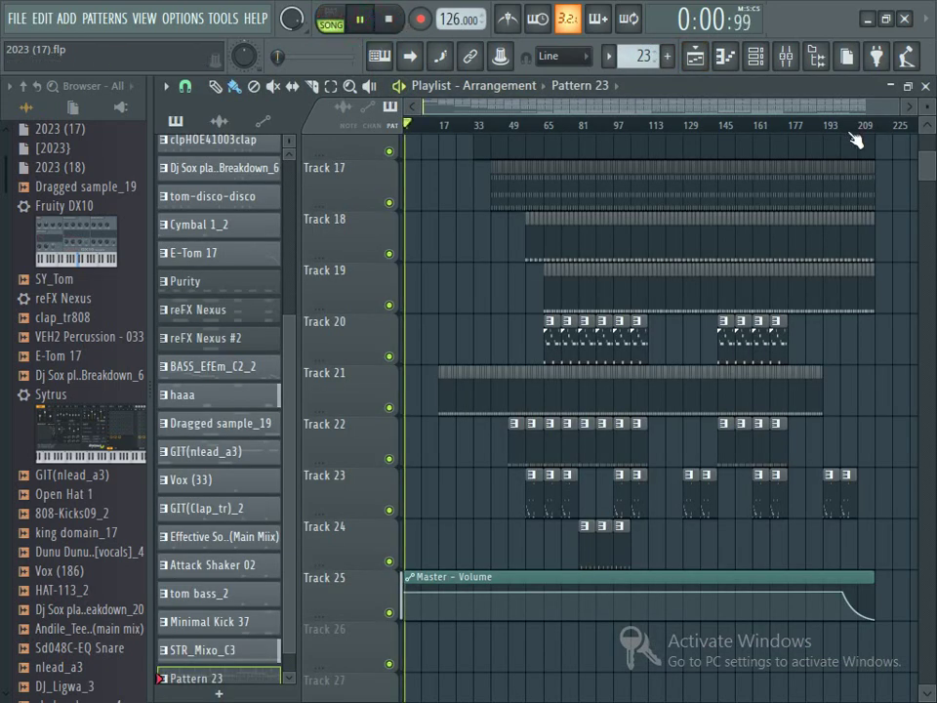
left_click_drag(932, 173, 518, 107)
Step: Unmute the reFX Nexus and GIT(nlead_a3) channels and return to the playlist
left_click(758, 60)
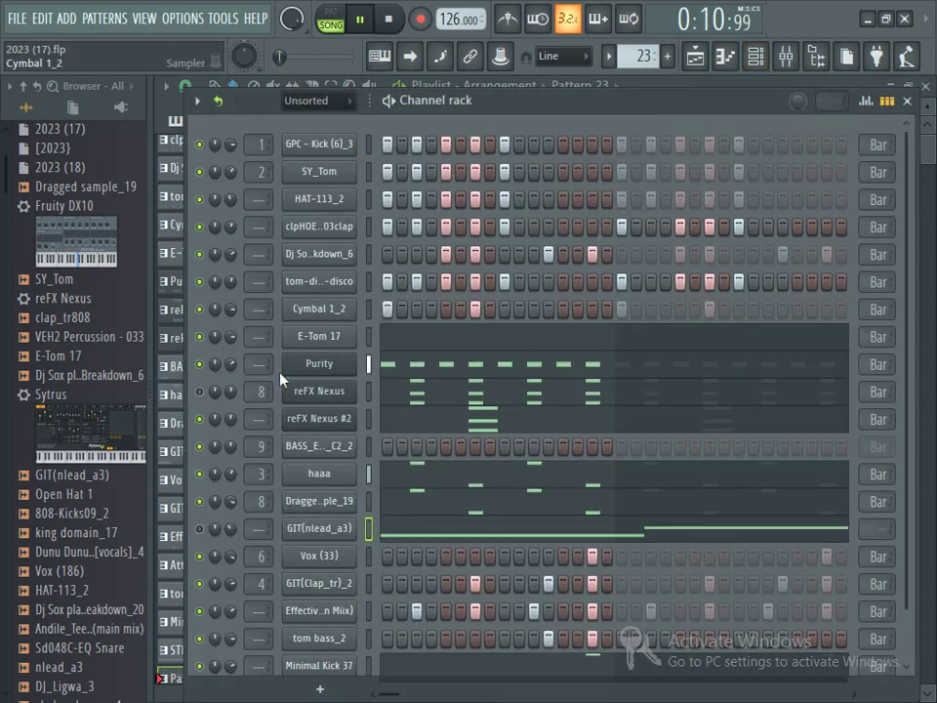
right_click(207, 393)
left_click(227, 404)
right_click(205, 393)
left_click(226, 404)
left_click(694, 56)
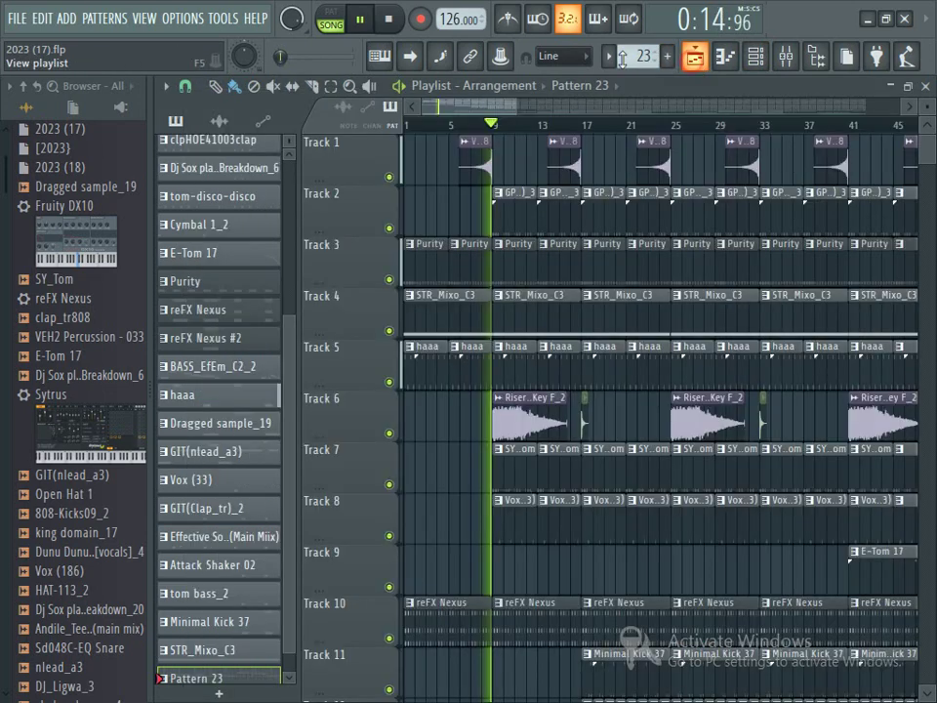
Step: Restart song playback from the beginning and examine the channels and the arranged tracks across the song's full length
left_click(388, 19)
left_click(363, 19)
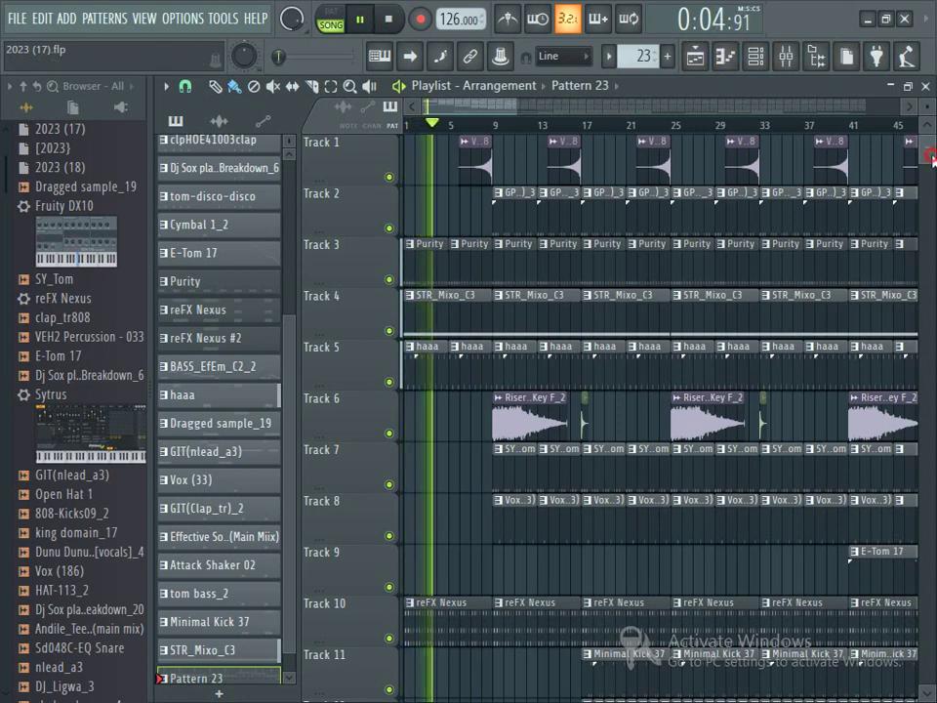
scroll(792, 92, "down", 5)
left_click(756, 57)
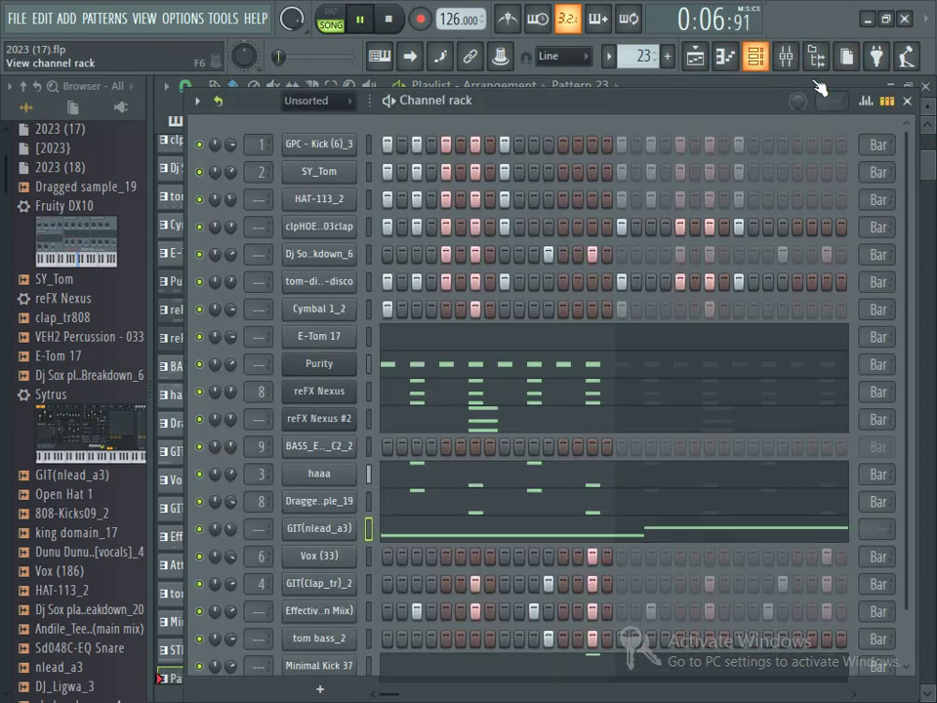
left_click_drag(906, 188, 899, 137)
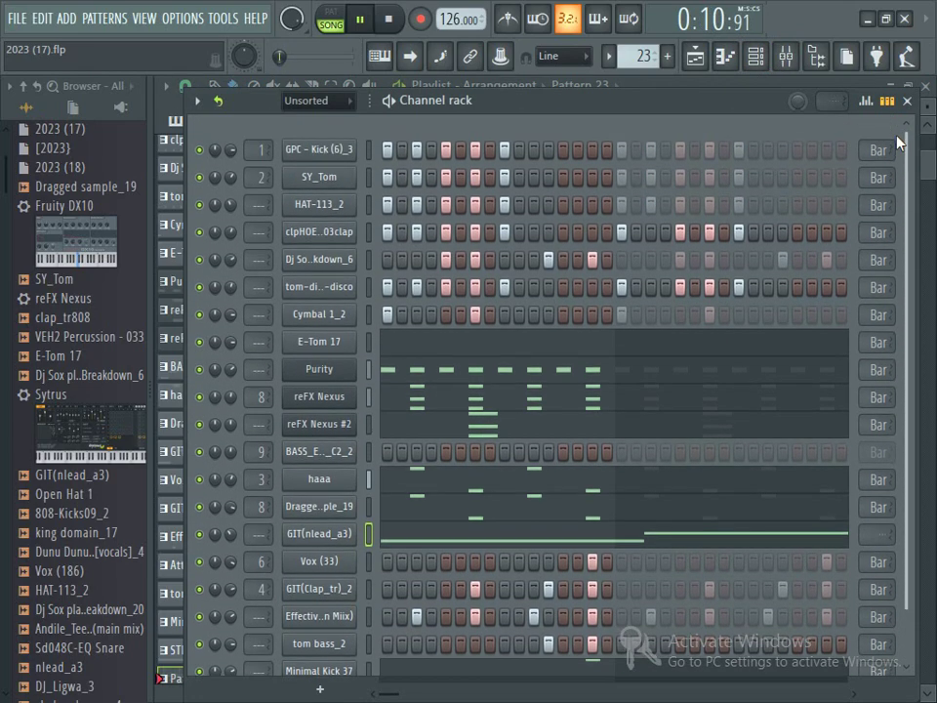
left_click(697, 57)
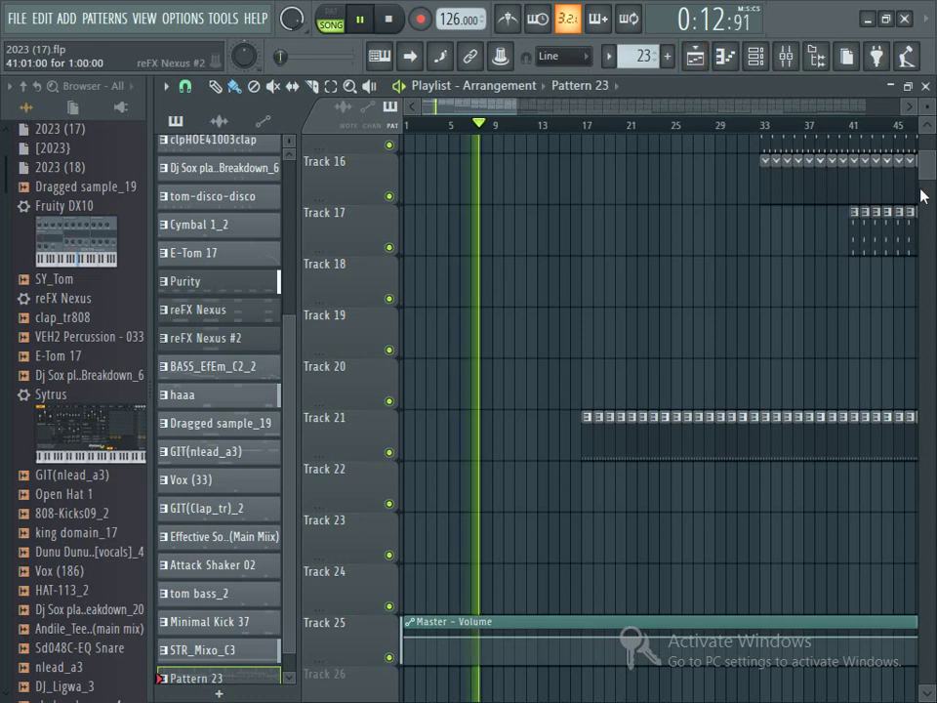
left_click_drag(930, 172, 929, 117)
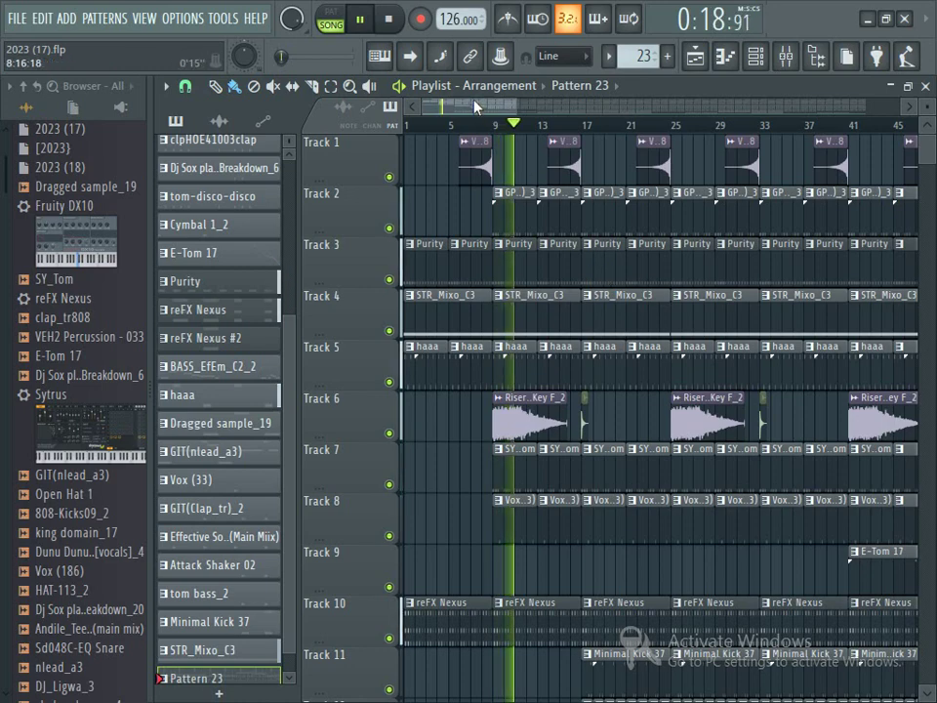
mouse_move(928, 154)
left_mouse_down()
mouse_move(926, 236)
mouse_move(924, 149)
mouse_move(927, 172)
left_mouse_up()
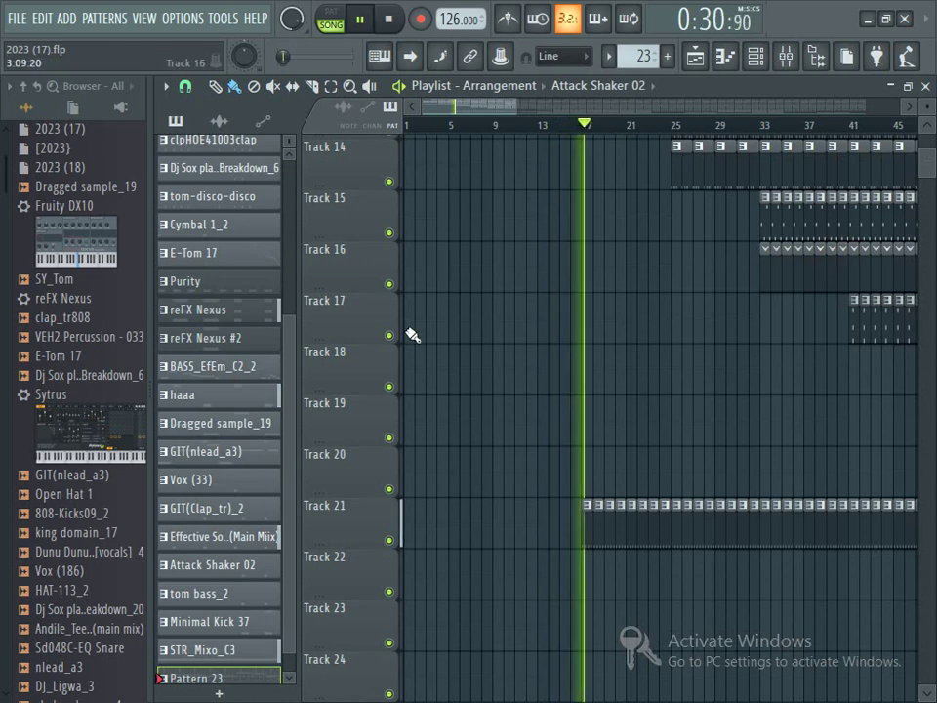
left_click_drag(511, 105, 893, 105)
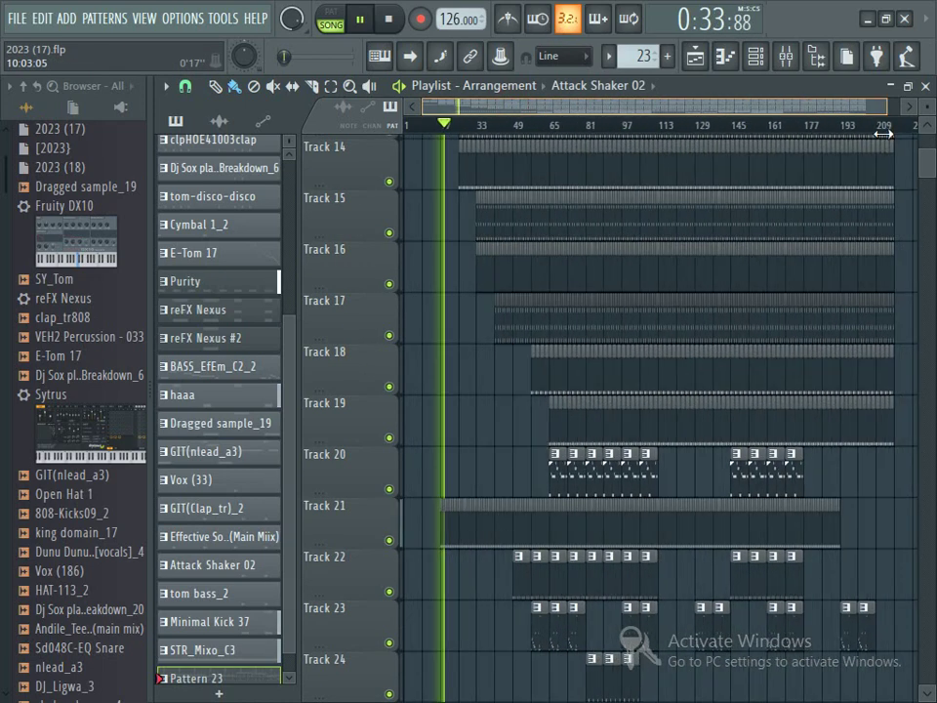
Step: Delete all clips on Track 16 of the playlist
left_click(783, 278)
left_click(351, 280)
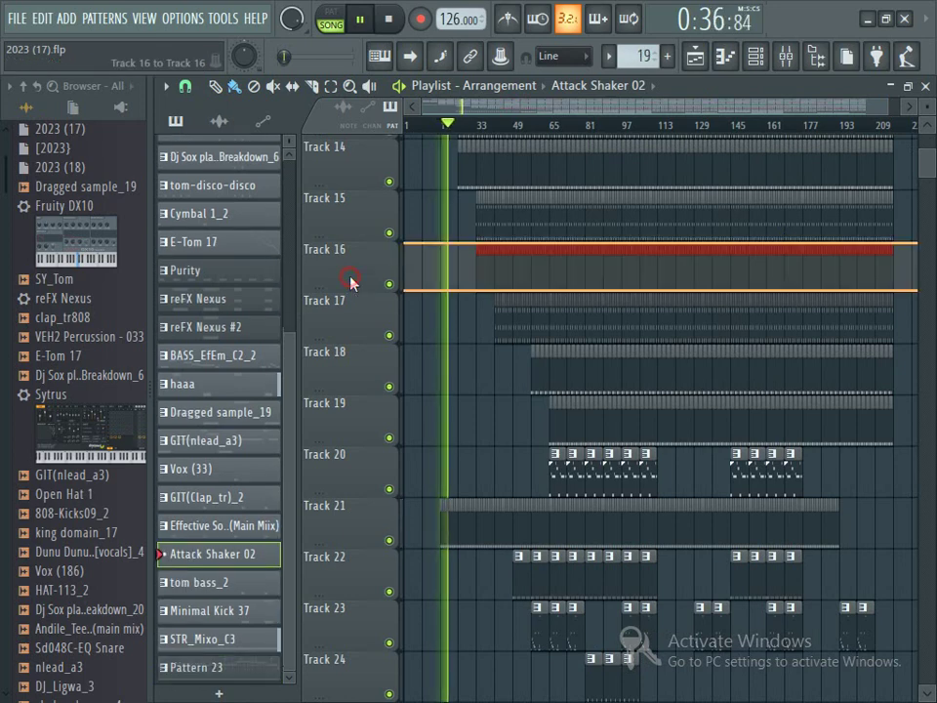
right_click(690, 266)
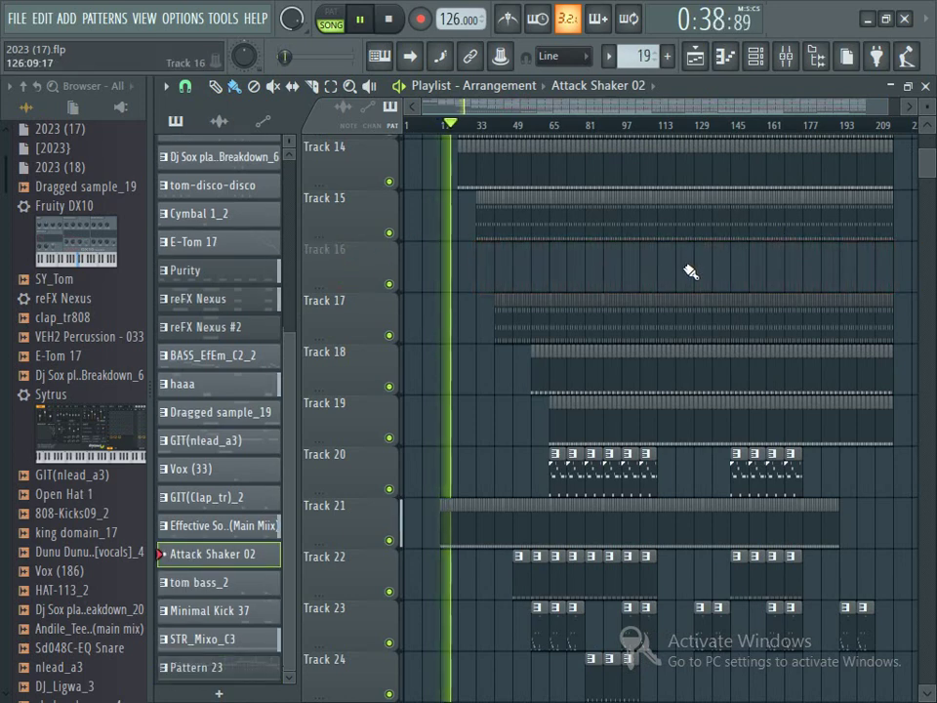
Step: Follow the song playback through the arrangement, examining the clips from Track 1 down to Track 25 up to bar 113
left_click_drag(884, 108, 515, 119)
left_click_drag(923, 161, 925, 143)
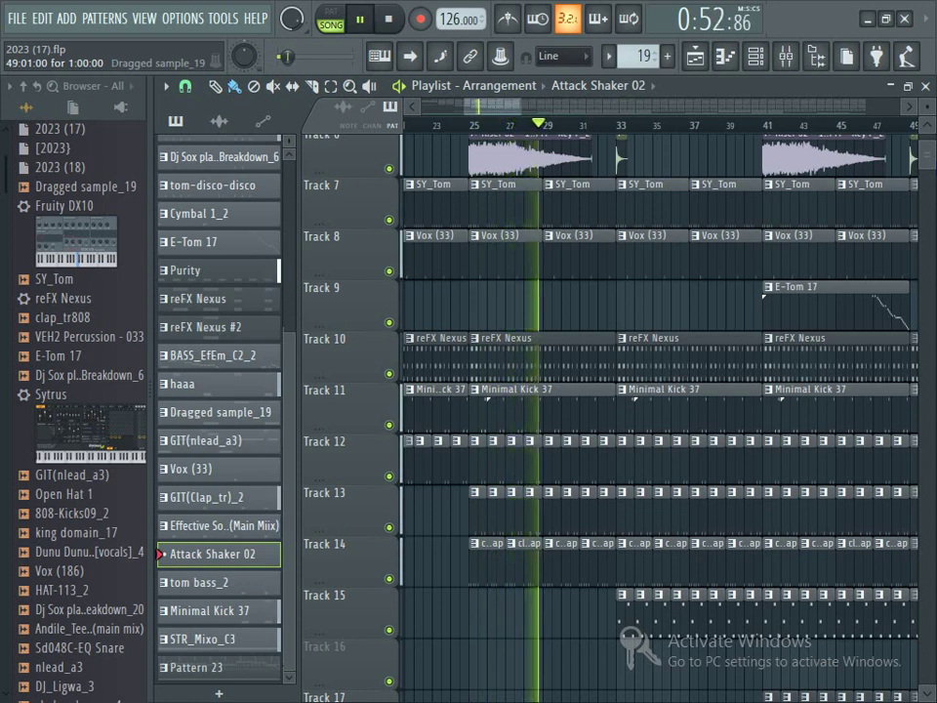
scroll(922, 157, "up", 3)
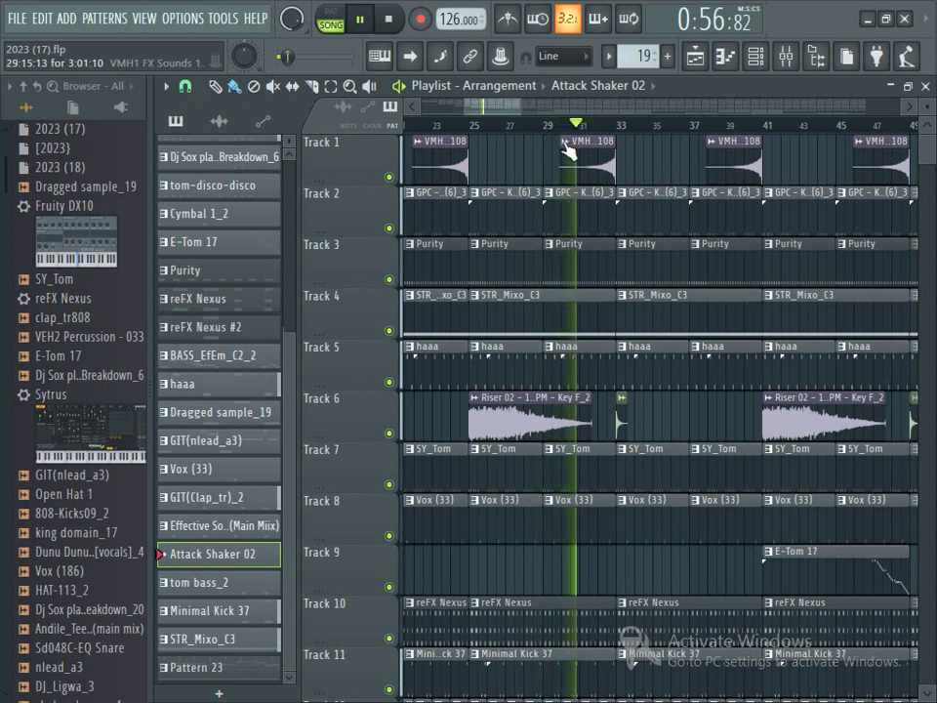
left_click_drag(497, 114, 515, 114)
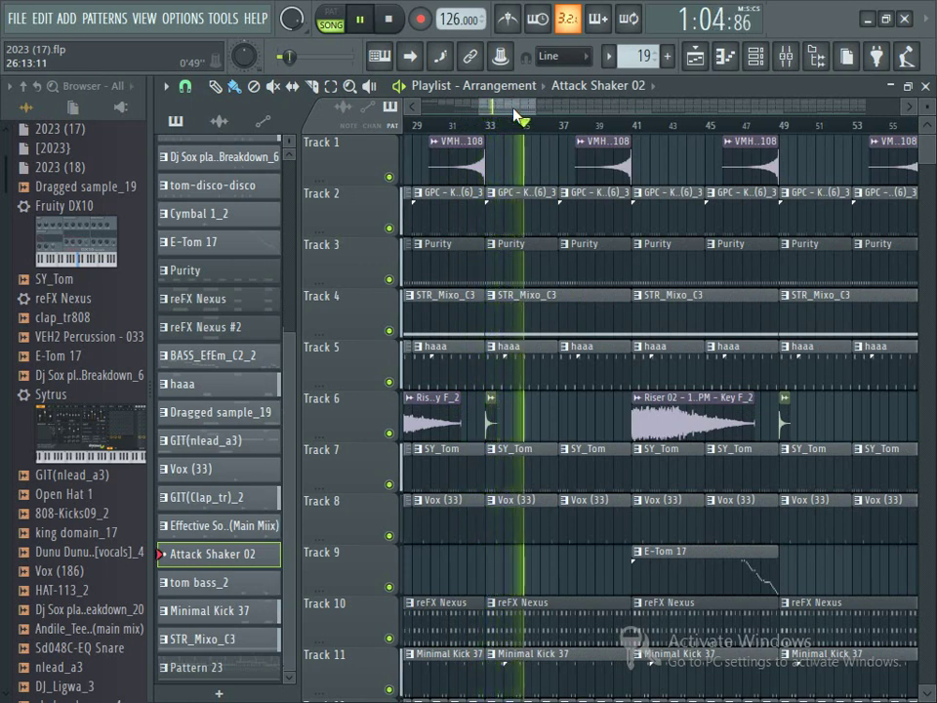
left_click_drag(516, 112, 624, 111)
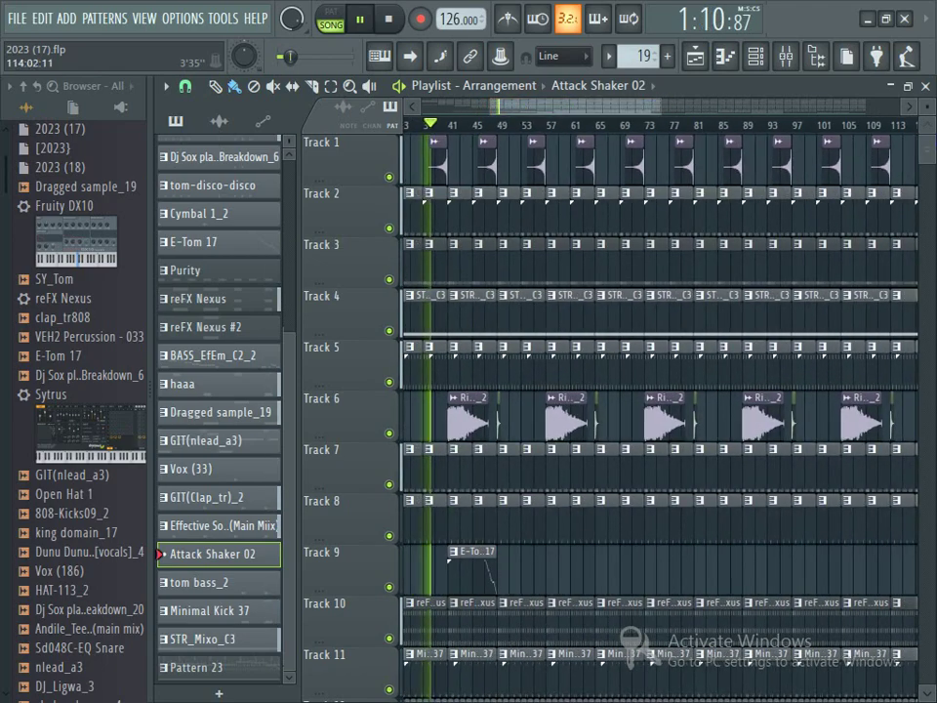
mouse_move(929, 156)
left_mouse_down()
mouse_move(929, 180)
mouse_move(930, 168)
left_mouse_up()
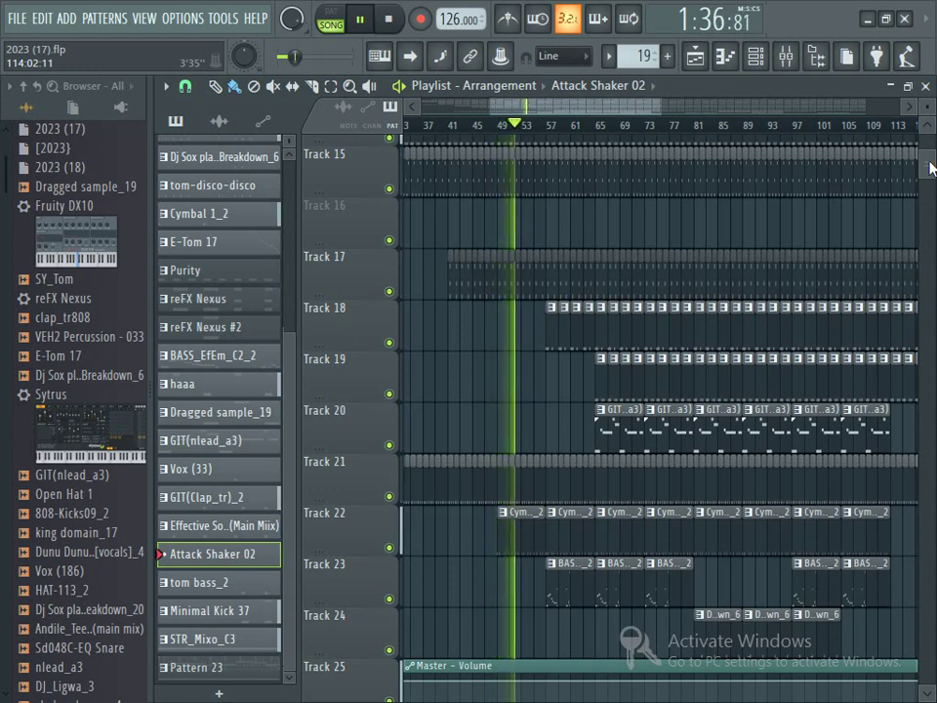
Step: Keep following the song playback from about bar 51 to bar 95, examining the arranged clips down to Track 25
scroll(929, 168, "down", 5)
scroll(931, 169, "up", 3)
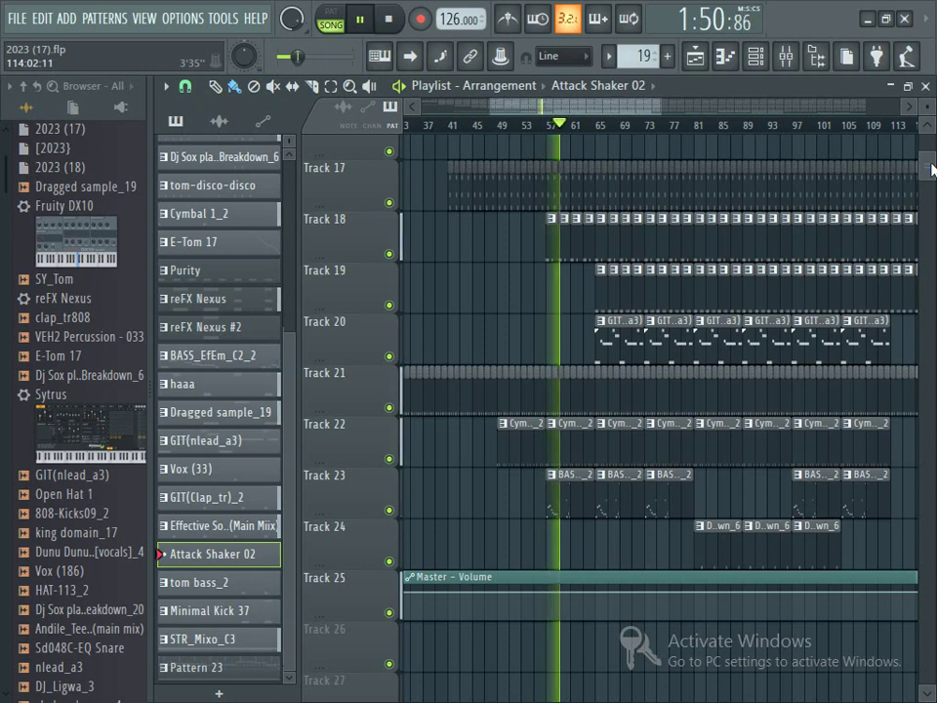
left_click_drag(630, 110, 667, 110)
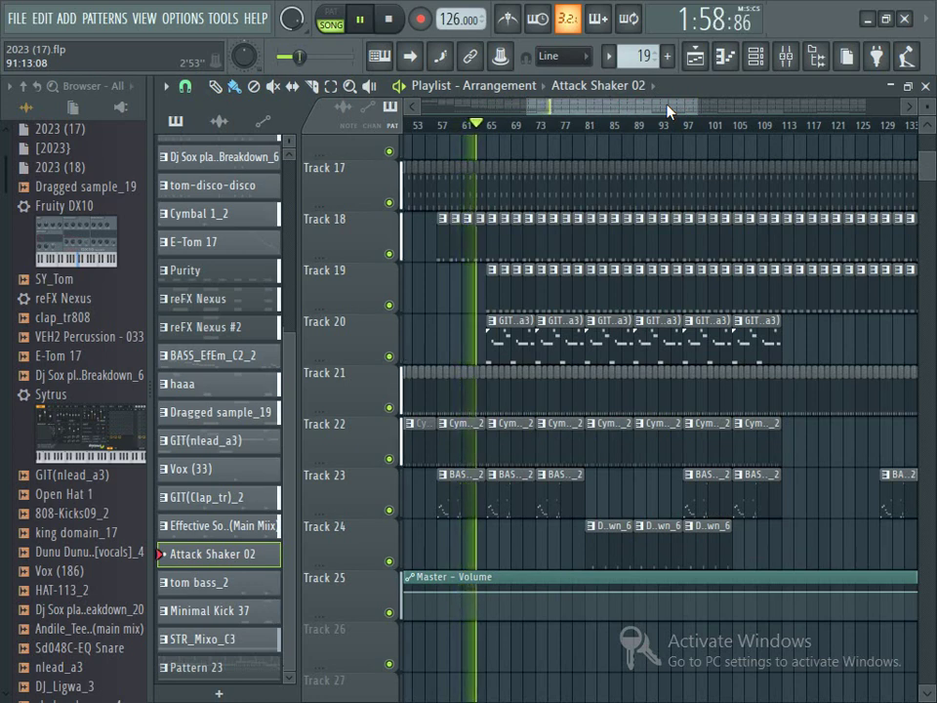
left_click(653, 310)
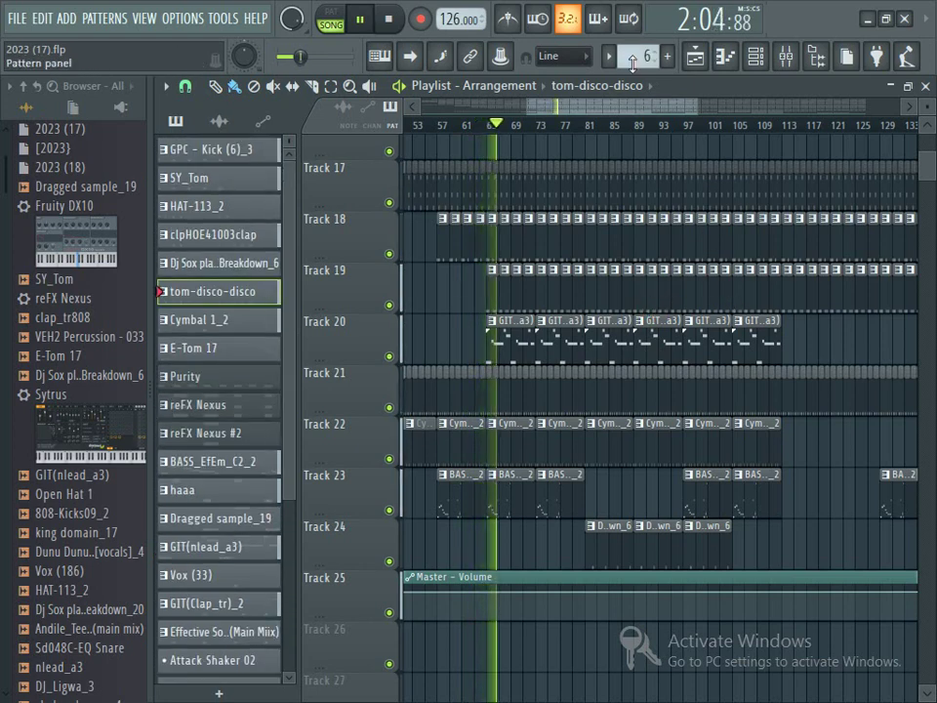
mouse_move(635, 105)
left_mouse_down()
mouse_move(722, 105)
mouse_move(621, 107)
mouse_move(641, 109)
left_mouse_up()
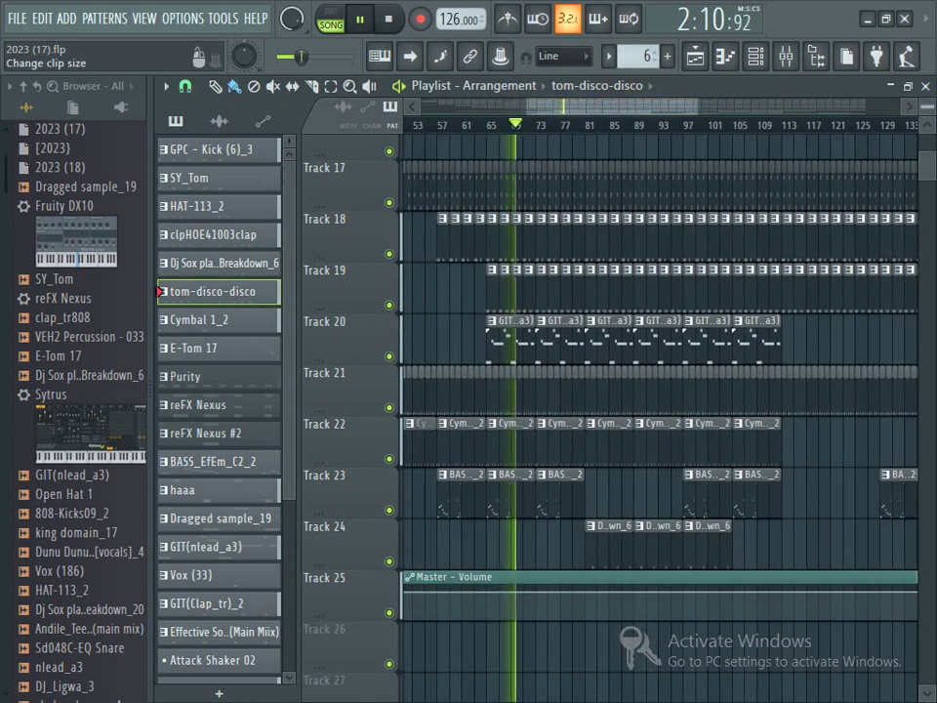
mouse_move(932, 164)
left_mouse_down()
mouse_move(932, 119)
mouse_move(931, 164)
mouse_move(932, 149)
left_mouse_up()
scroll(931, 149, "down", 1)
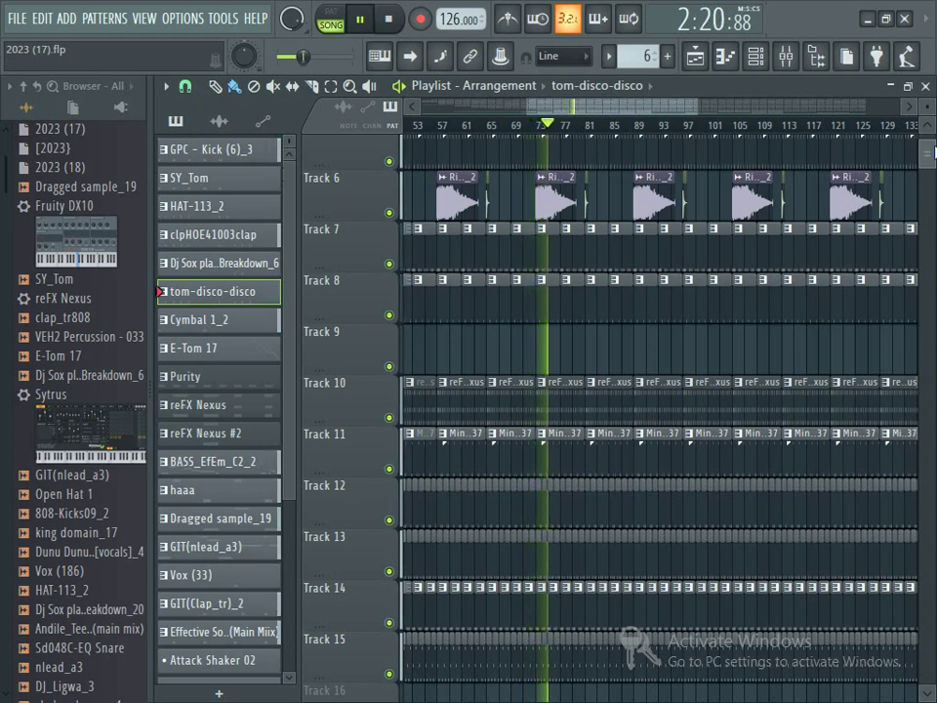
left_click_drag(932, 149, 932, 166)
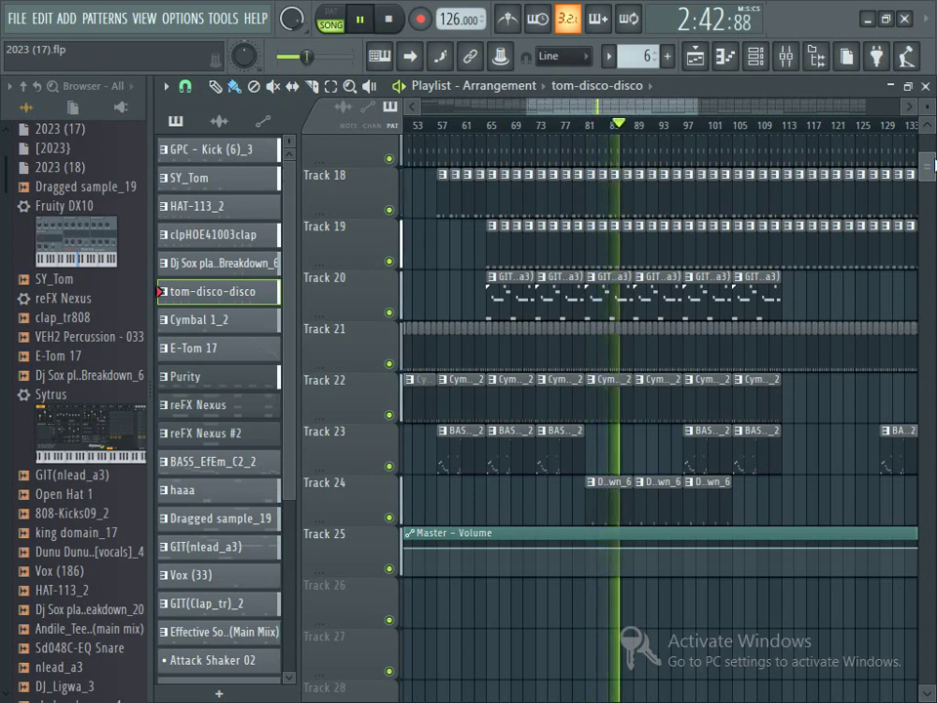
scroll(932, 165, "down", 3)
scroll(932, 166, "up", 2)
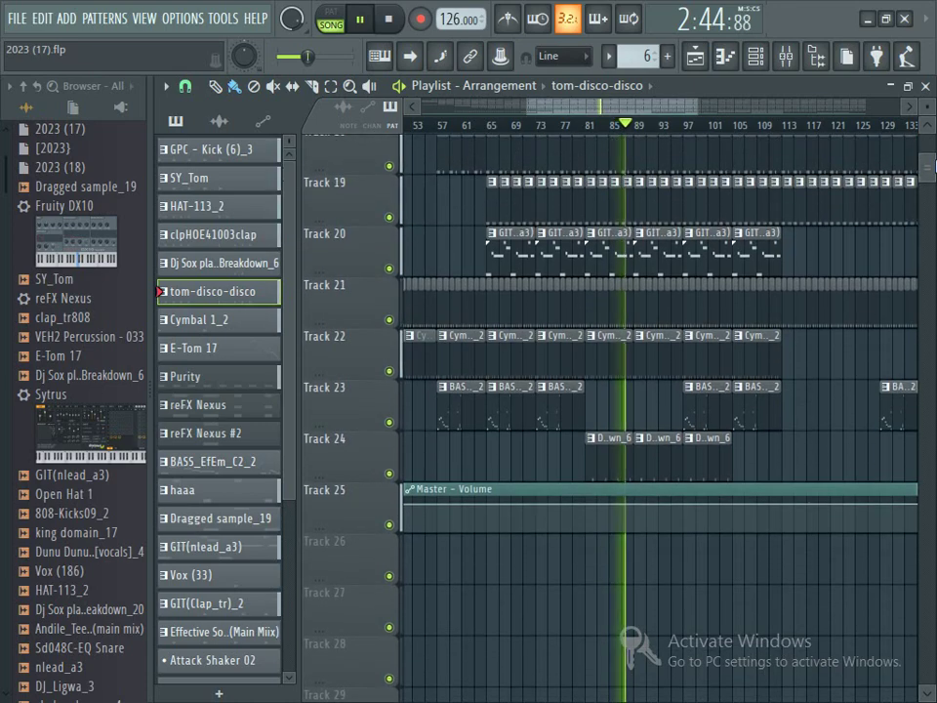
left_click_drag(651, 101, 688, 98)
scroll(932, 166, "up", 15)
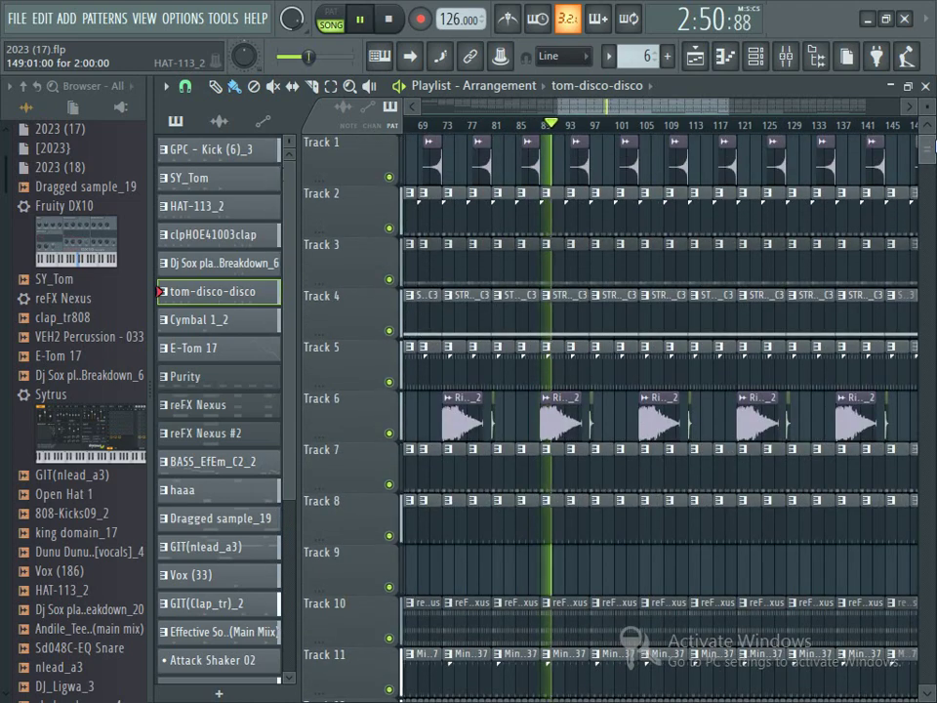
scroll(663, 418, "down", 4)
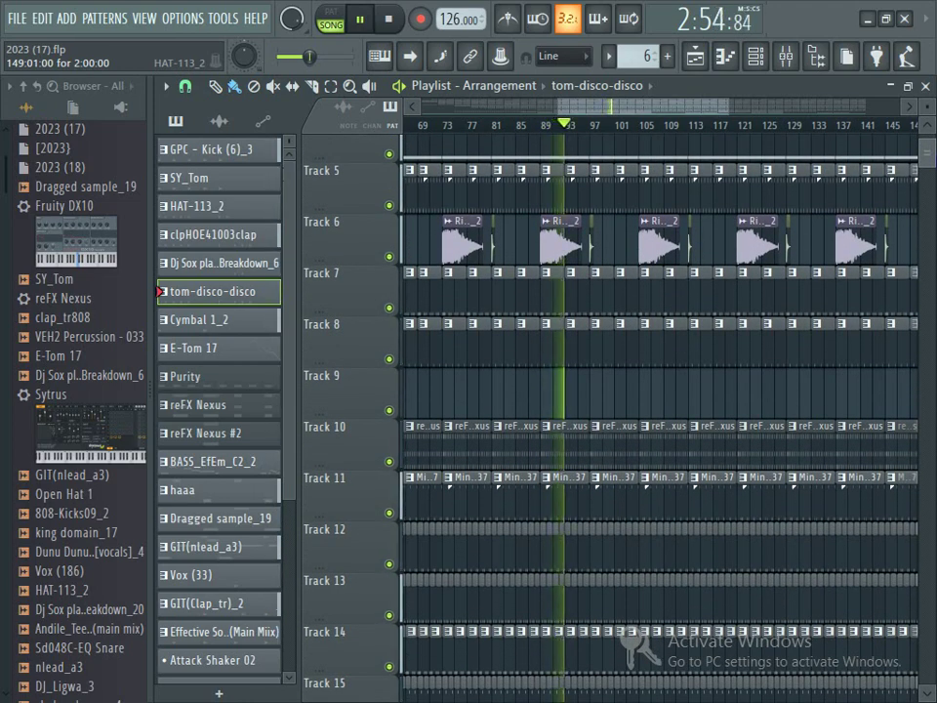
scroll(660, 420, "up", 1)
scroll(660, 419, "up", 2)
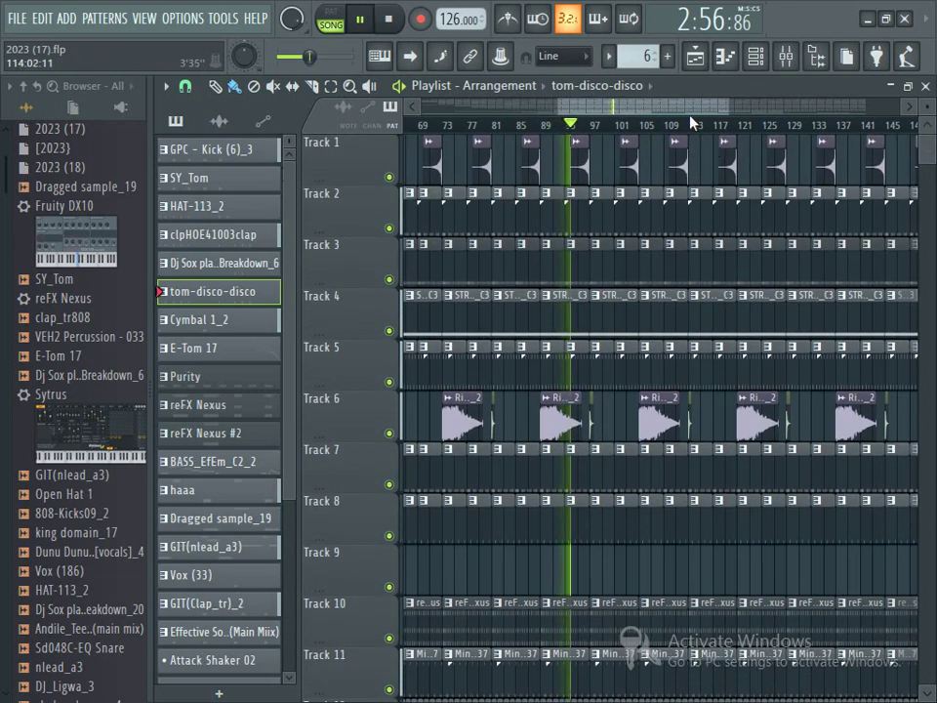
Step: Delete the Track 2 clips at bars 97 and 101 and the Track 3 and Track 5 clips at bar 101
left_click_drag(564, 82, 703, 84)
right_click(598, 196)
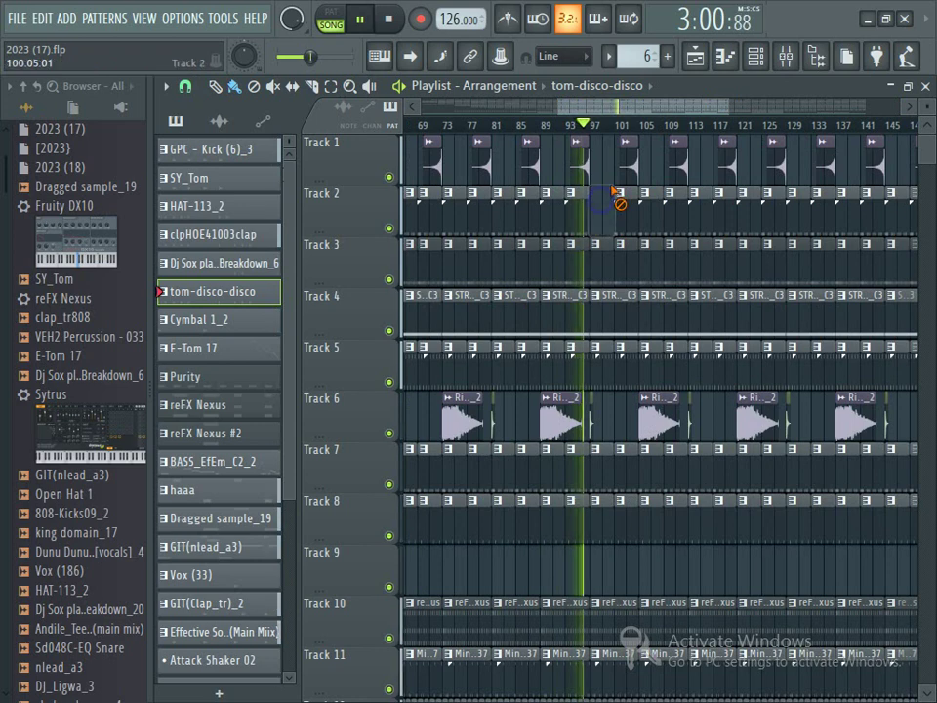
right_click(622, 197)
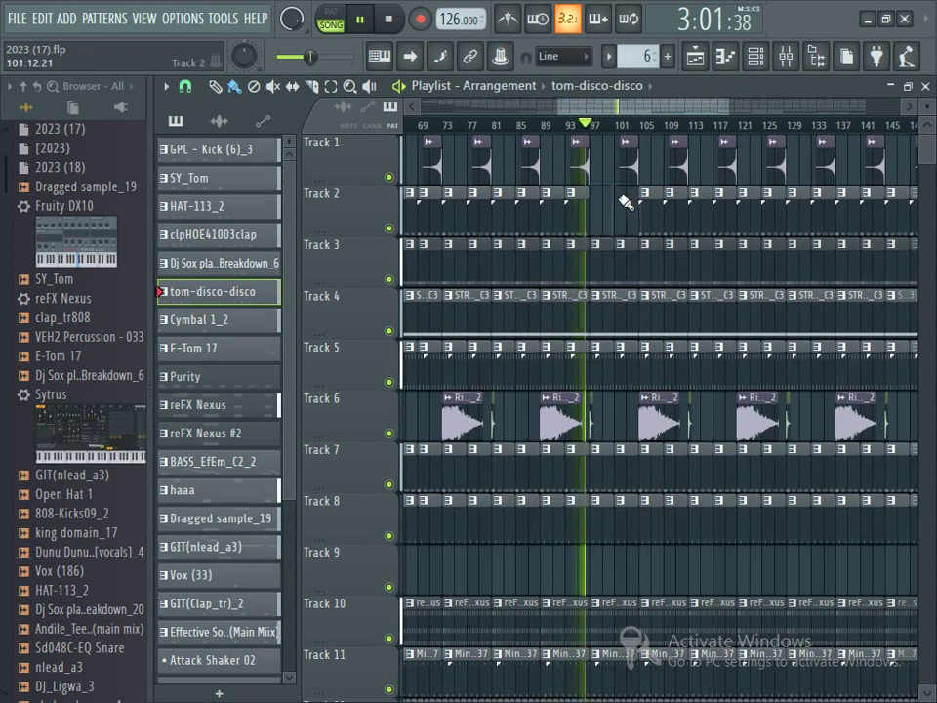
right_click(612, 265)
right_click(623, 262)
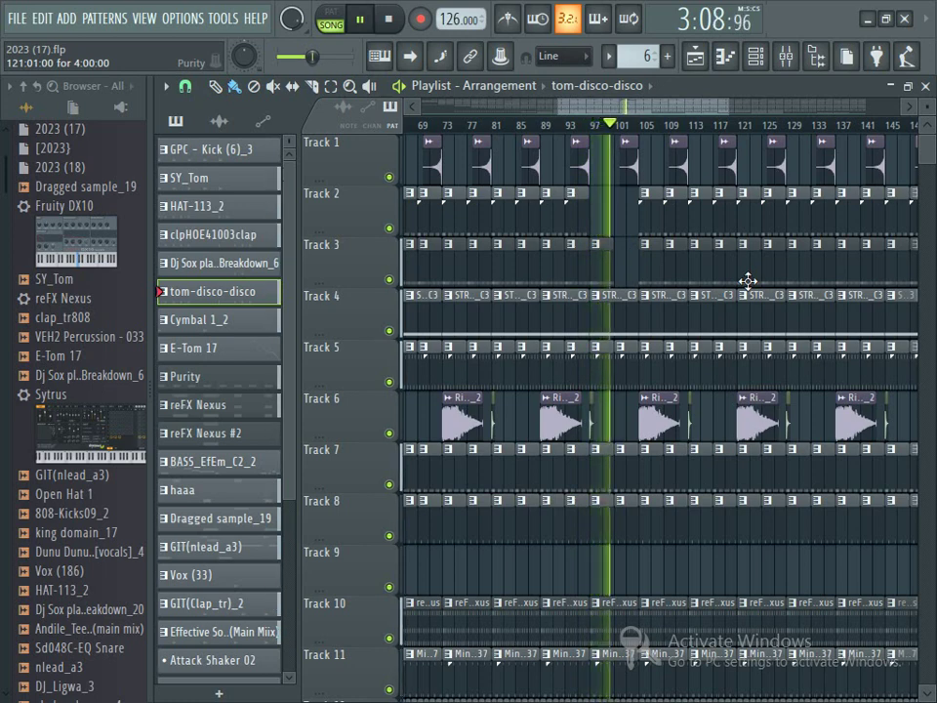
right_click(632, 357)
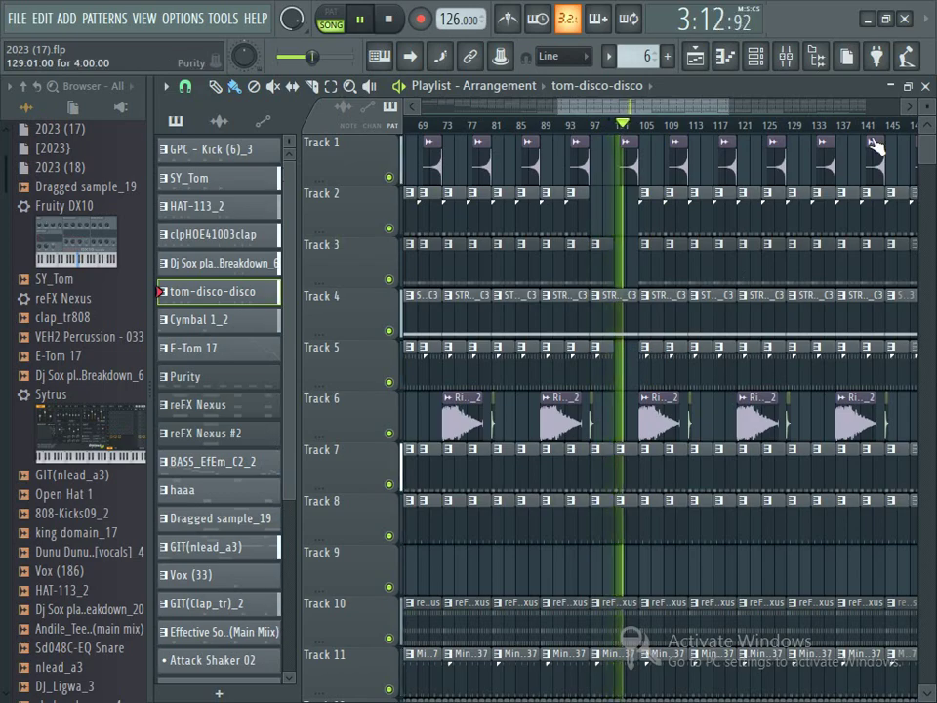
Step: Check the lower tracks around bar 103, and delete the Track 2 clips at bars 105 and 109
left_click_drag(926, 151, 933, 176)
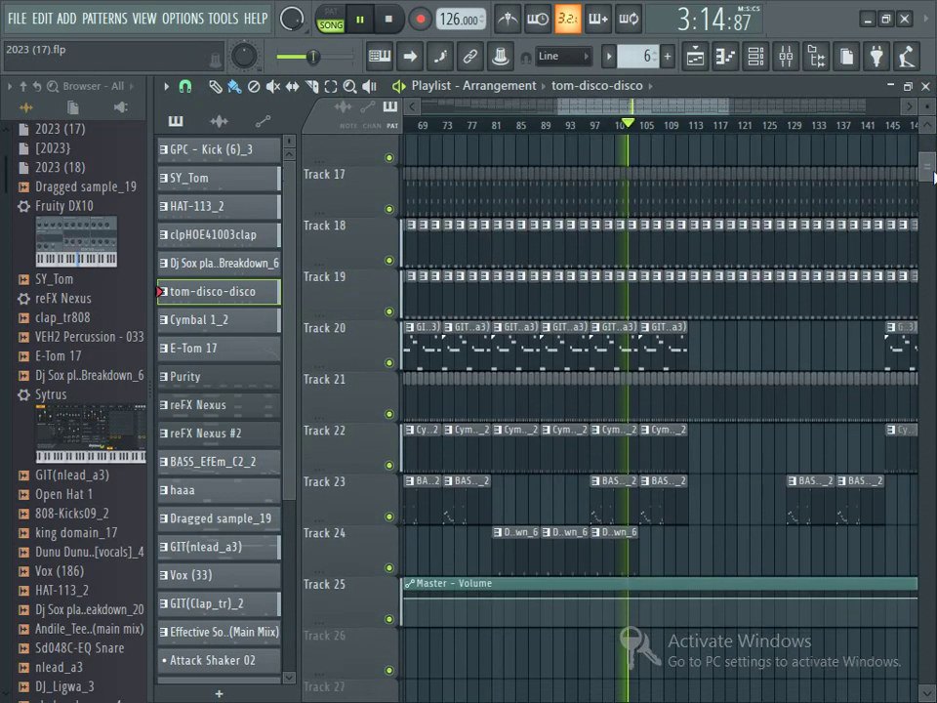
scroll(934, 176, "down", 4)
scroll(934, 176, "up", 20)
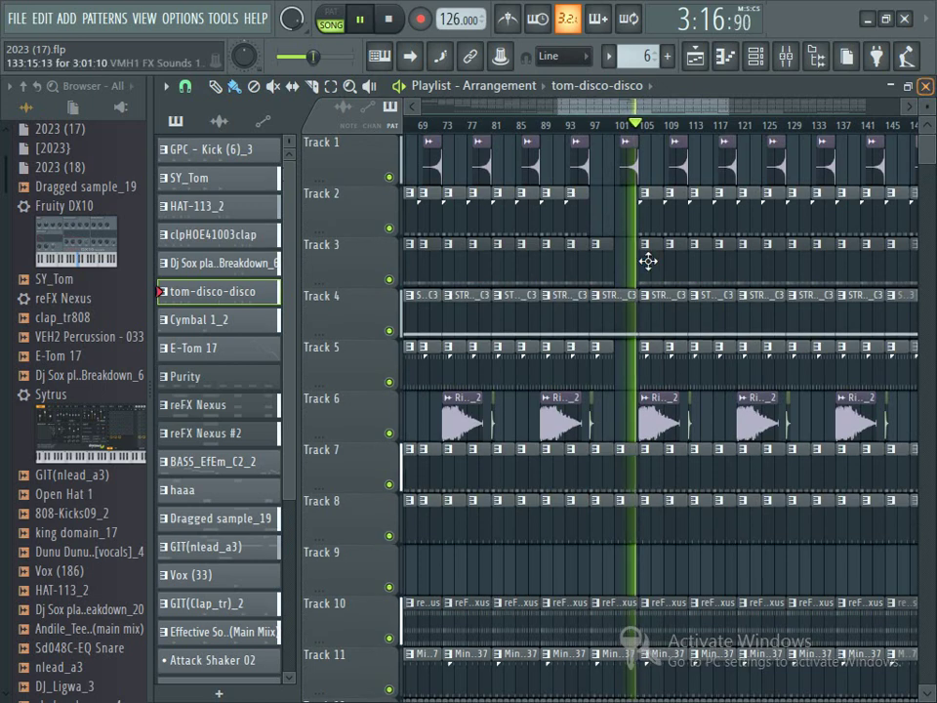
right_click(672, 215)
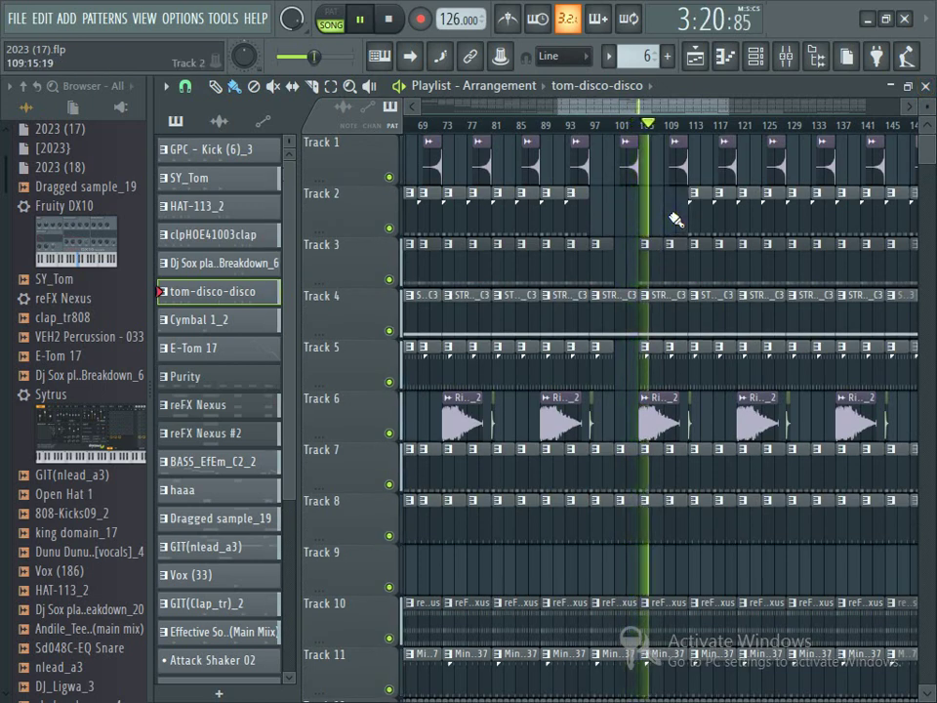
Step: Follow the playback past bar 113 and save the project with the edited arrangement
left_click_drag(650, 110, 680, 108)
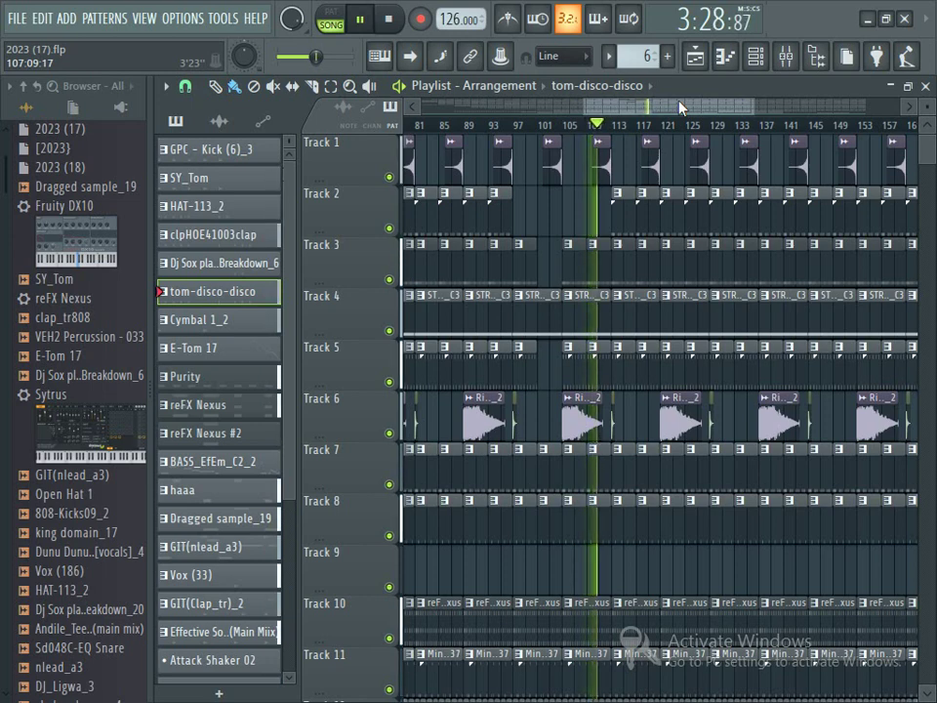
left_click_drag(679, 103, 698, 104)
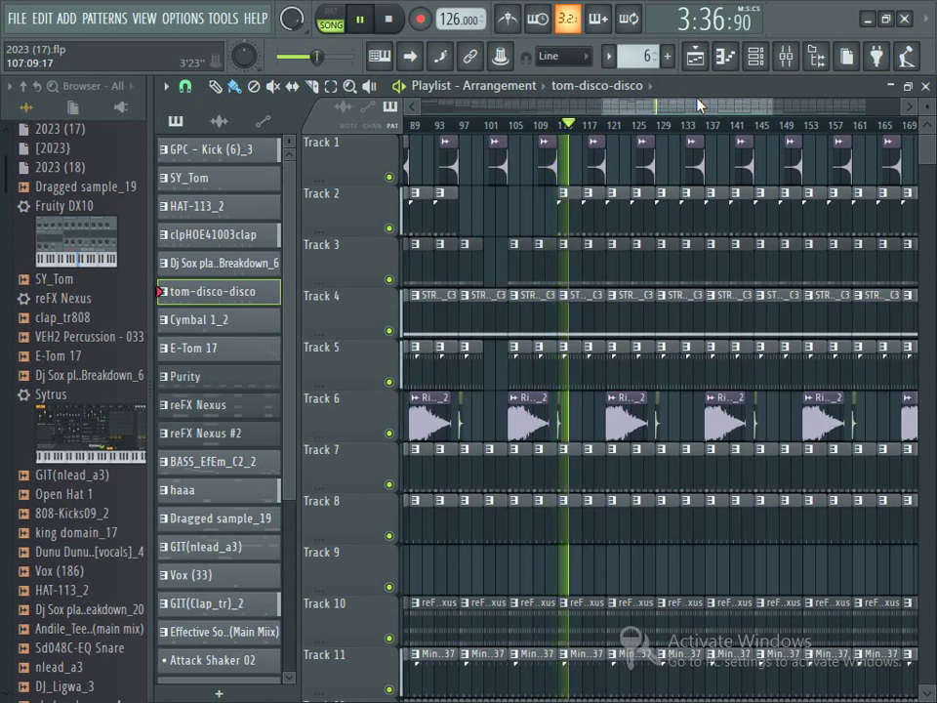
left_click(700, 105)
left_click_drag(699, 105, 719, 102)
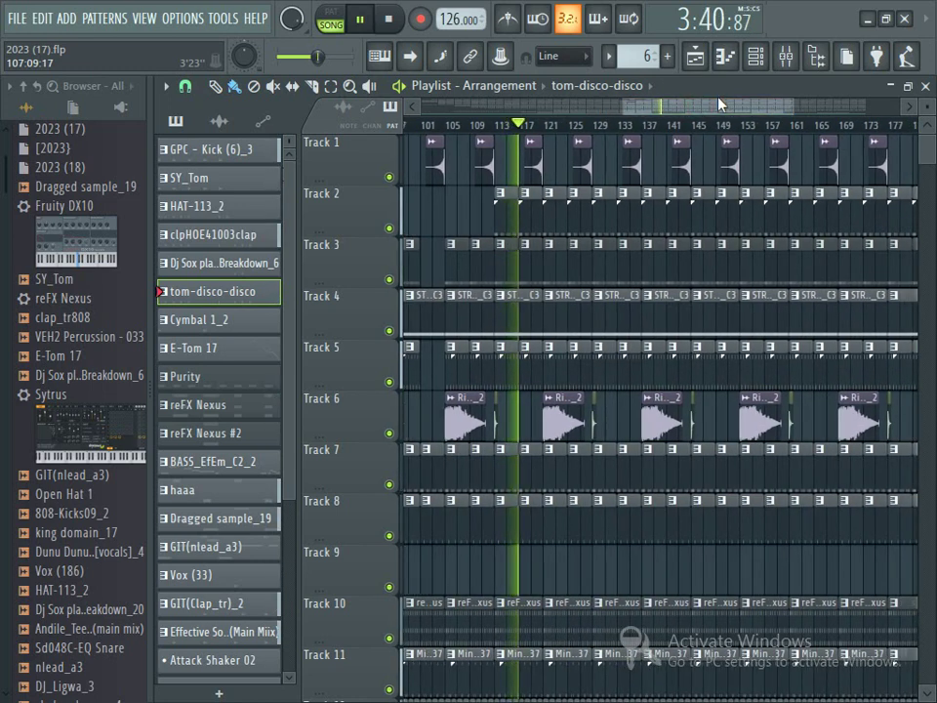
key("ctrl+s")
Step: Examine the rest of the arrangement to the song's end, including the lead, bass and Master - Volume automation clips
left_click_drag(738, 108, 748, 107)
scroll(659, 420, "down", 15)
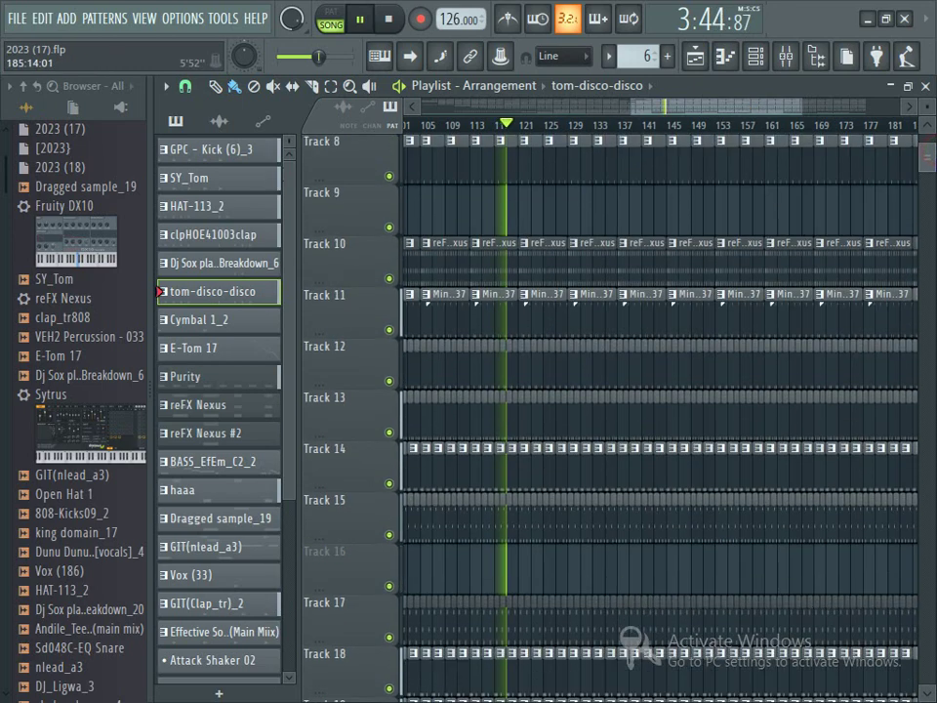
scroll(659, 419, "up", 1)
scroll(659, 420, "up", 2)
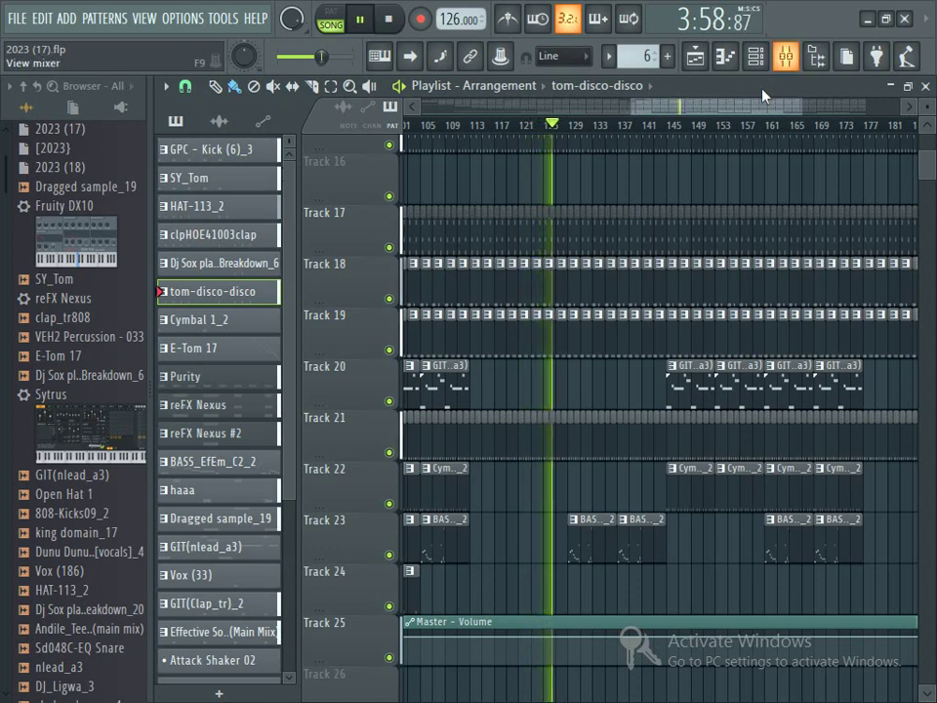
left_click_drag(757, 109, 788, 110)
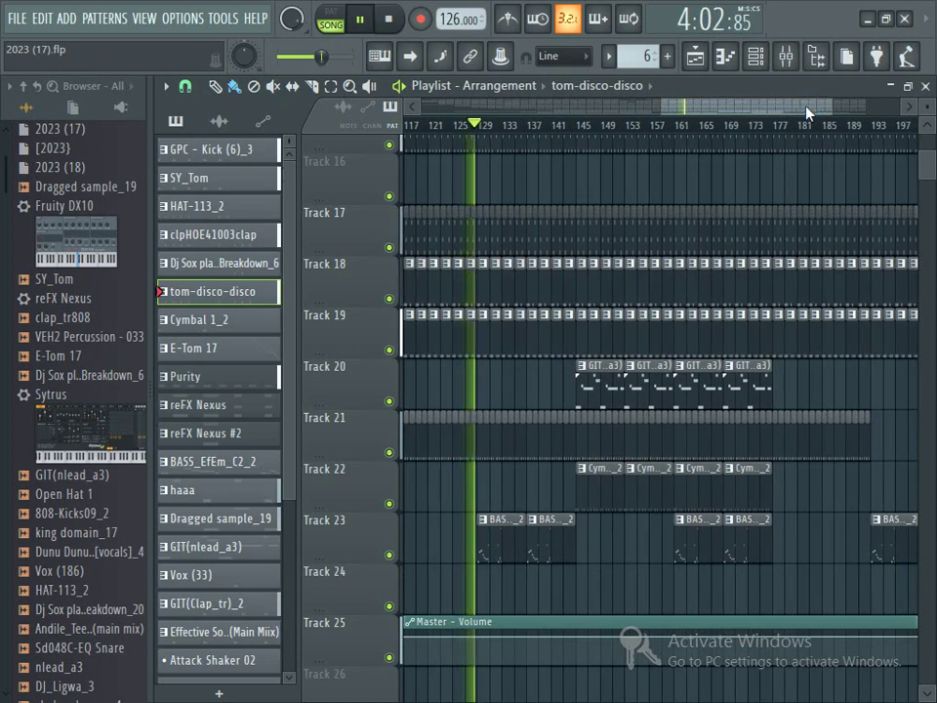
left_click_drag(832, 109, 860, 110)
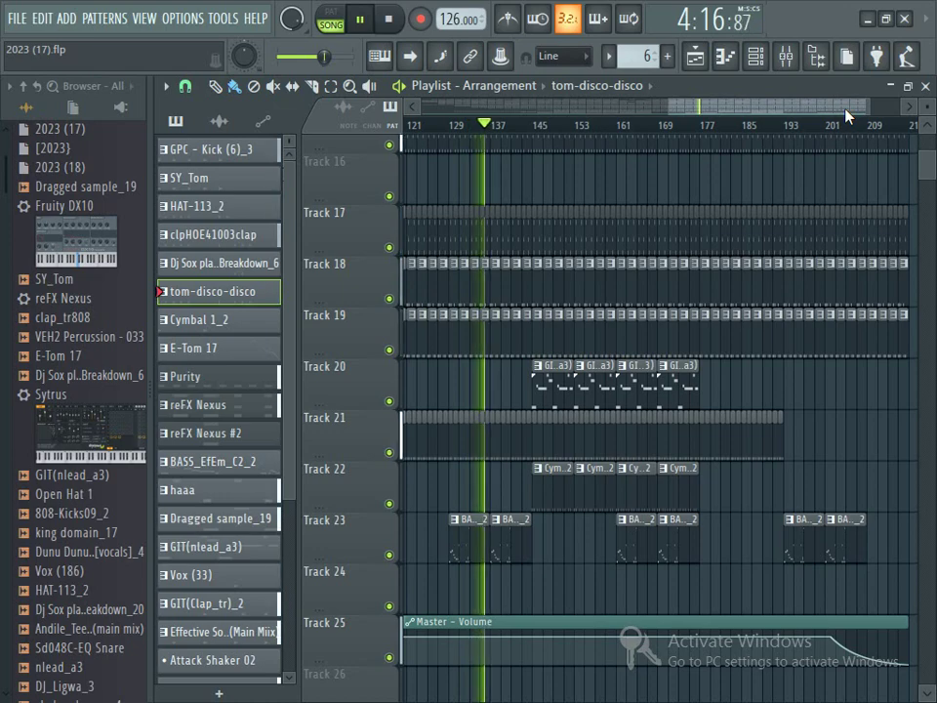
left_click_drag(830, 110, 825, 113)
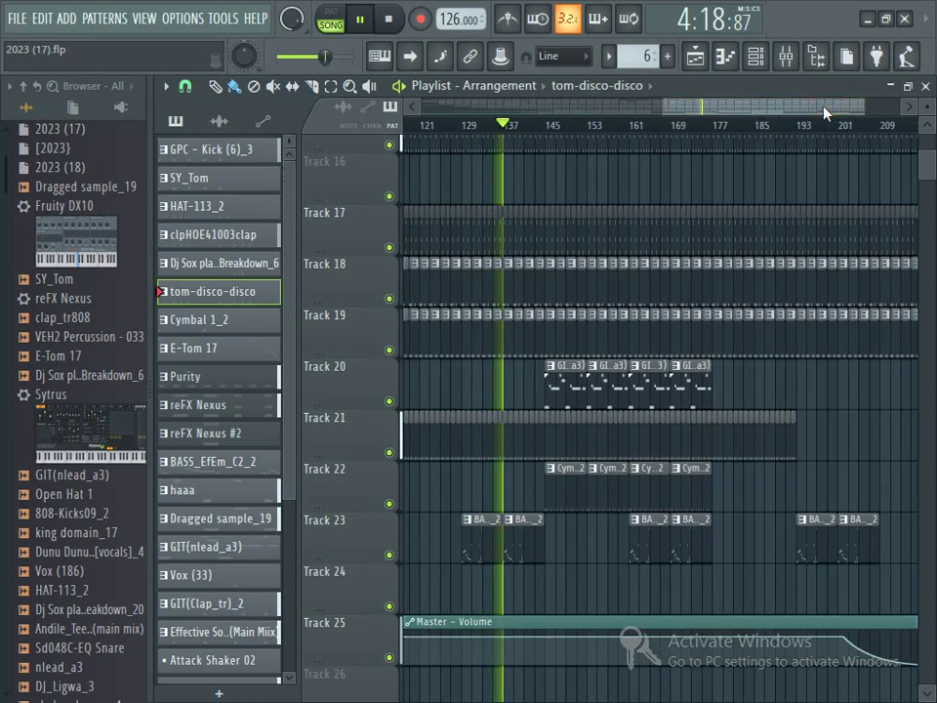
left_click_drag(927, 167, 930, 146)
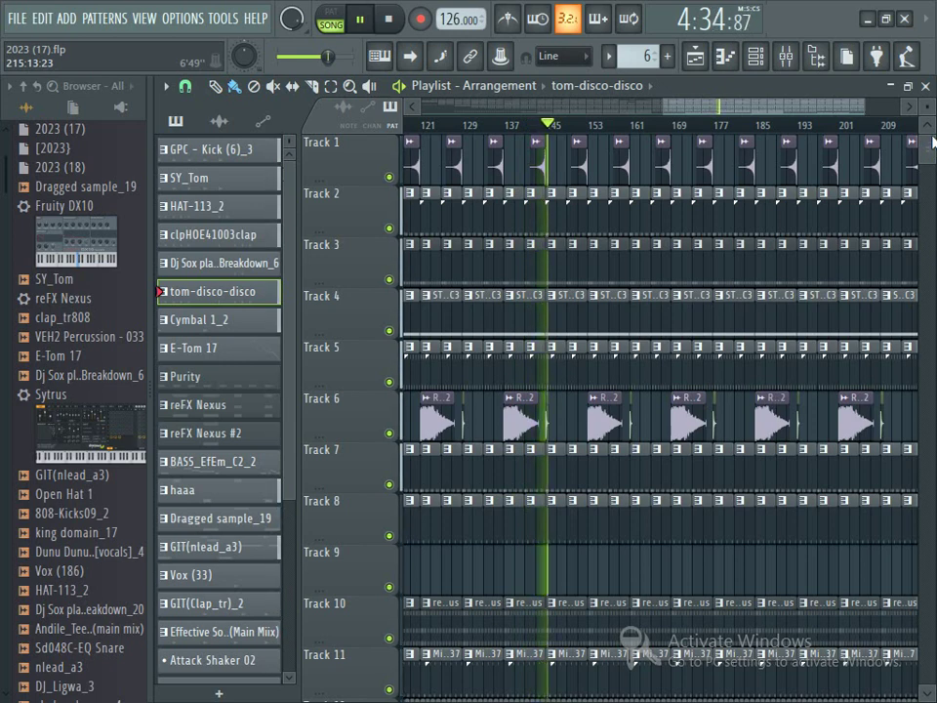
left_click_drag(786, 106, 843, 105)
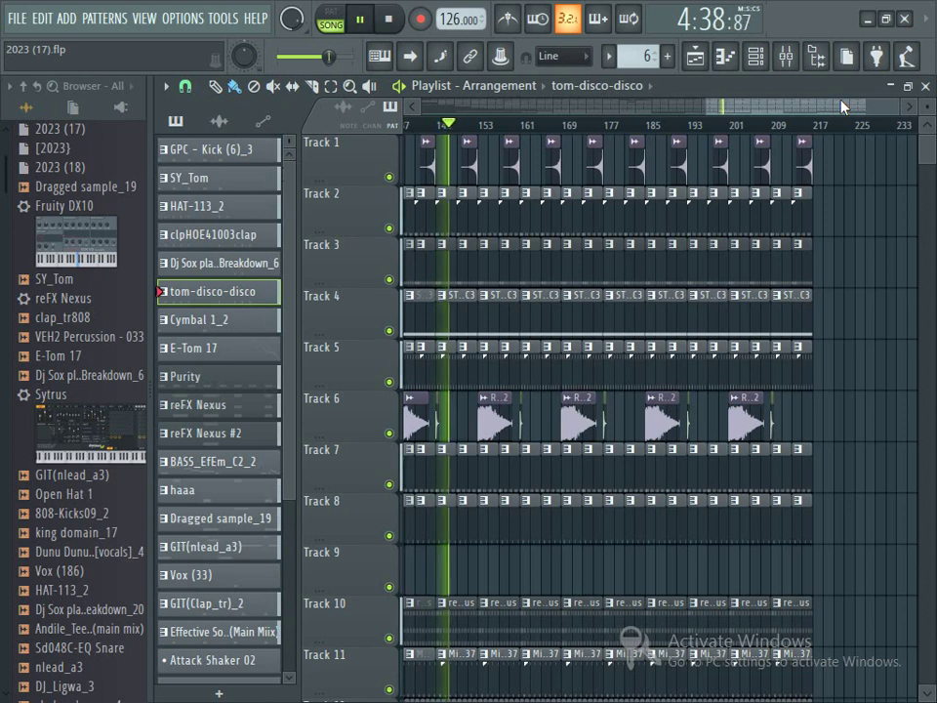
Step: Inspect the Fruity parametric EQ 2 settings on the reFX Nexus mixer track and close the plugin
left_click(787, 56)
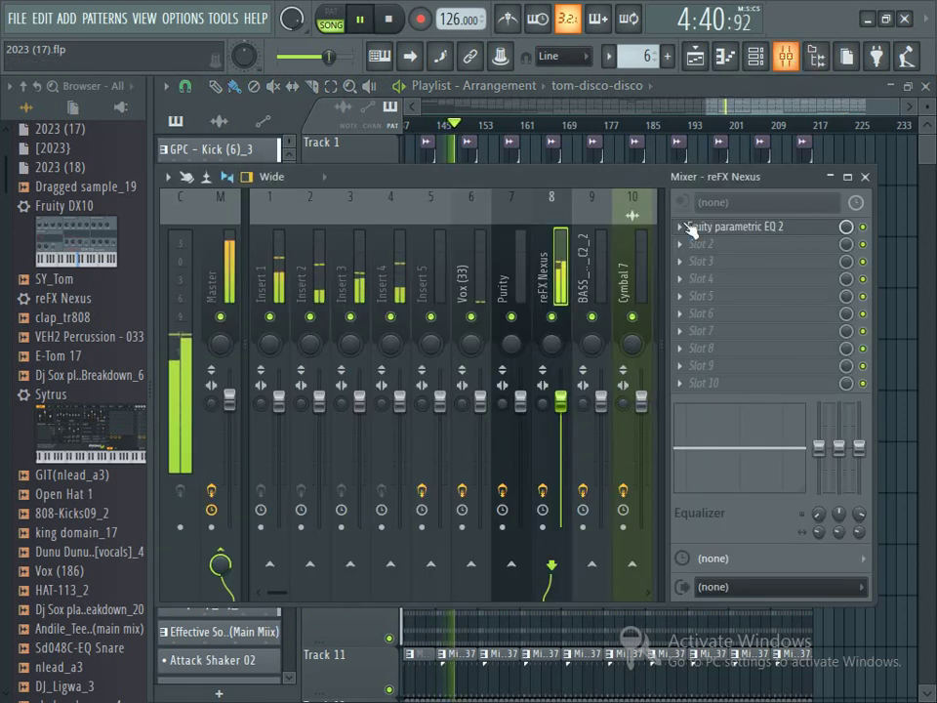
left_click(761, 229)
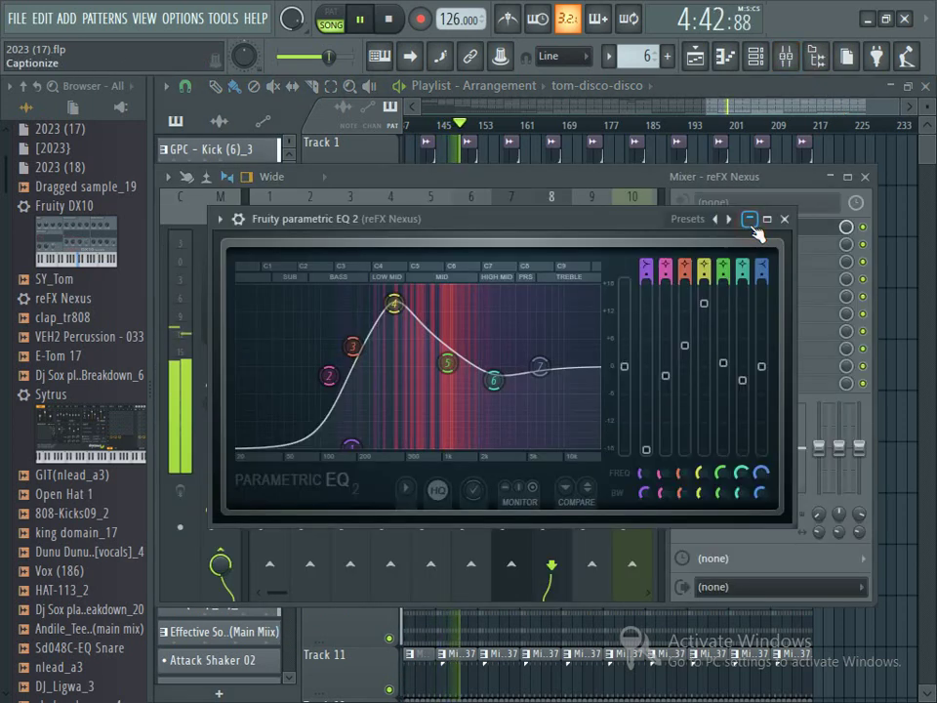
left_click(784, 219)
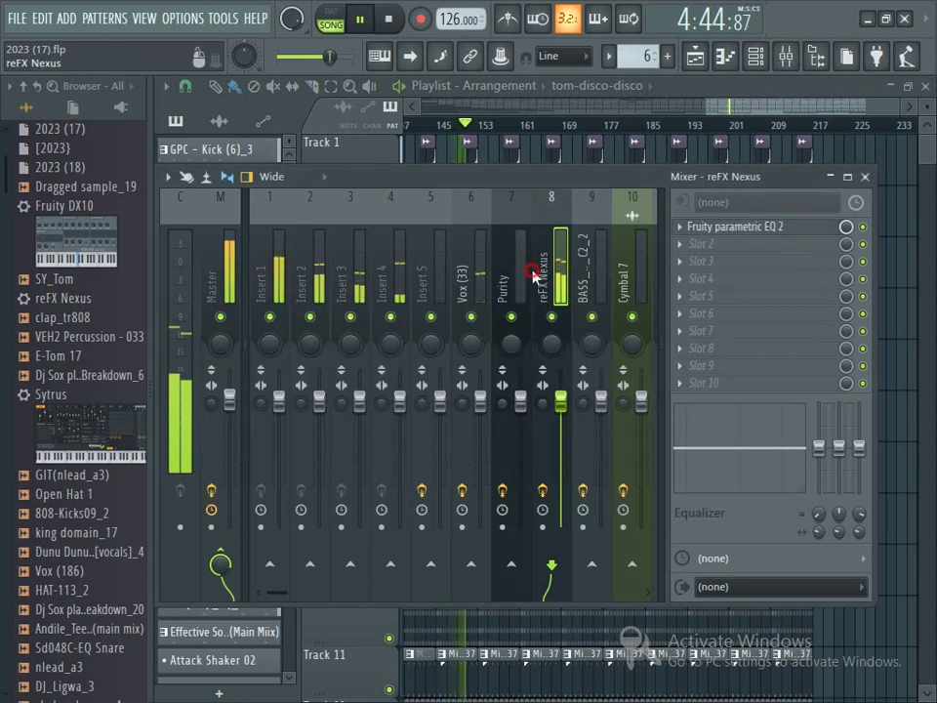
Step: Look at the Purity mixer track's effects and inspect the Fruity Reeverb 2 settings on the Vox (33) track
left_click(511, 277)
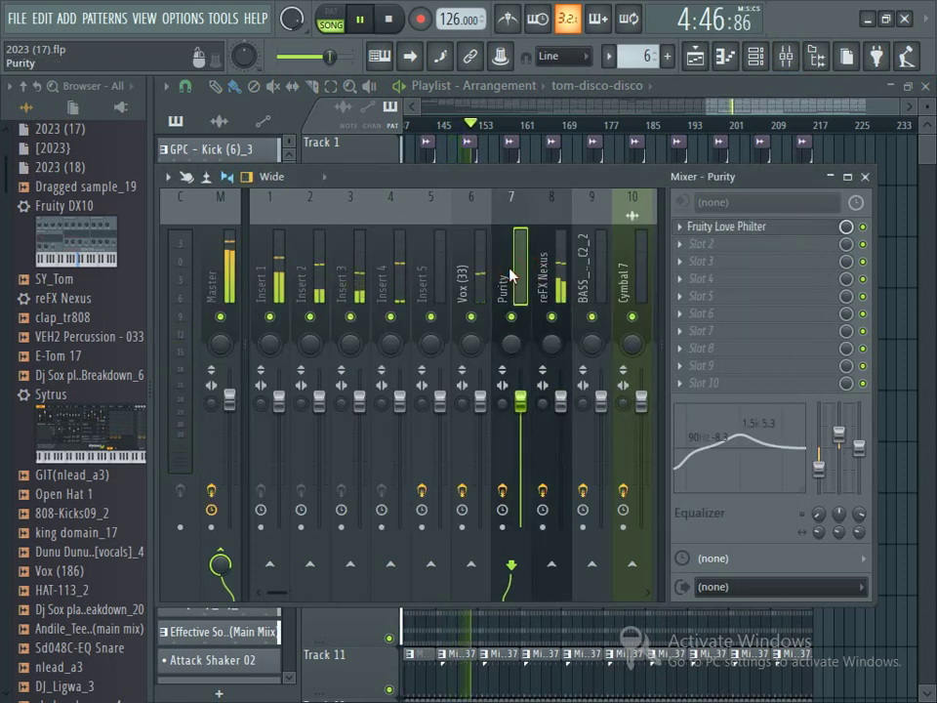
left_click(476, 273)
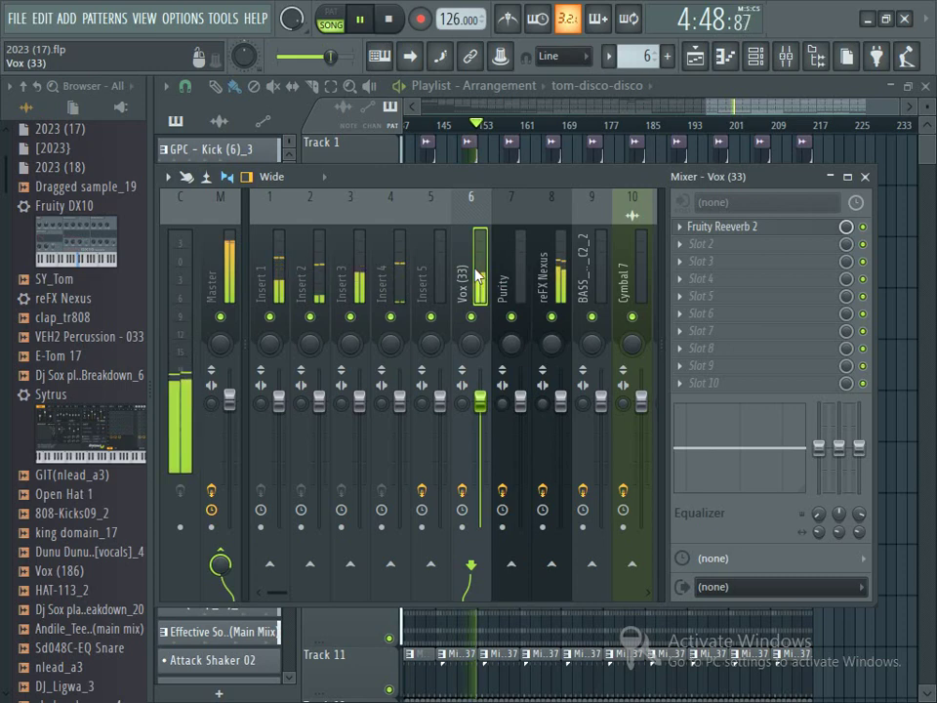
left_click(737, 234)
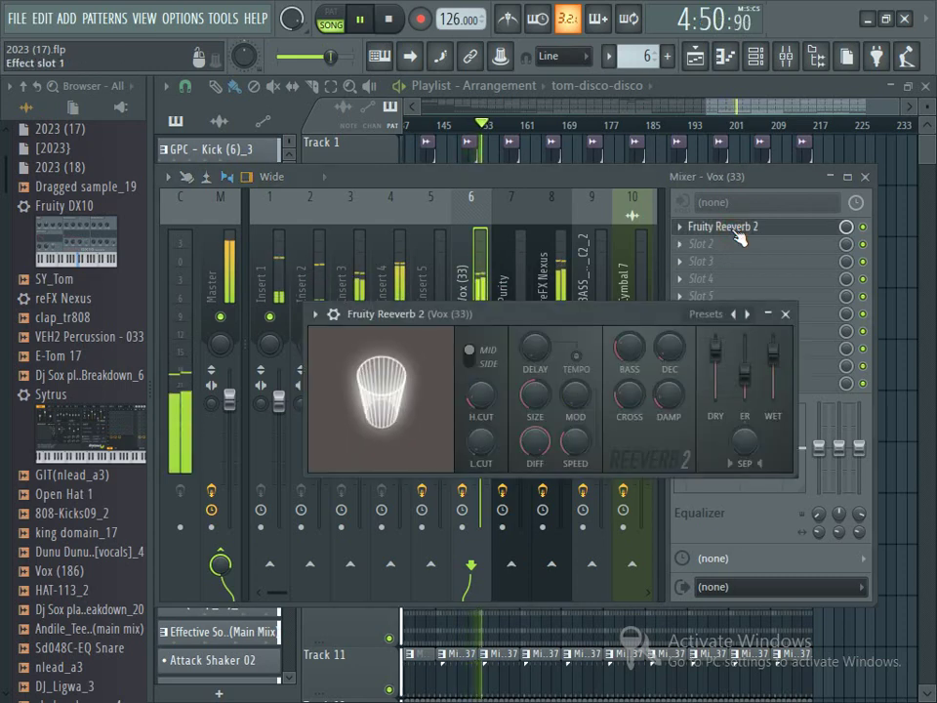
left_click(736, 234)
Step: Inspect the Fruity Love Philter on the Purity mixer track and close the plugin
left_click(508, 278)
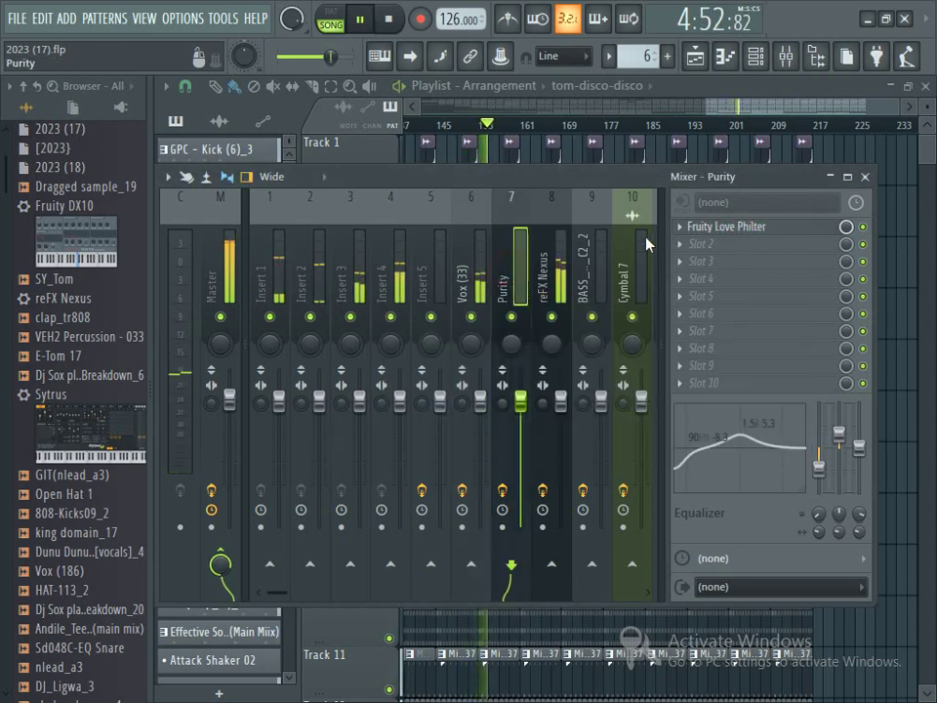
left_click(751, 230)
left_click(772, 172)
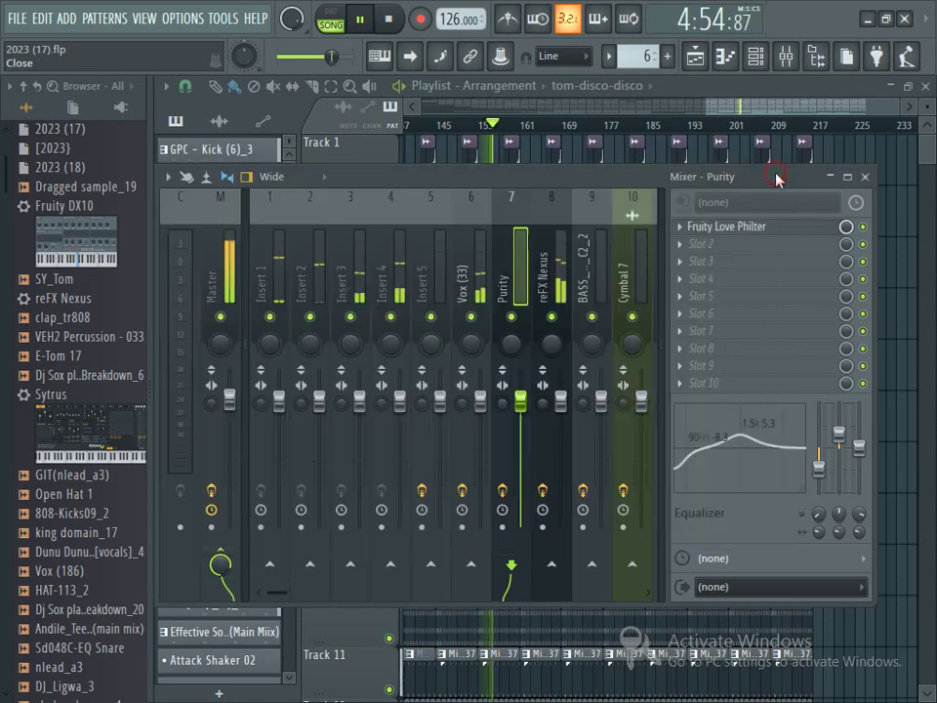
Step: Look at the effect slots and equalizer of the Insert 4, Insert 3, Insert 2 and Insert 1 mixer tracks
left_click(398, 283)
left_click(350, 273)
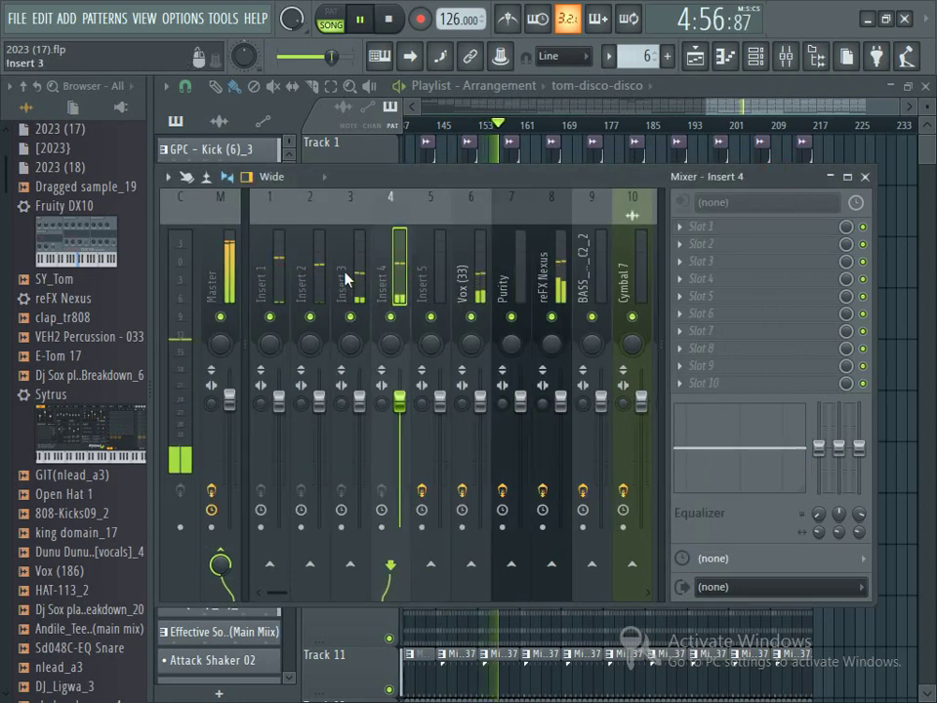
left_click(320, 278)
left_click(276, 279)
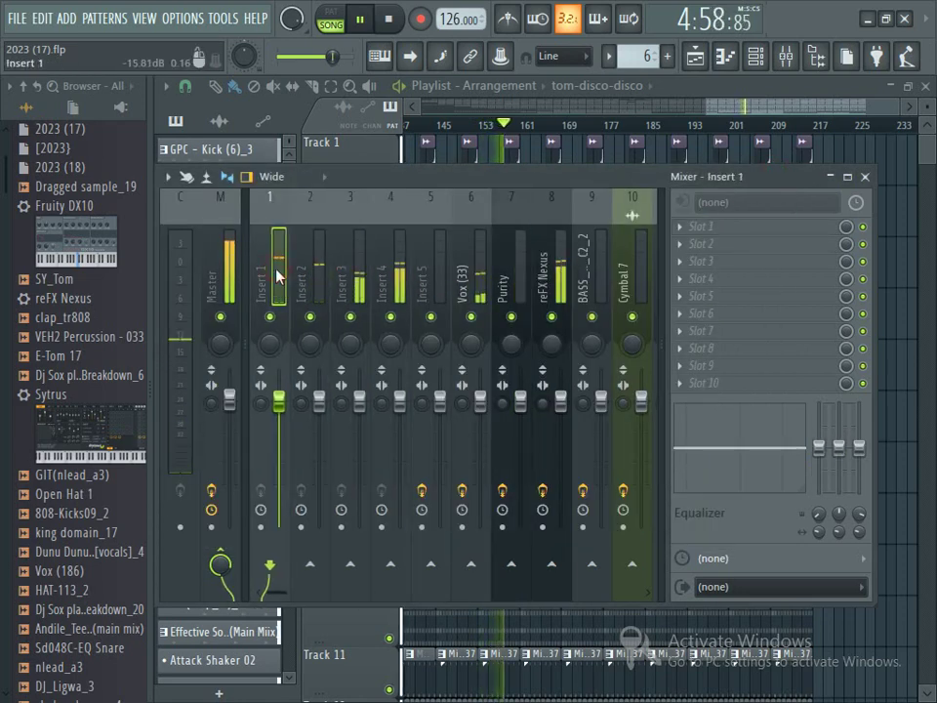
Step: Inspect the Fruity Reeverb 2 settings on the Cymbal 7 mixer track and close the plugin
left_click(634, 272)
left_click(767, 229)
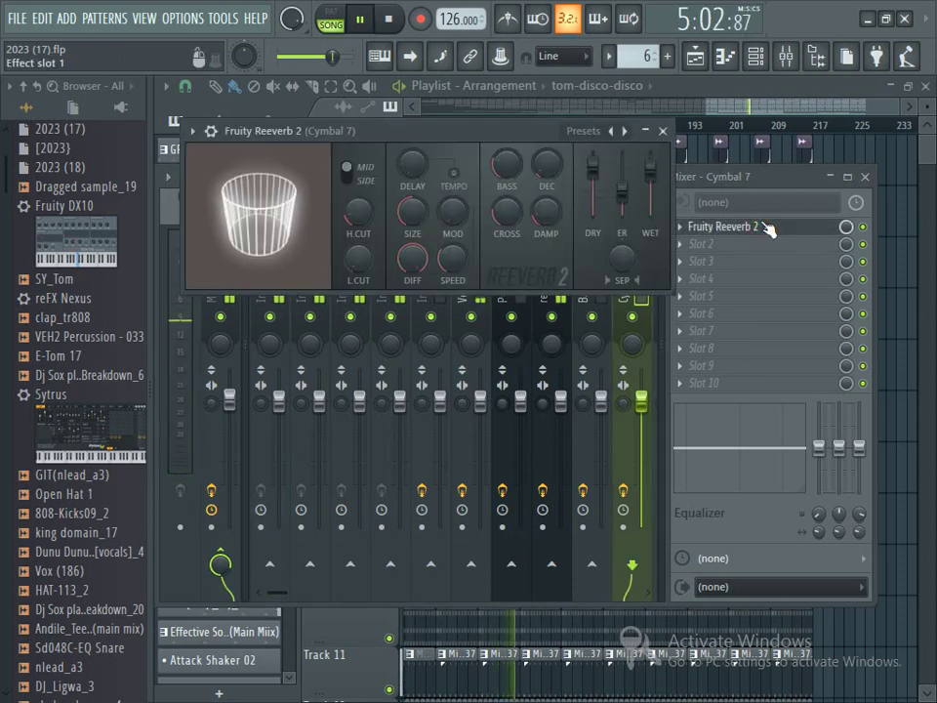
left_click(663, 130)
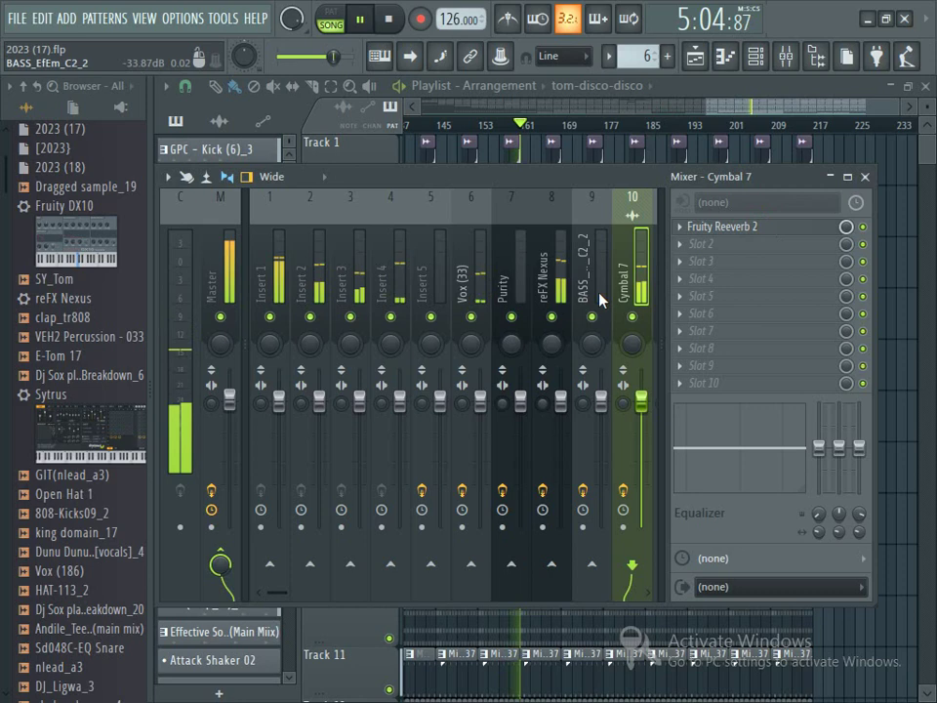
Step: Inspect the Fruity Stereo Enhancer on the BASS_EfEm_C2_2 mixer track, then close the plugin and the mixer
left_click(601, 299)
left_click(742, 229)
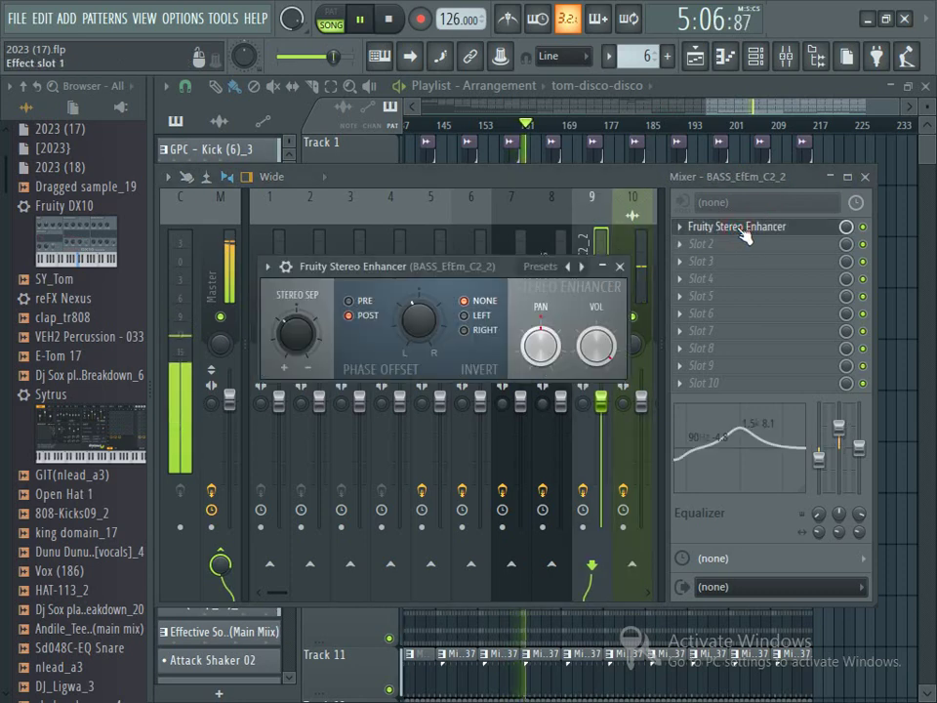
left_click(619, 271)
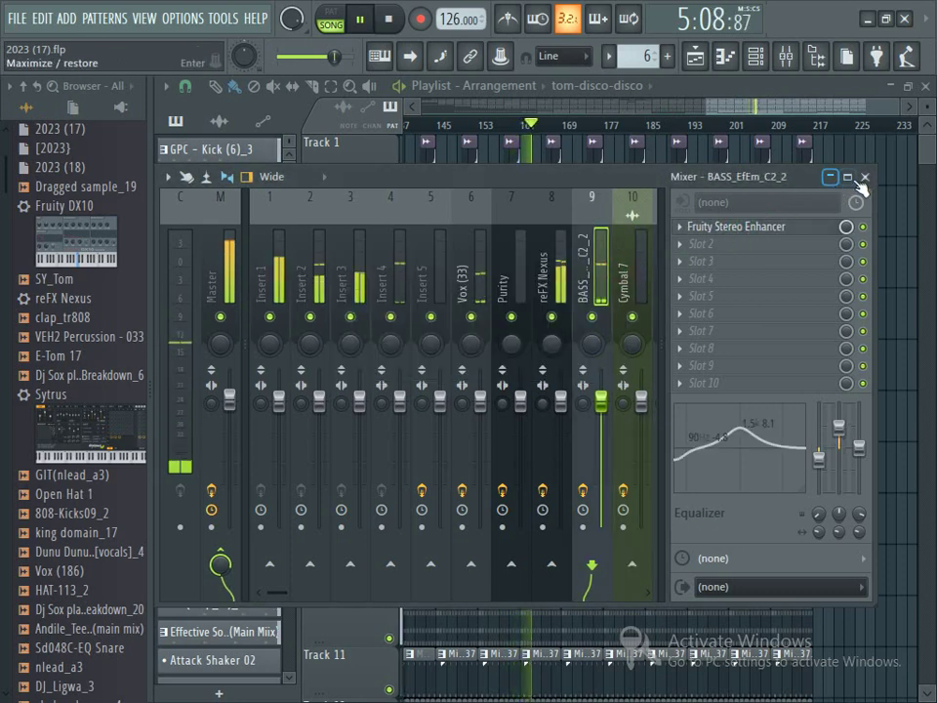
left_click(863, 178)
Step: Reopen the mixer, inspect the Fruity Multiband Compressor on the Master track, and close both windows
left_click(806, 59)
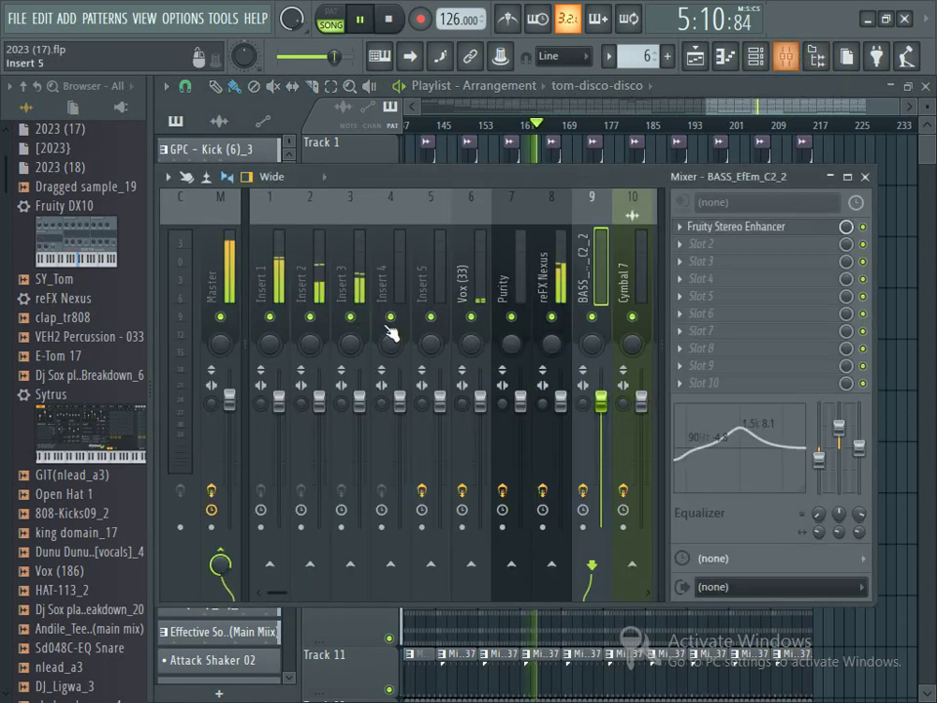
left_click(238, 261)
left_click(730, 239)
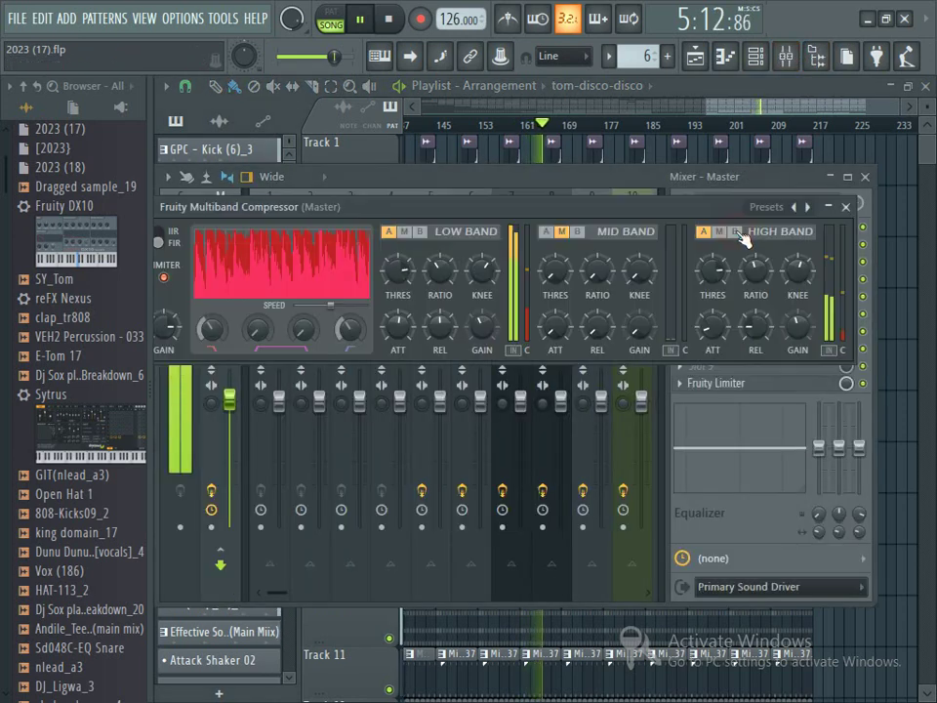
left_click(850, 206)
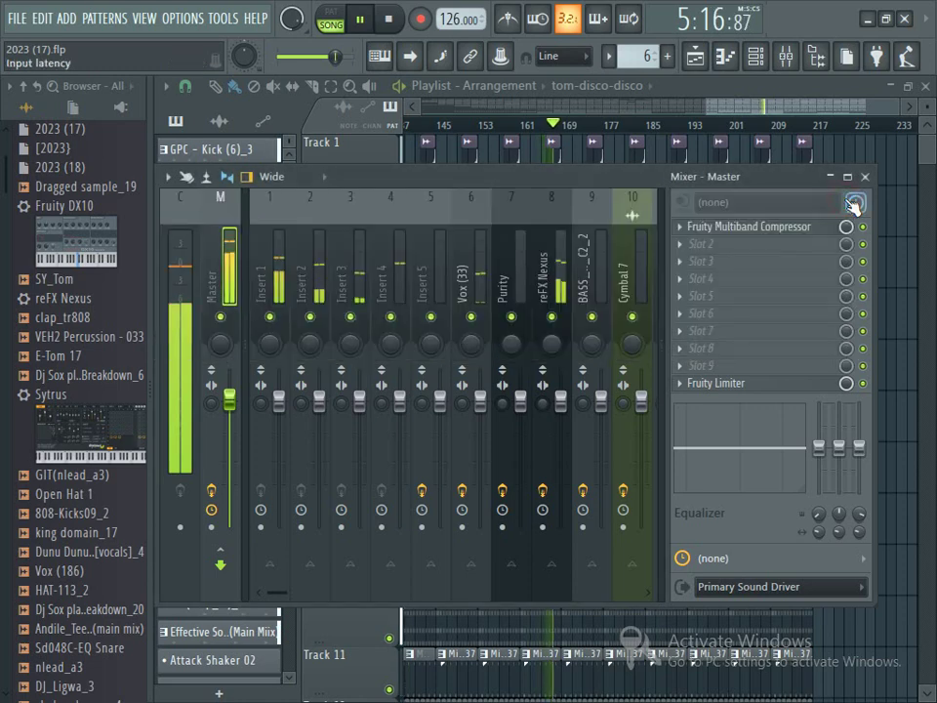
left_click(864, 177)
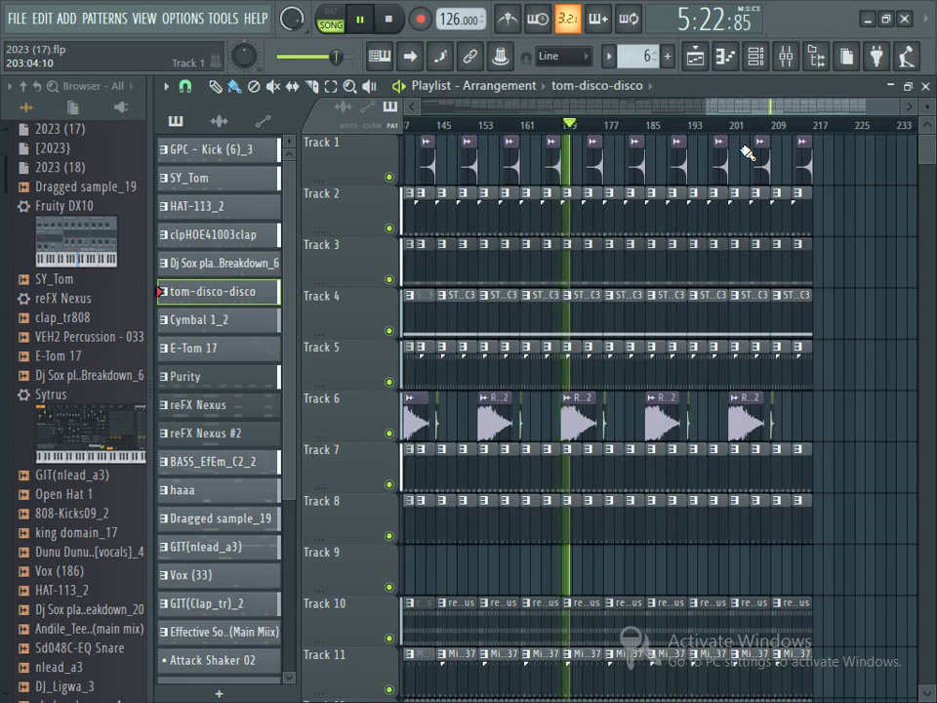
Step: Go through the patterns in the Channel rack and select the E-Tom 17 pattern
scroll(930, 159, "down", 3)
scroll(930, 159, "down", 3)
left_click(754, 56)
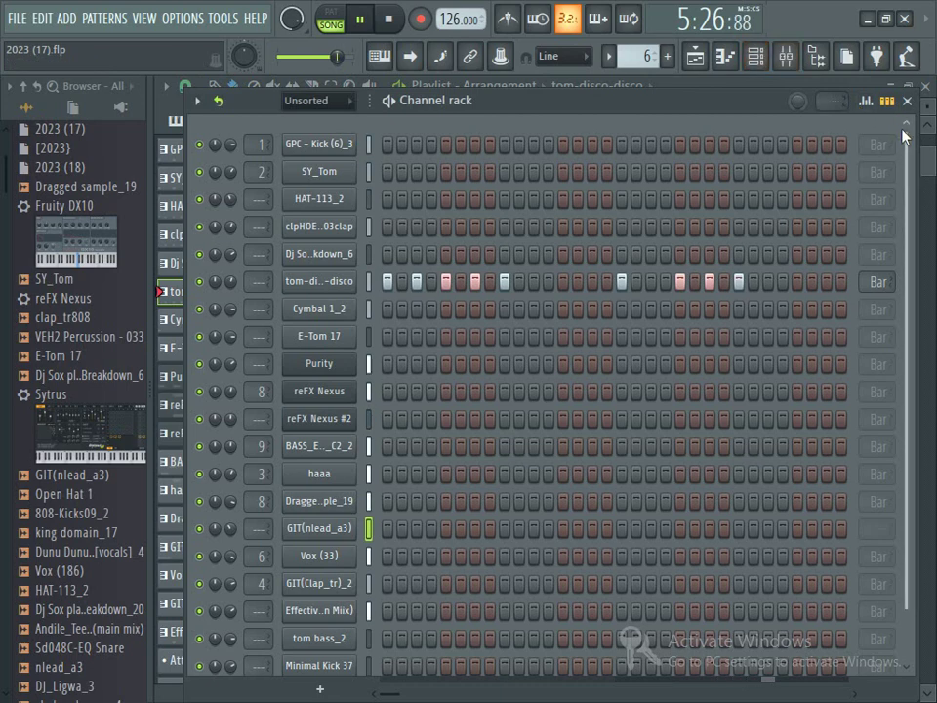
scroll(903, 173, "down", 2)
scroll(645, 59, "up", 4)
scroll(640, 58, "down", 3)
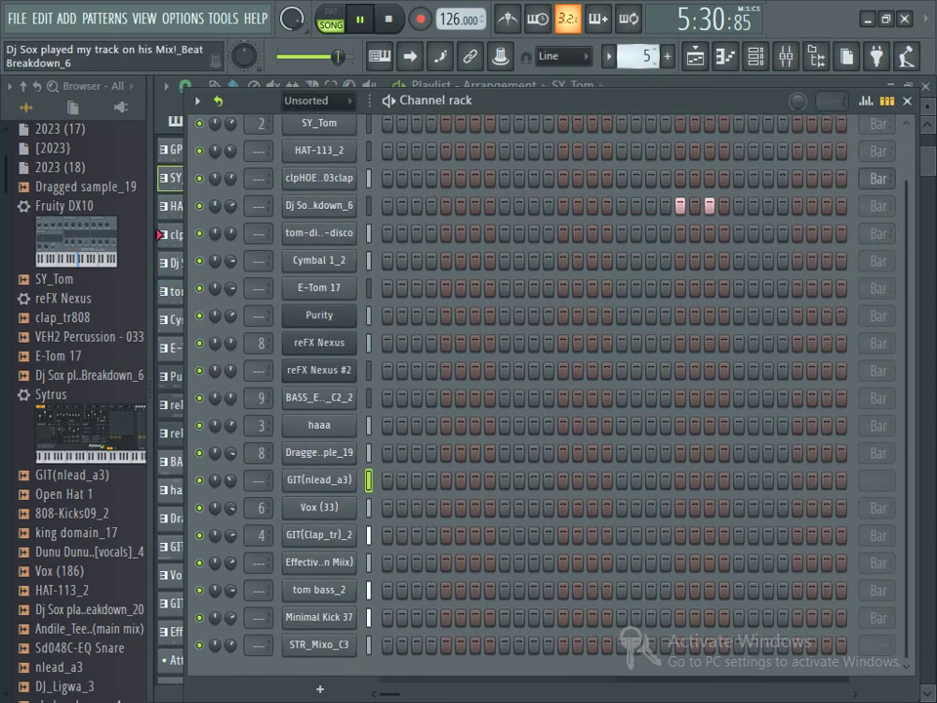
scroll(640, 58, "down", 13)
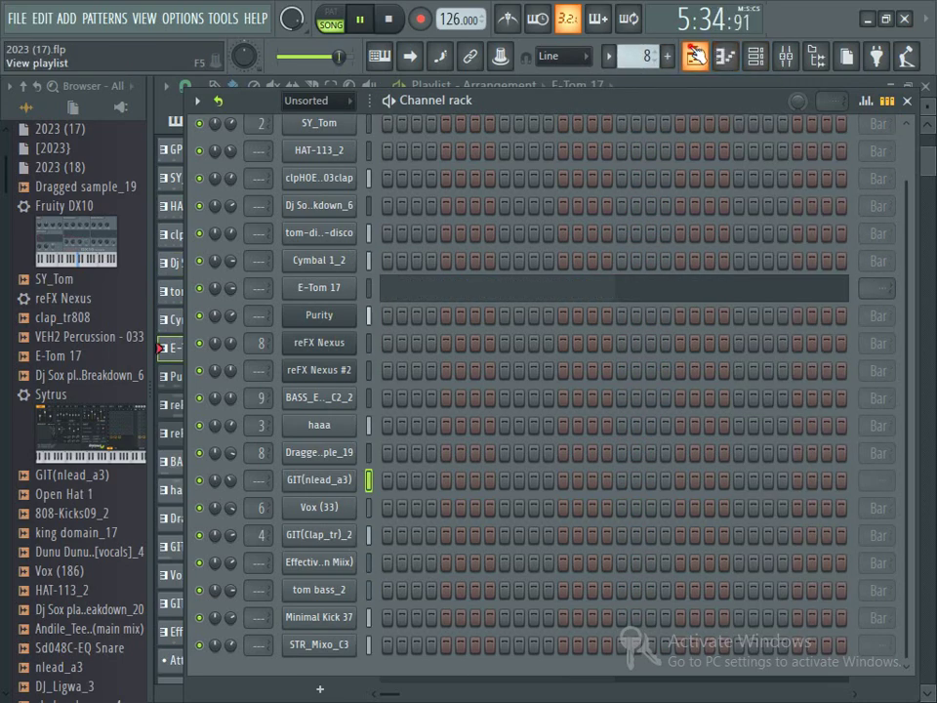
Step: Place E-Tom 17 pattern clips on playlist Track 9 at bars 177, 145 and 193
left_click(694, 55)
left_click_drag(932, 168, 934, 144)
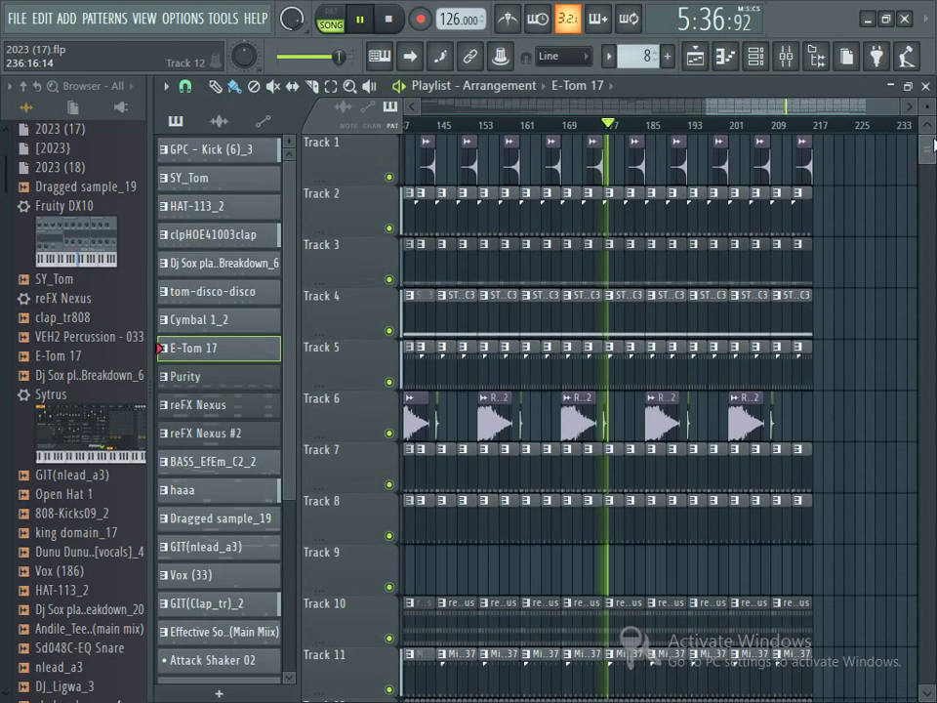
left_click_drag(688, 566, 622, 566)
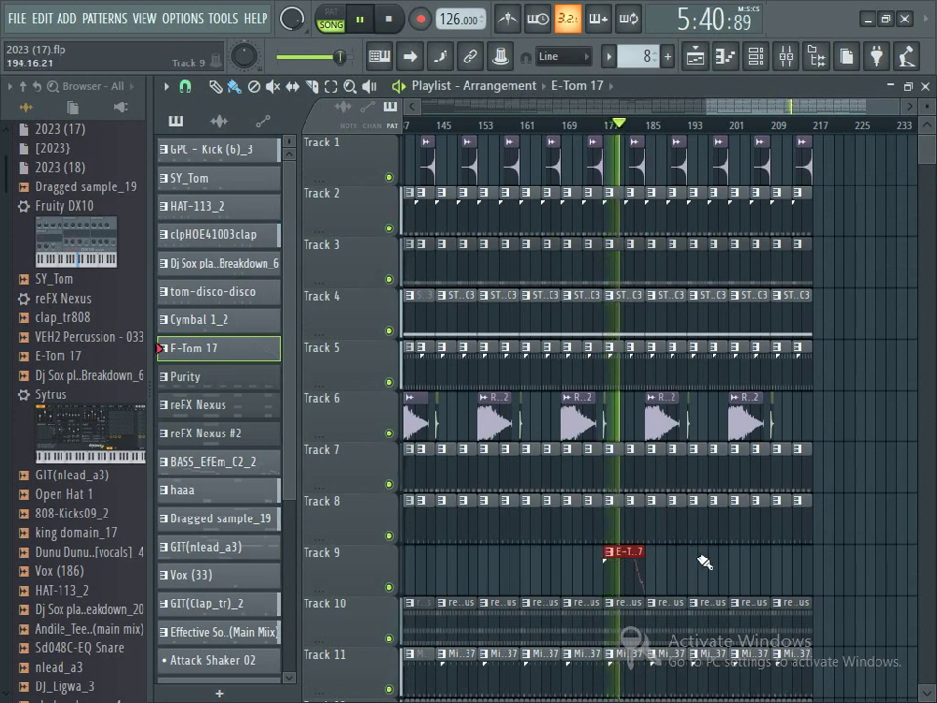
left_click_drag(766, 106, 712, 115)
left_click_drag(535, 590, 550, 580)
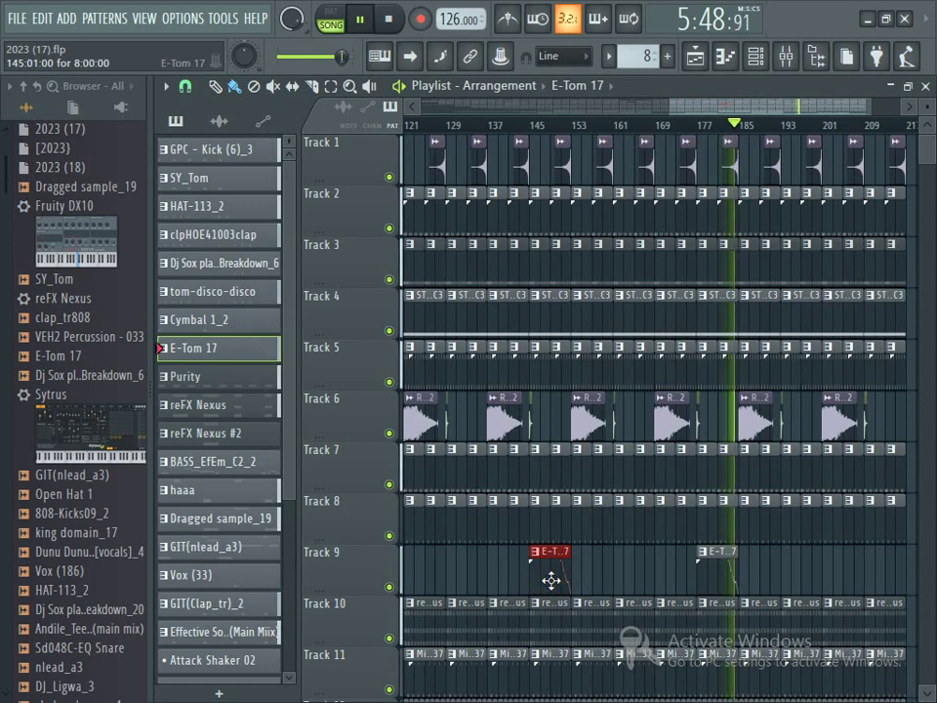
left_click_drag(825, 571, 803, 573)
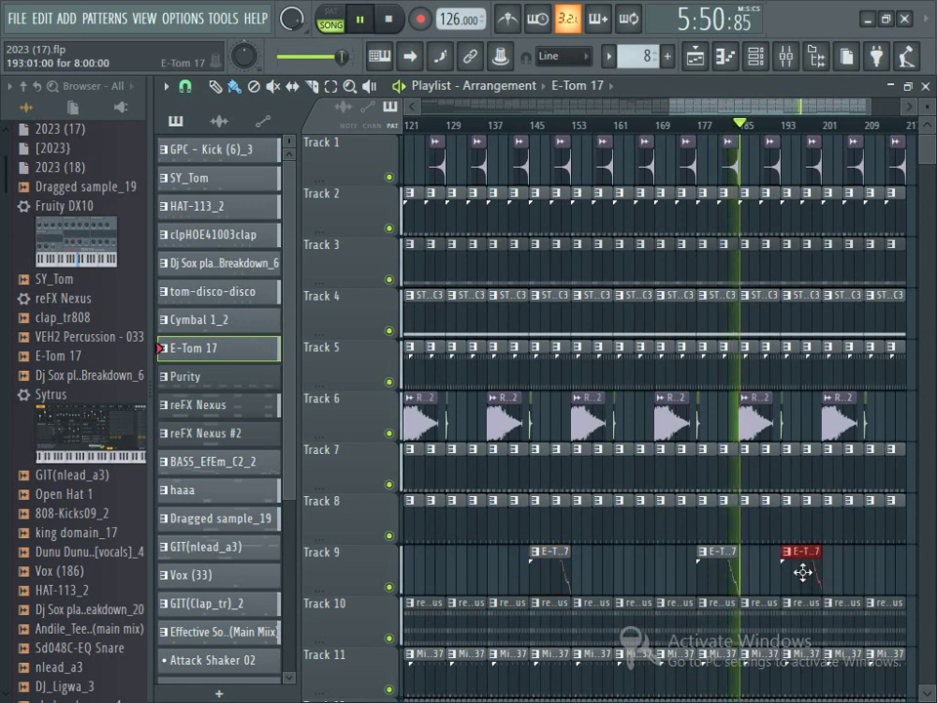
Step: Add two more E-Tom 17 clips on Track 9 at bars 209 and 161
left_click_drag(741, 110, 822, 110)
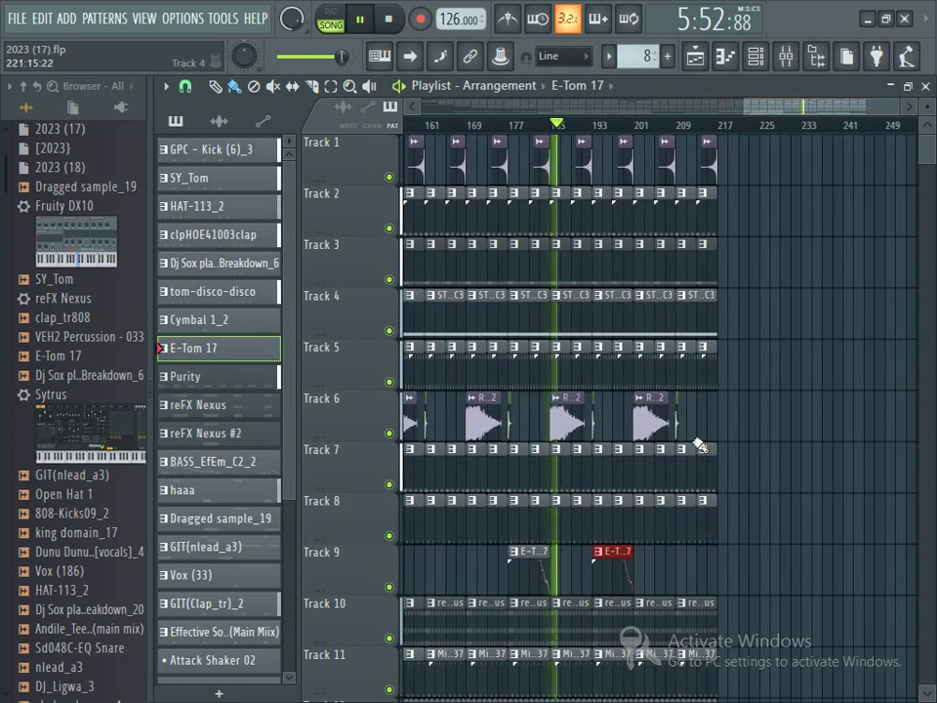
left_click(681, 587)
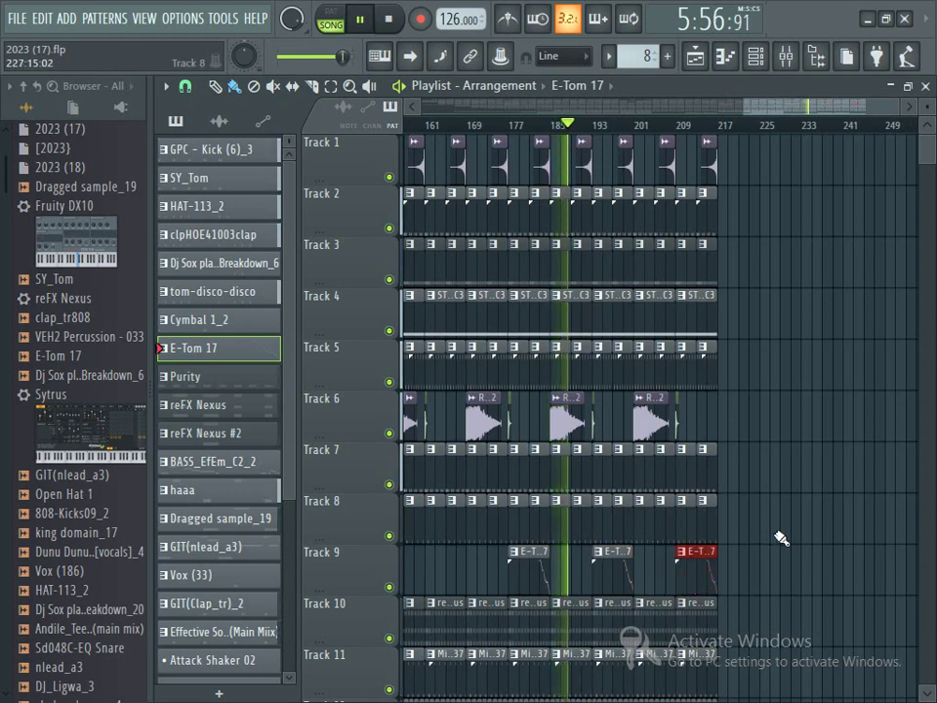
left_click_drag(792, 110, 760, 111)
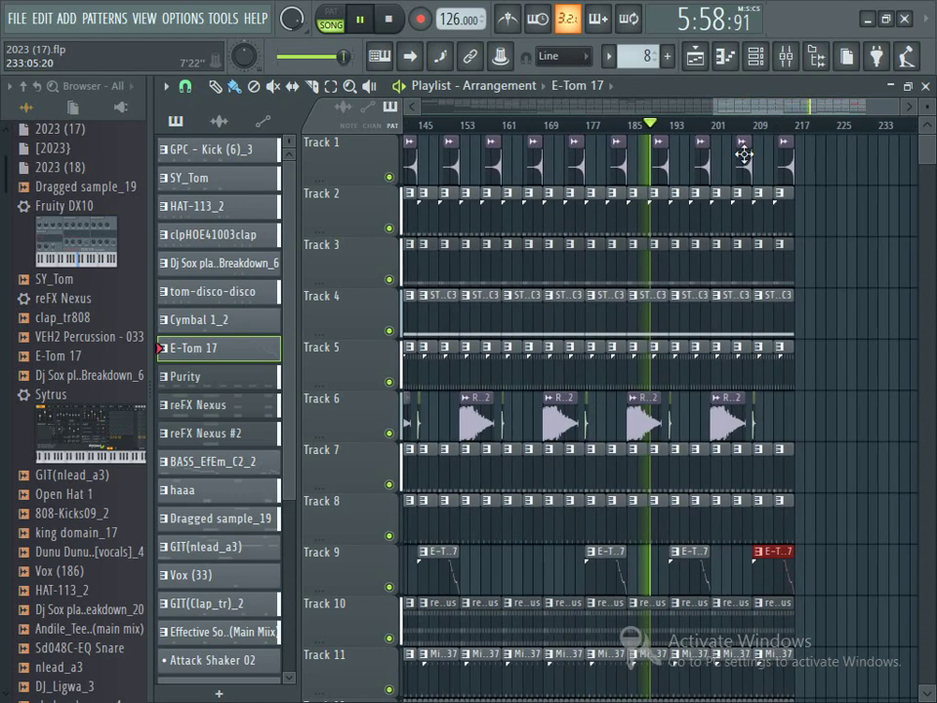
left_click(503, 575)
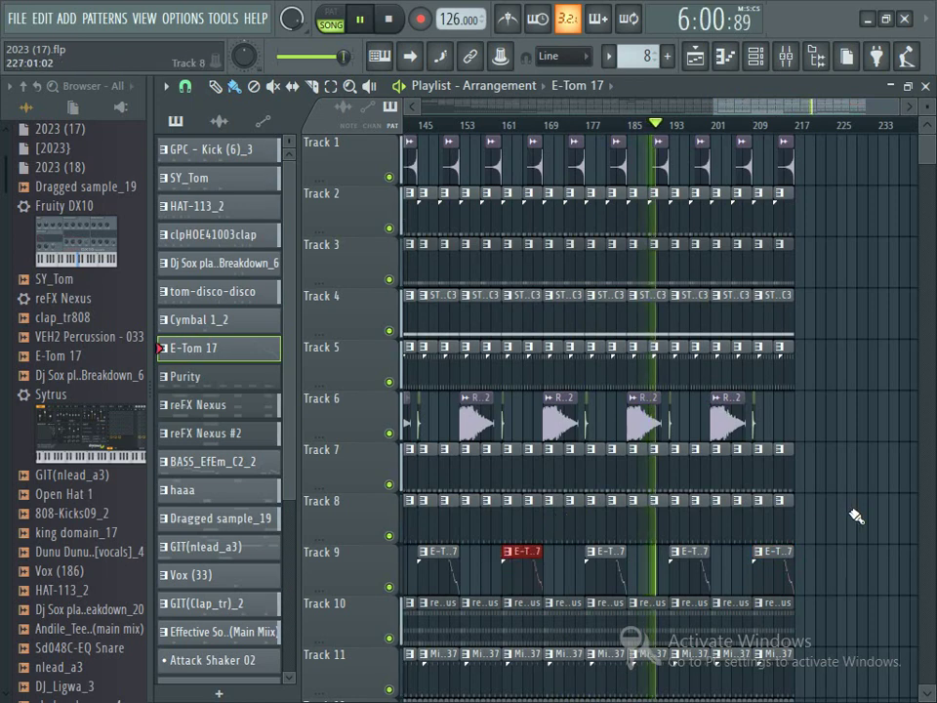
Step: Examine the arrangement's final section up to bar 217, from the upper tracks down to the bass clips and Master - Volume automation
mouse_move(812, 105)
left_mouse_down()
mouse_move(792, 105)
mouse_move(812, 106)
left_mouse_up()
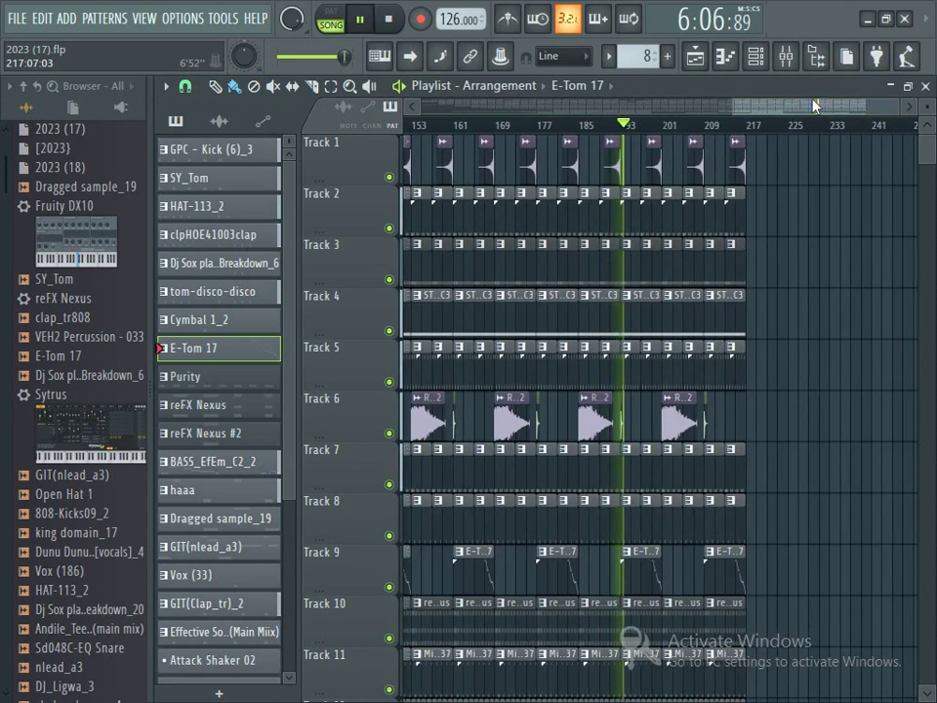
left_click_drag(740, 112, 838, 115)
left_click(837, 115)
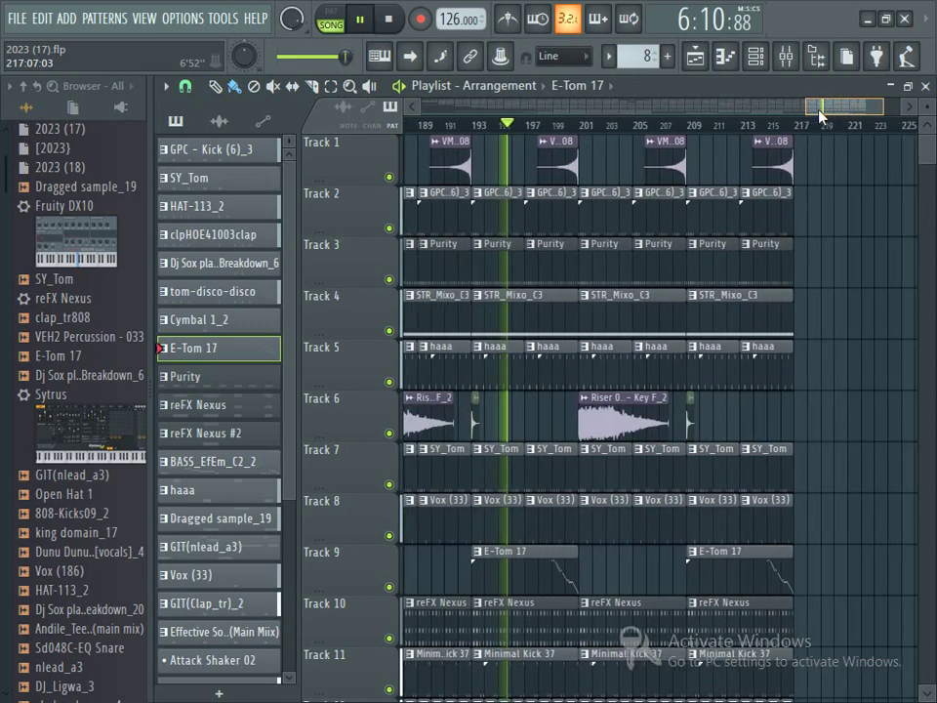
scroll(871, 117, "down", 3)
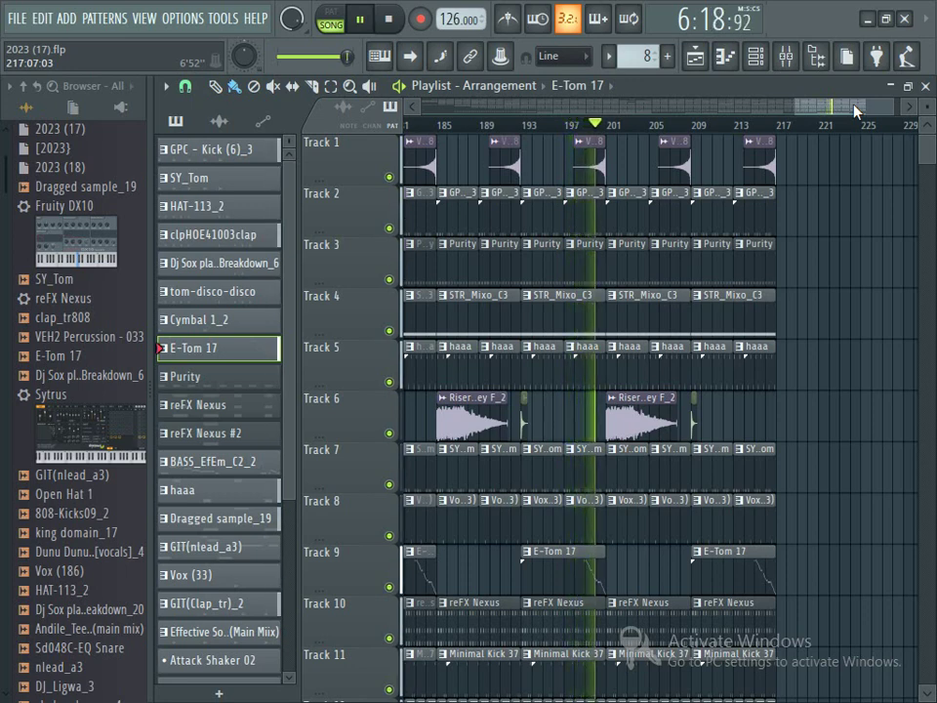
left_click_drag(854, 111, 851, 110)
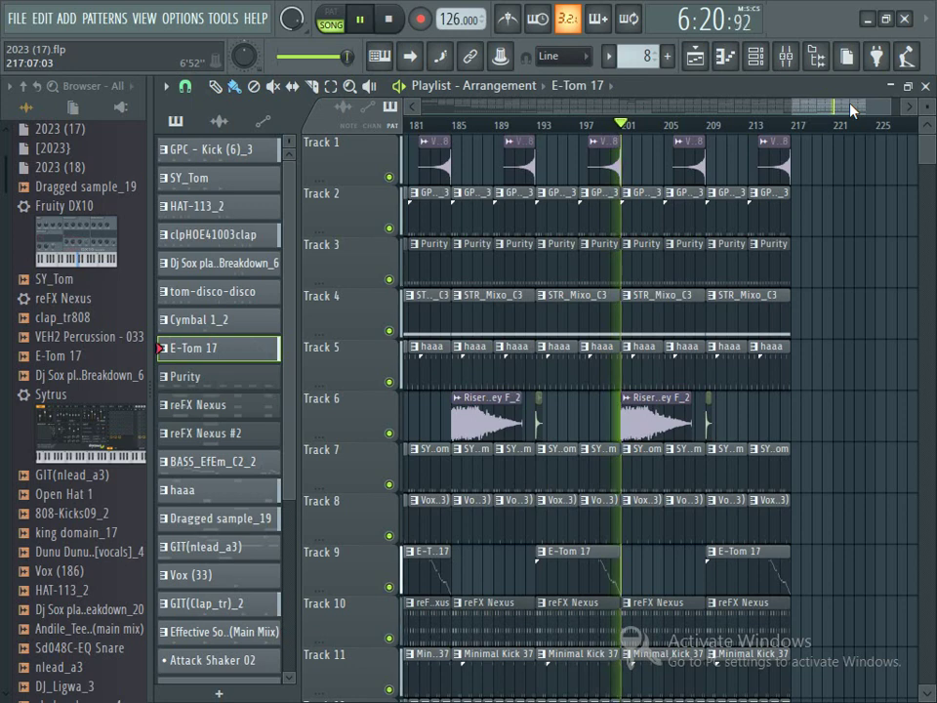
left_click_drag(927, 149, 933, 169)
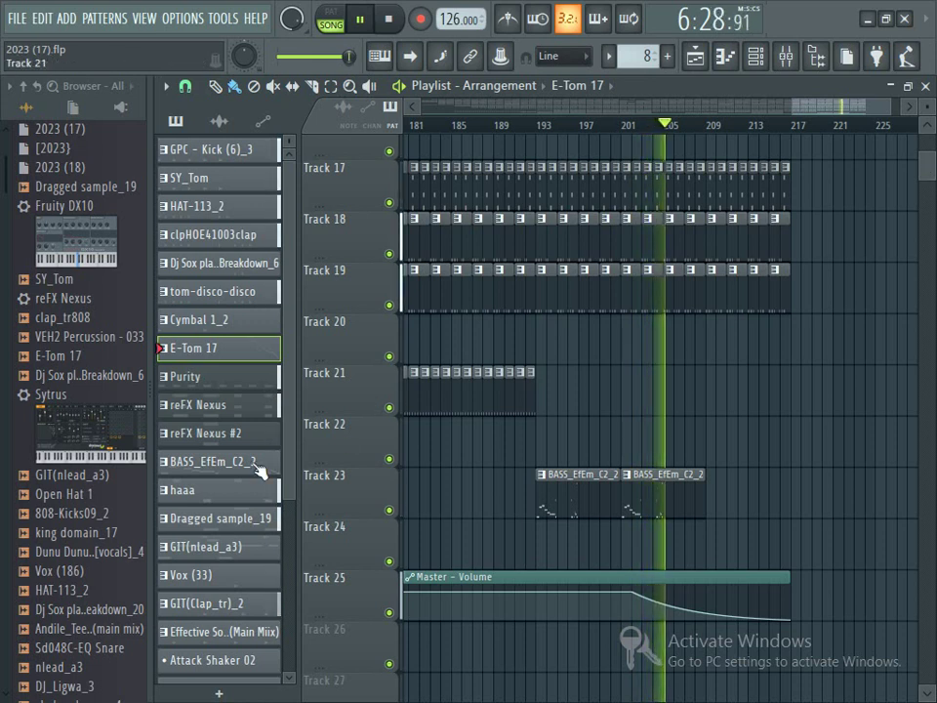
left_click(106, 539)
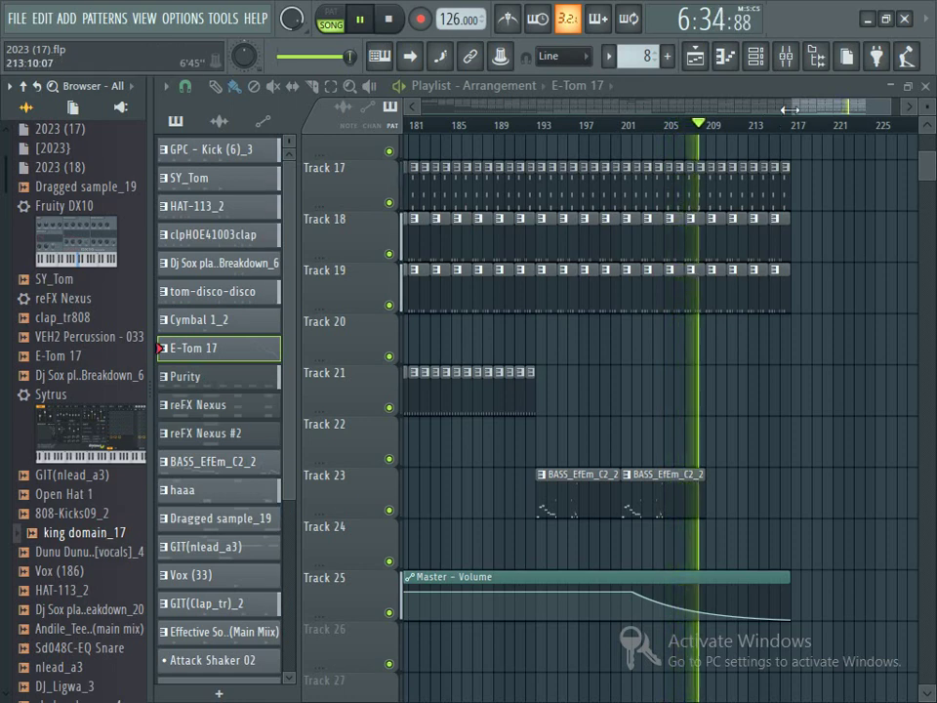
left_click_drag(798, 106, 845, 108)
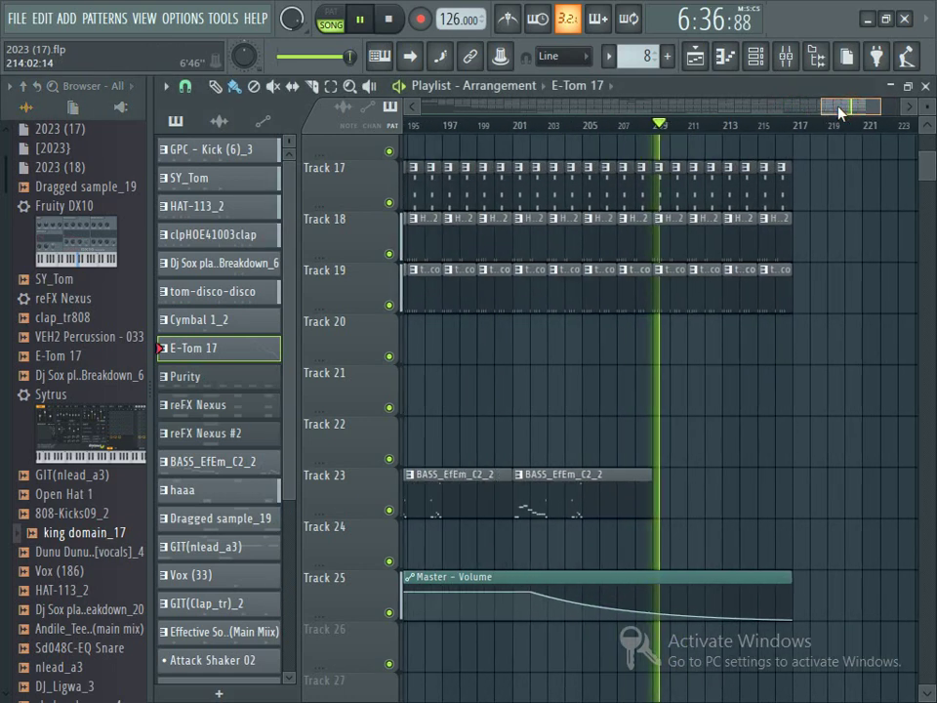